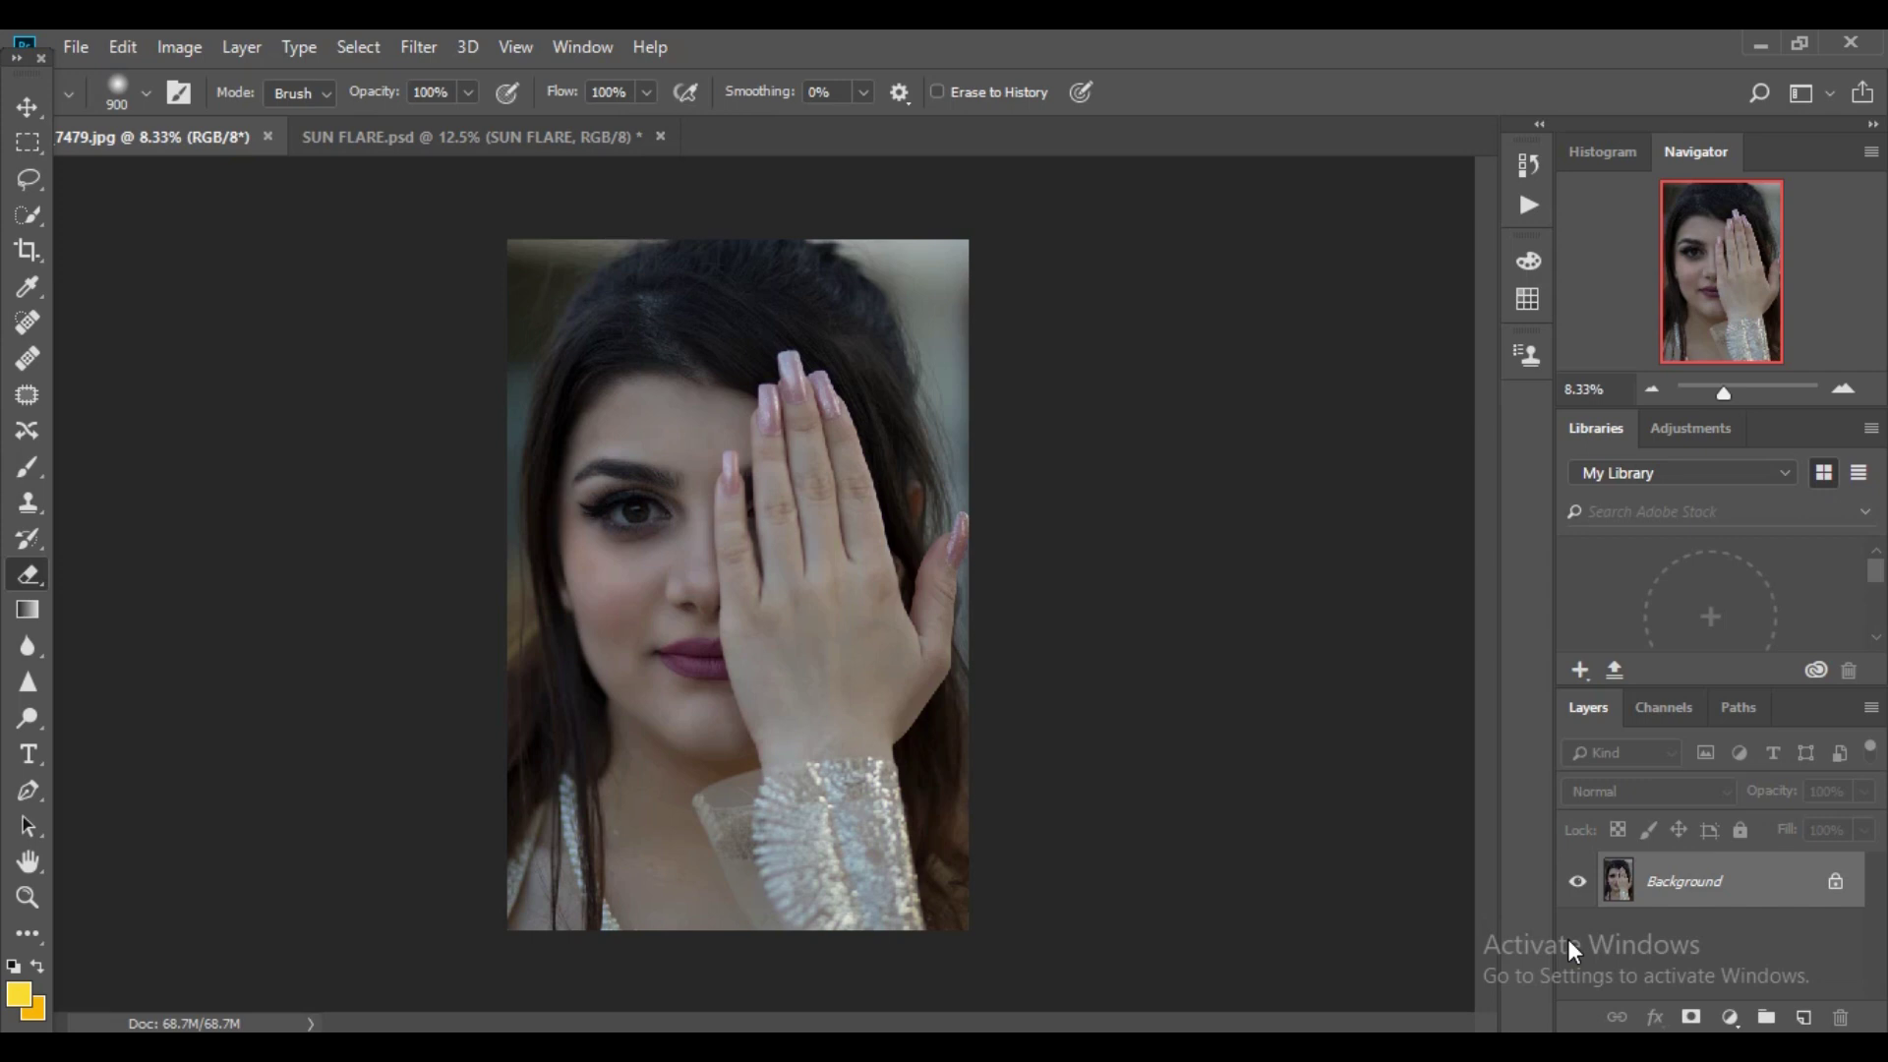
- Magnify the portrait, then fit the entire image to the window with Fit on Screen
key("ctrl+plus")
key("ctrl+plus")
key("ctrl+0")
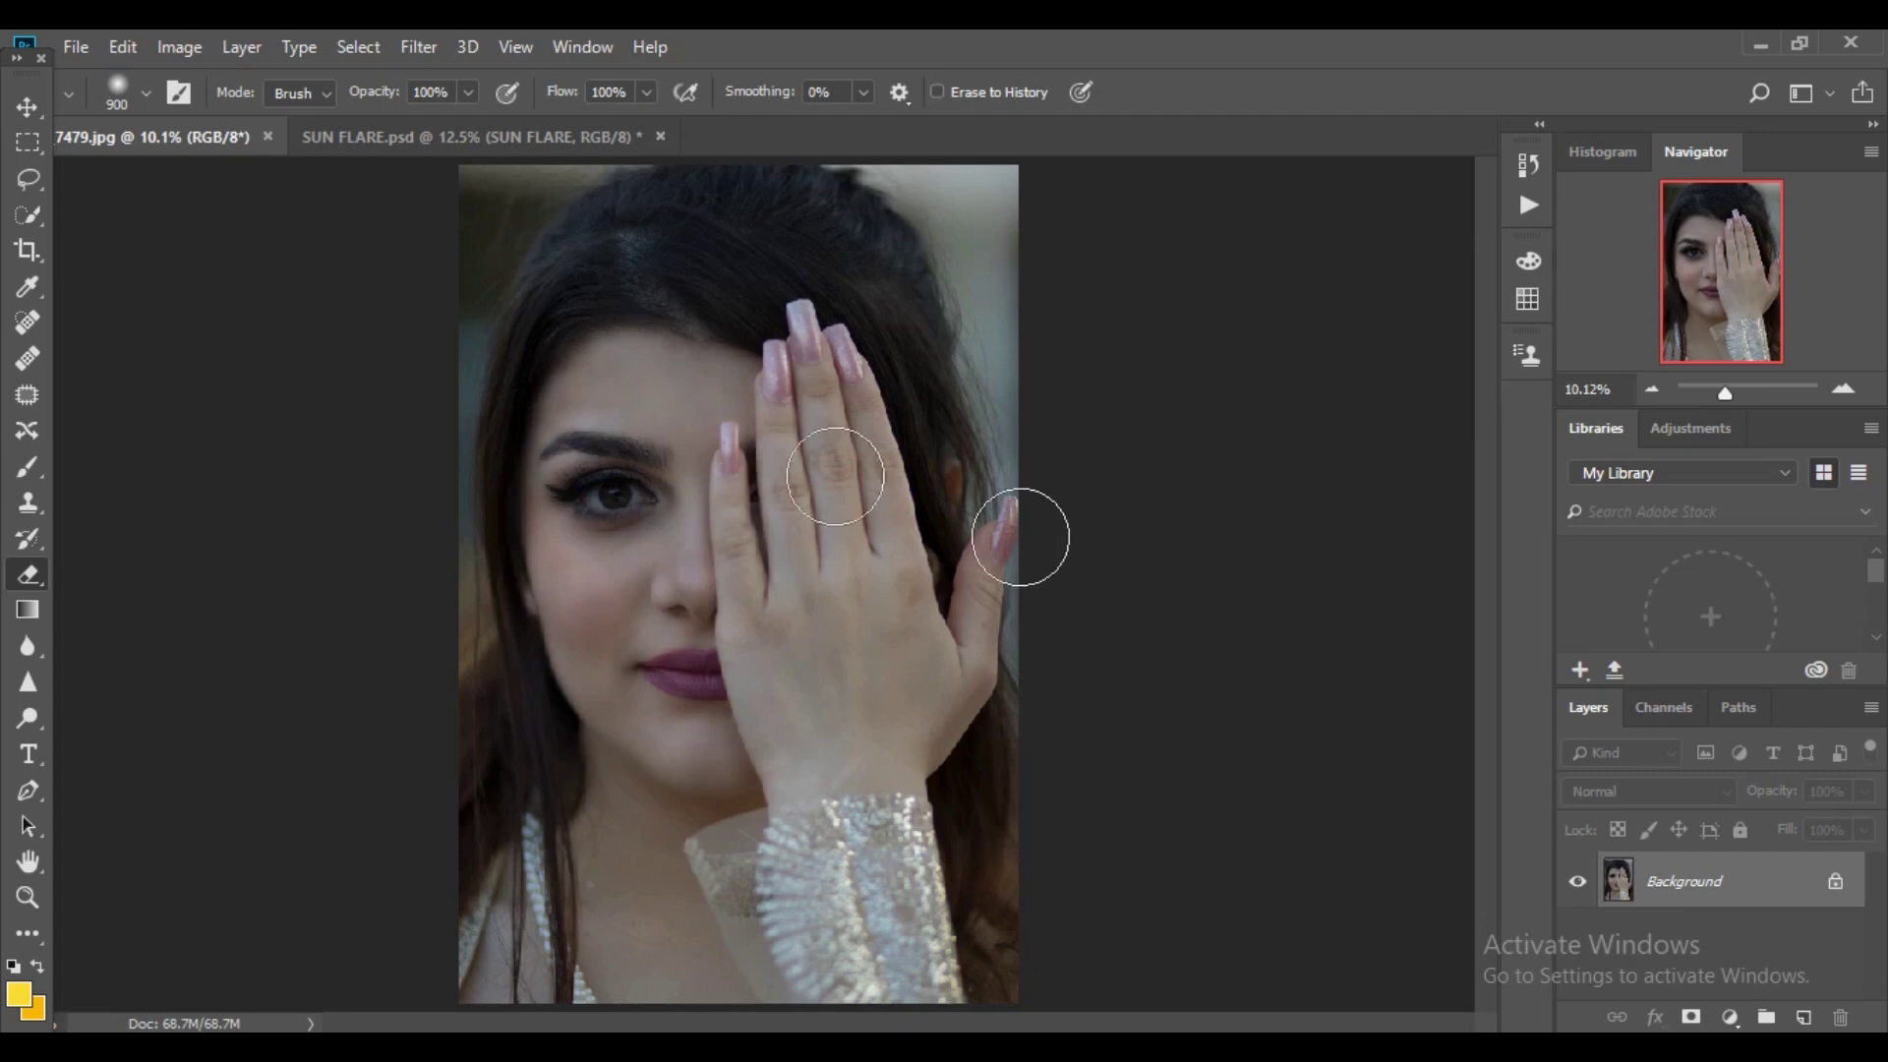
- Apply Auto tone in the Camera Raw Filter and compare it against Default settings
left_click(438, 46)
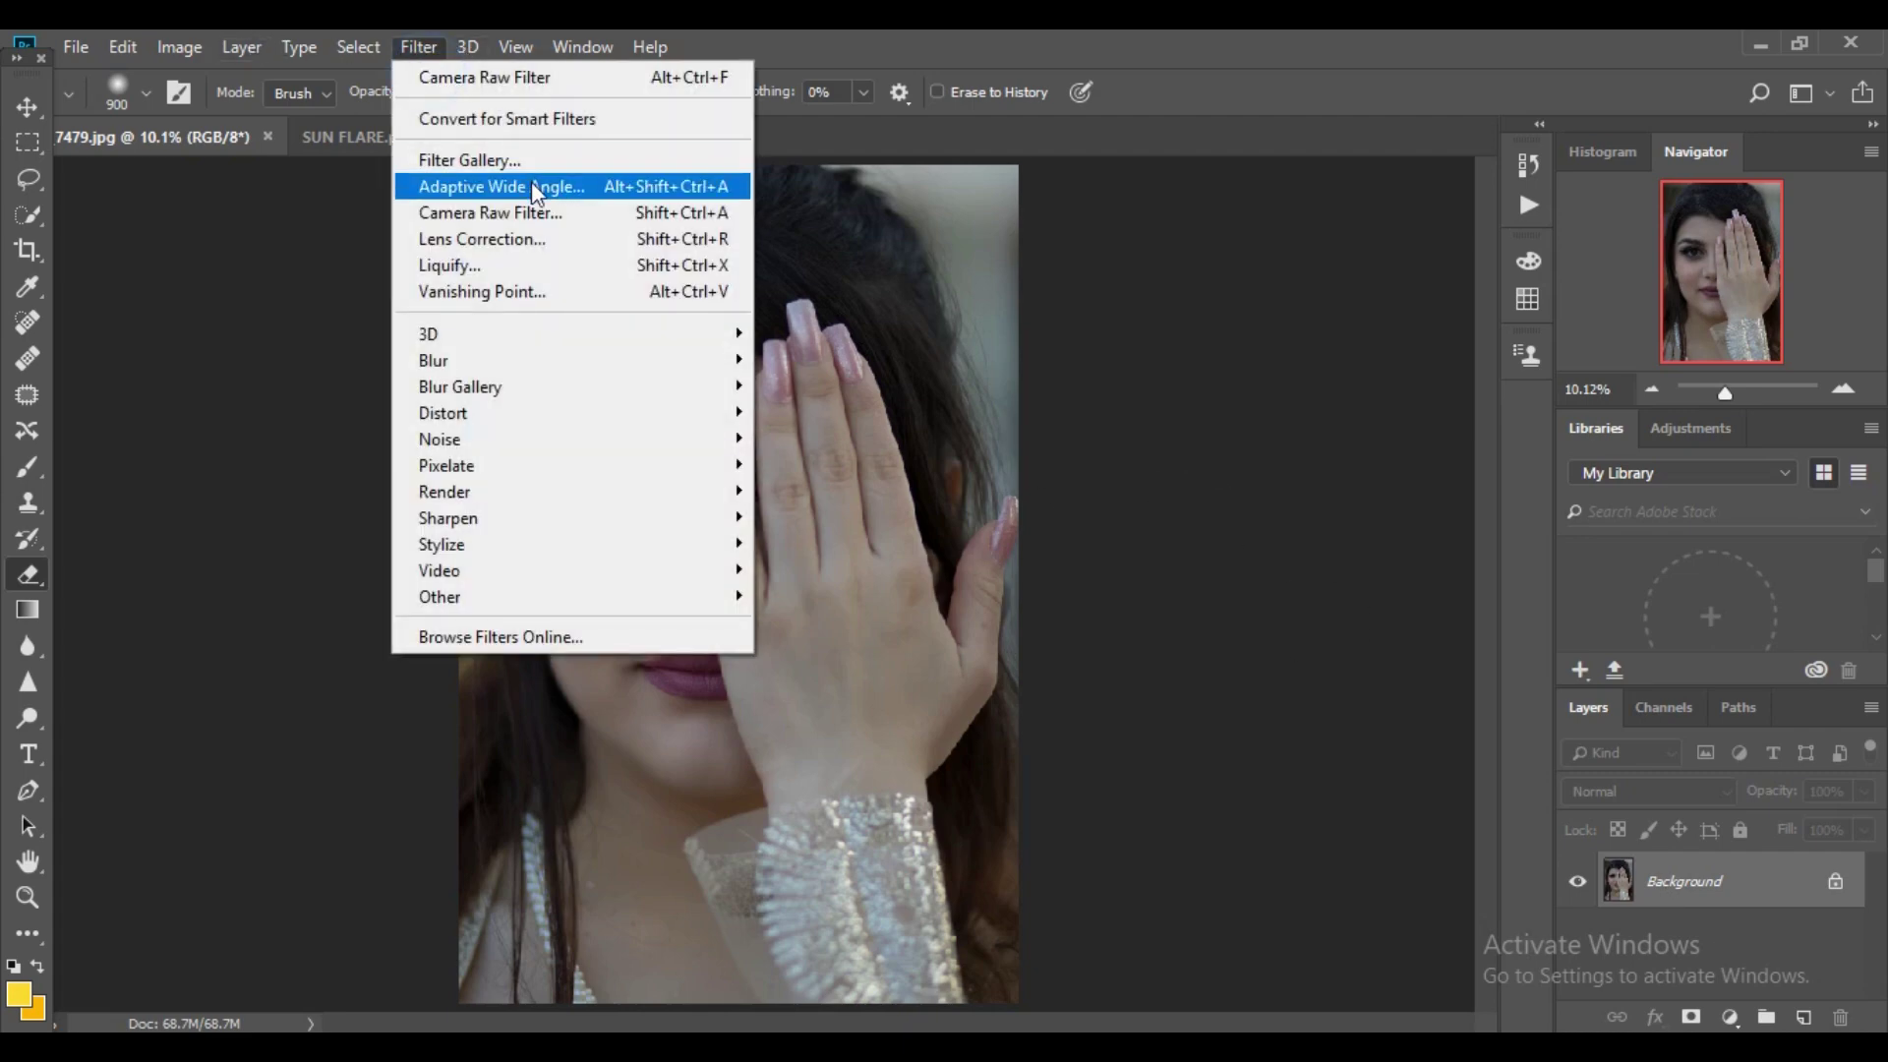
left_click(528, 213)
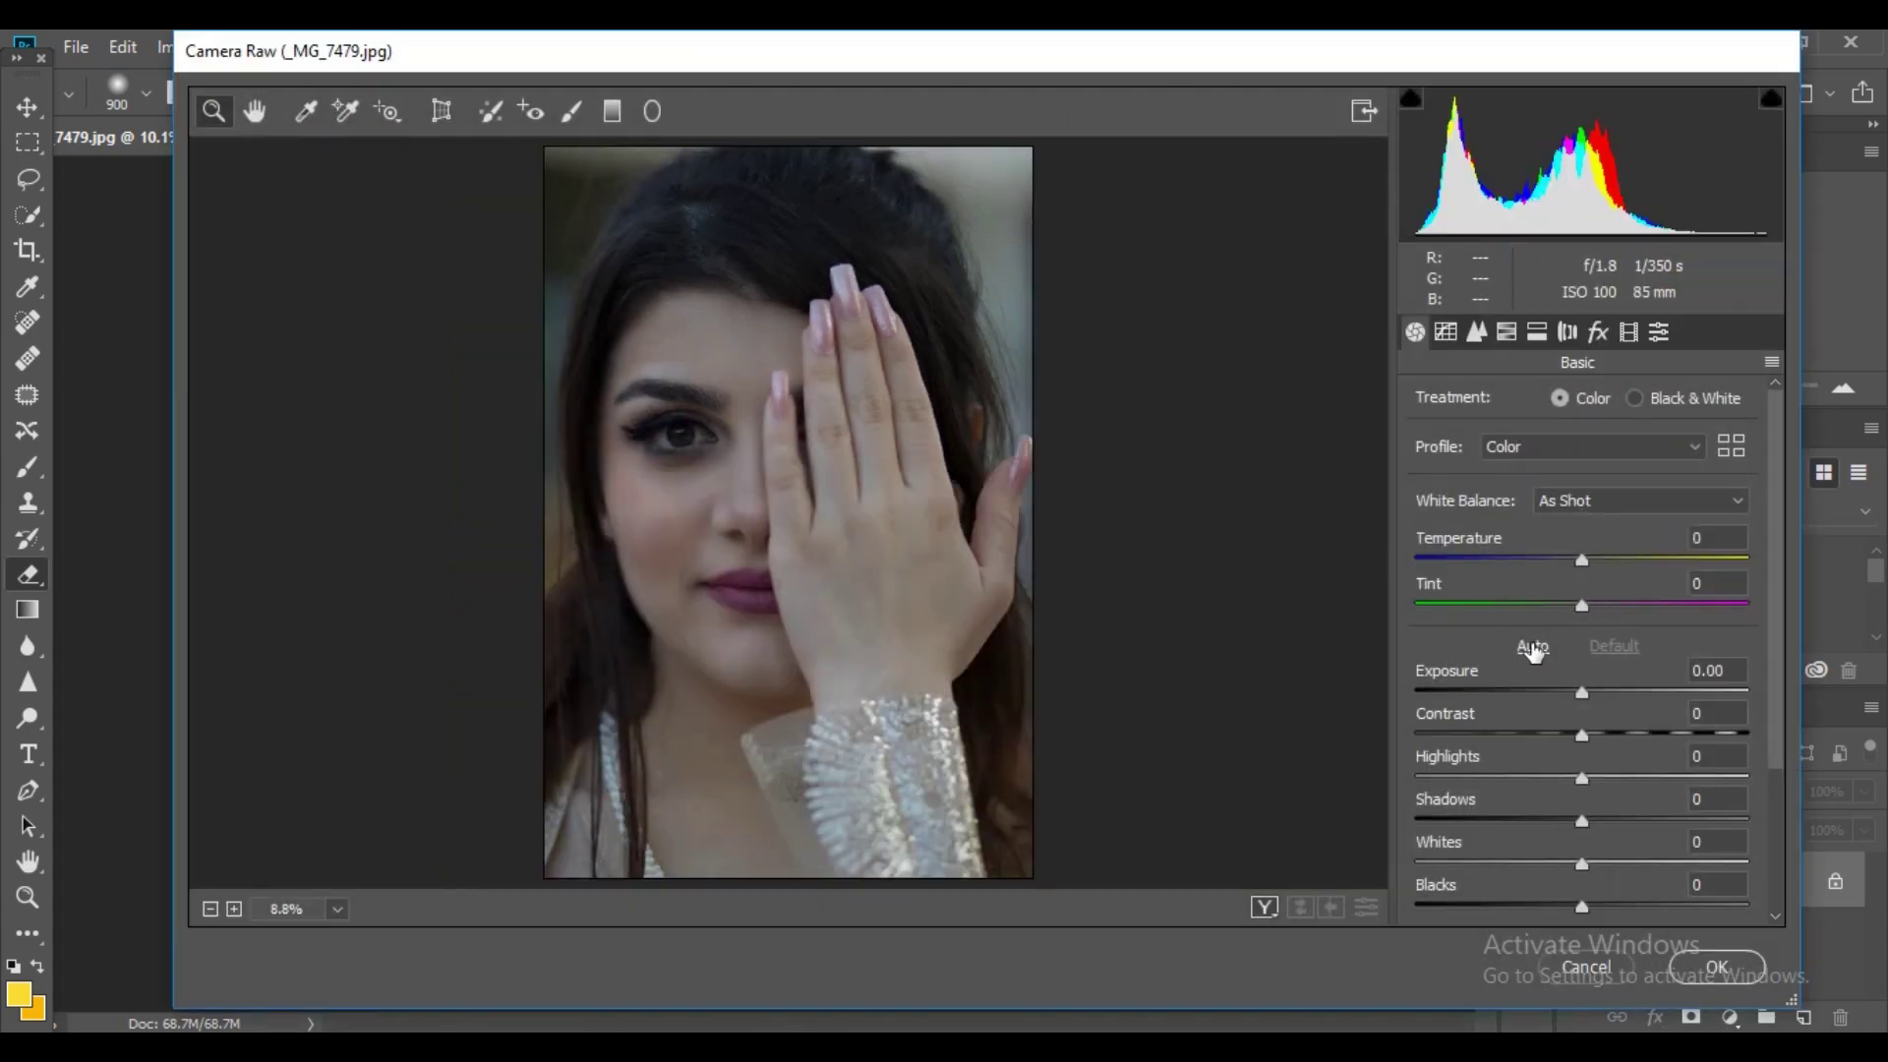
left_click(1532, 649)
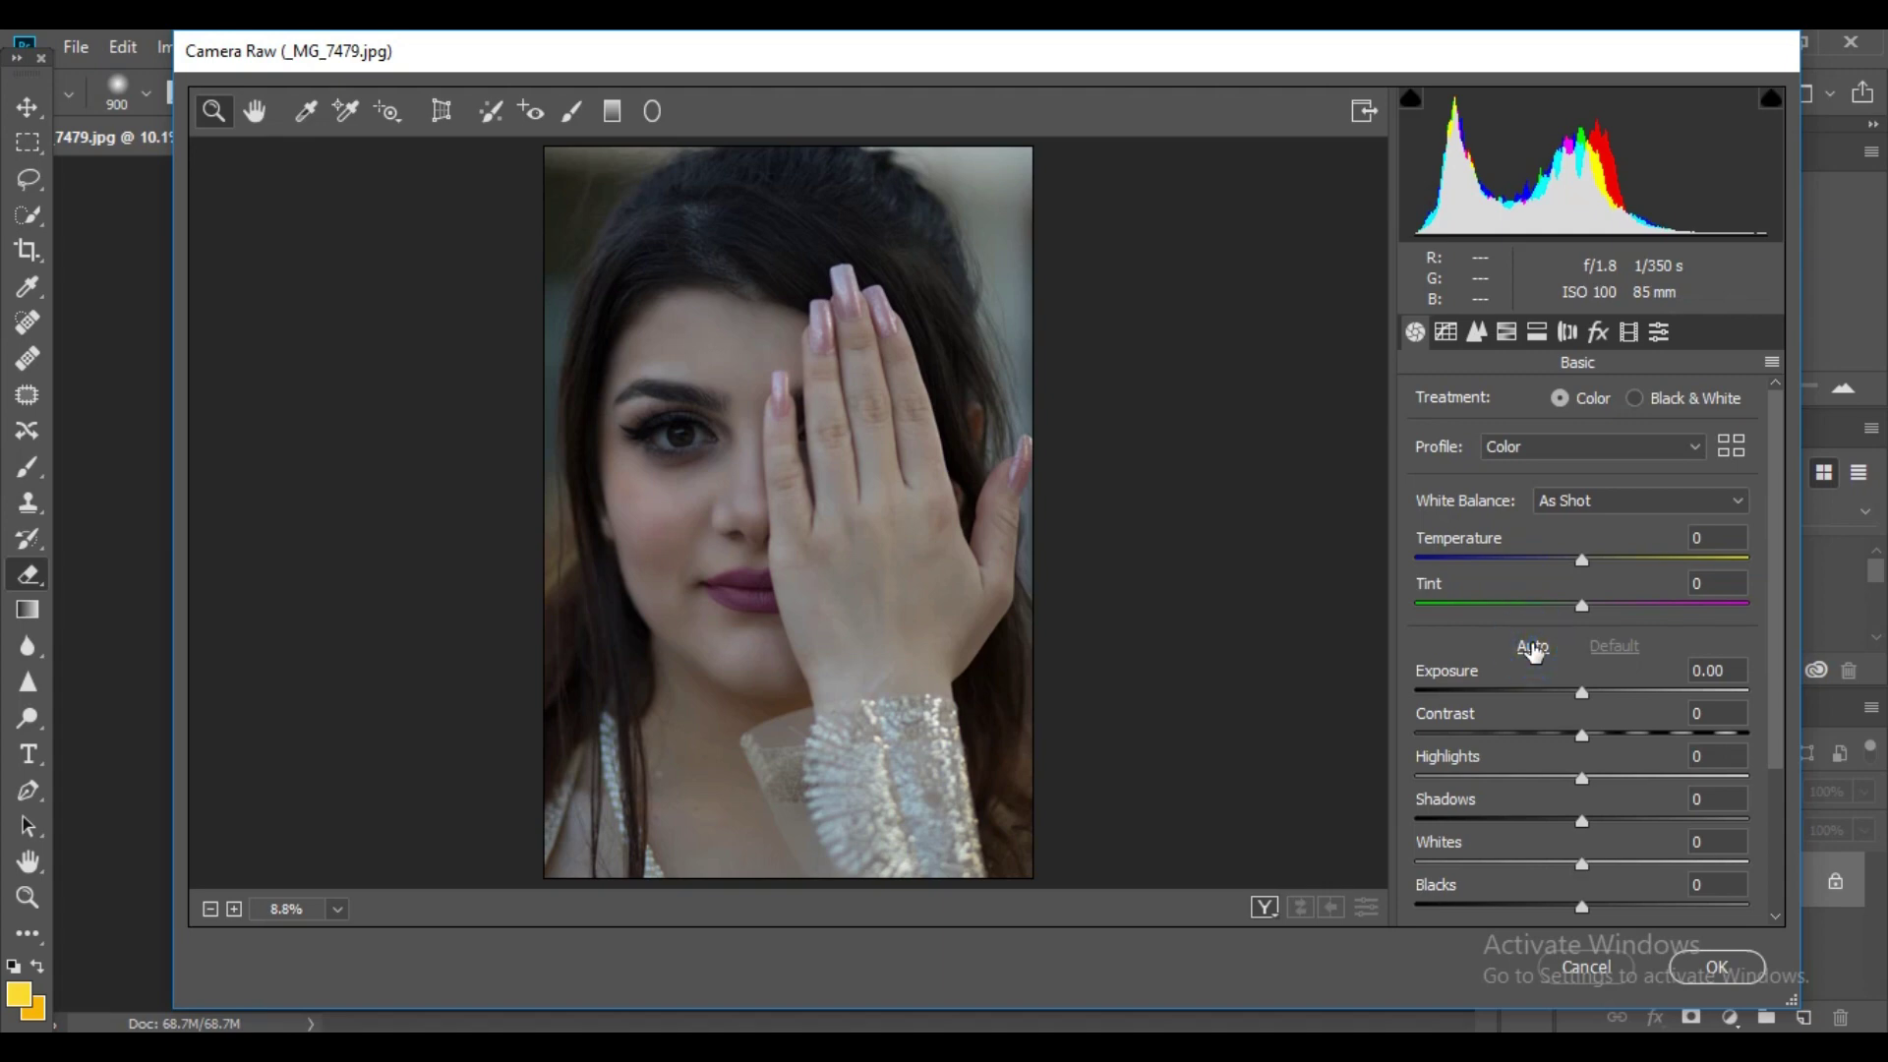
left_click(1613, 647)
left_click(1532, 647)
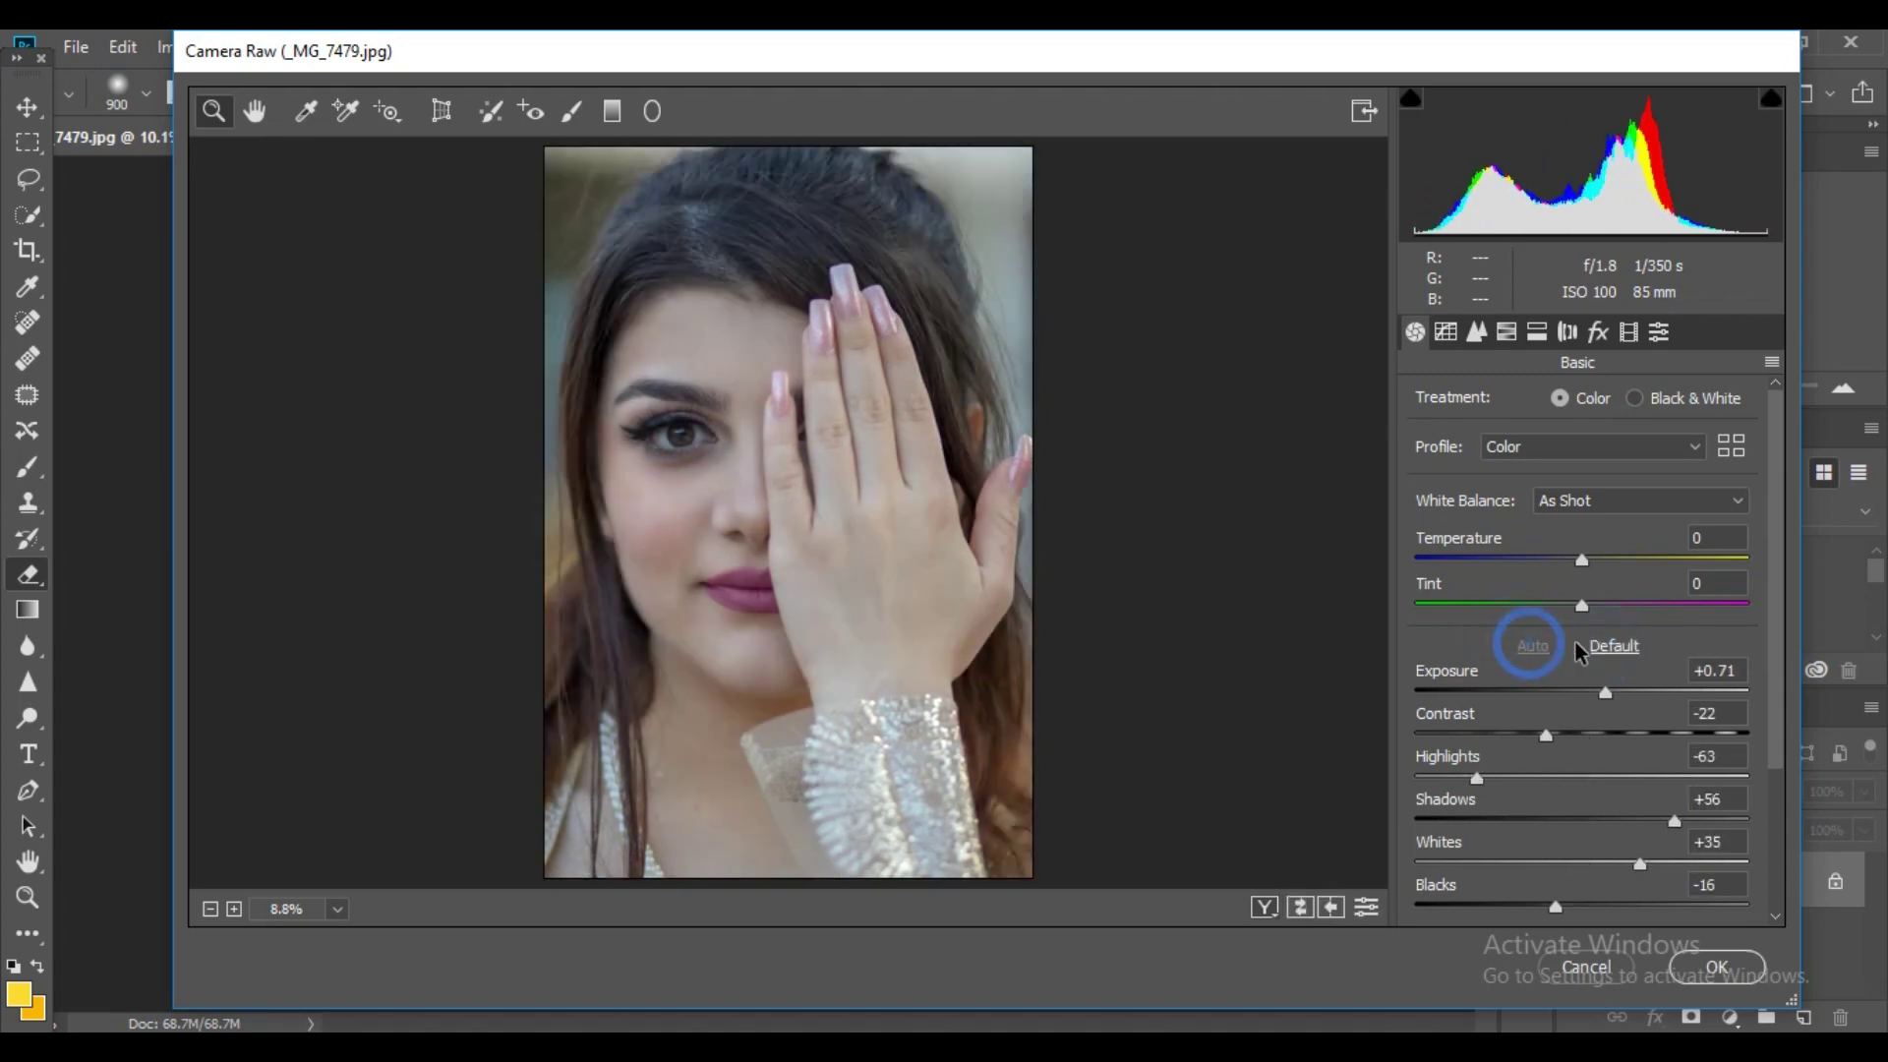
left_click(1603, 651)
left_click(1532, 647)
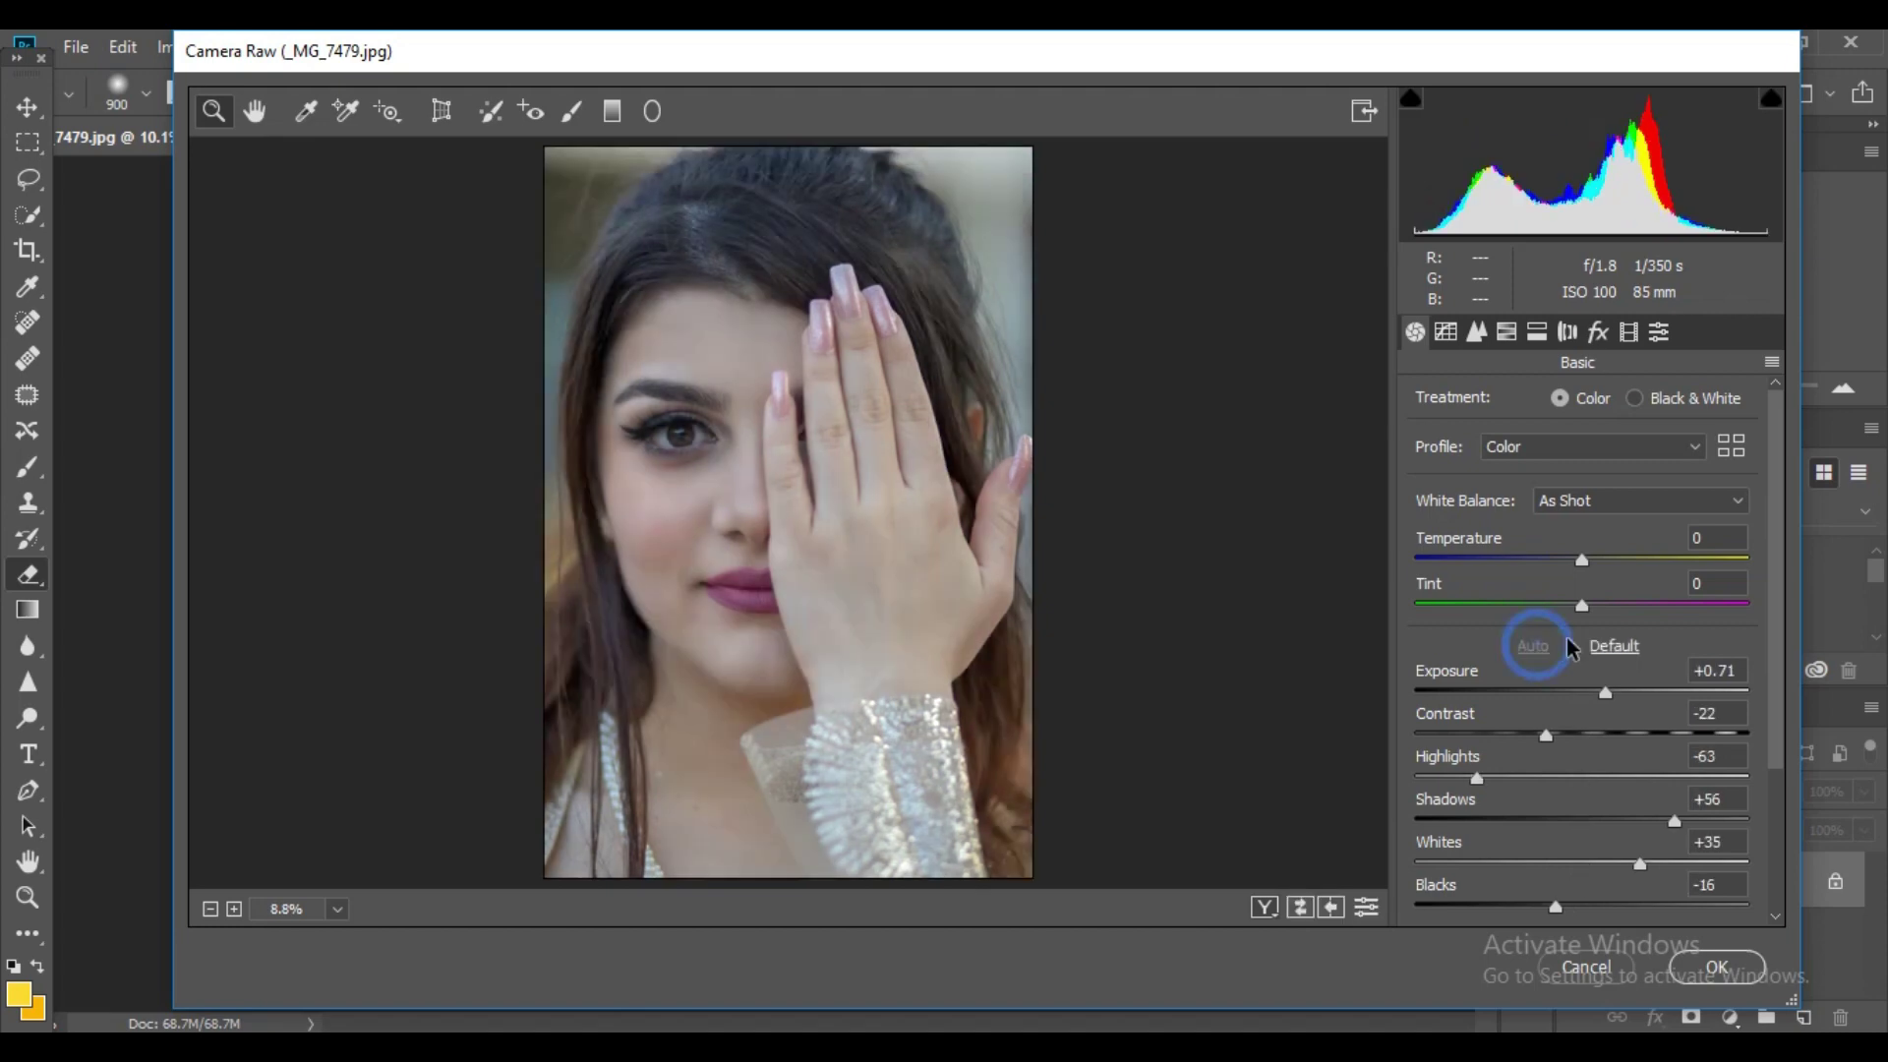
left_click(1601, 645)
- Settle on the Auto correction (Exposure +0.71, Contrast -22, Highlights -63, Shadows +56) and confirm
left_click(1532, 646)
left_click(1612, 646)
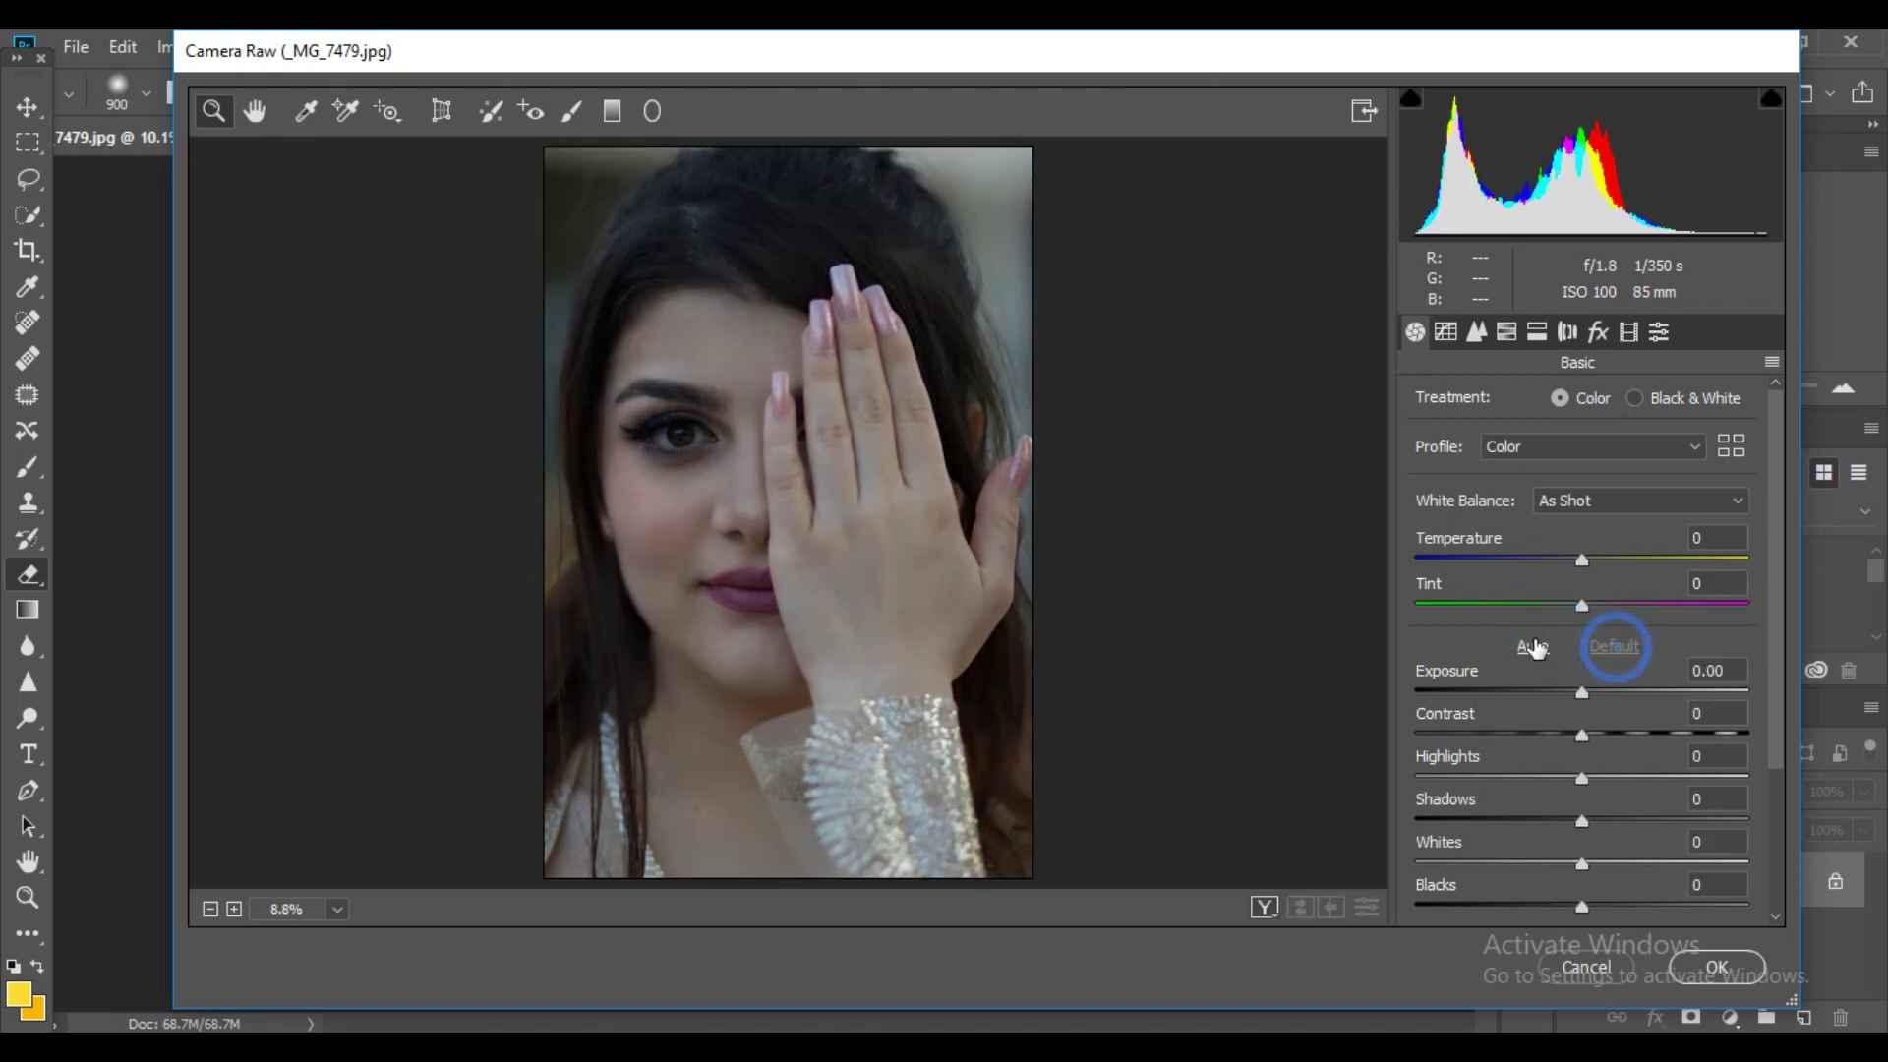
left_click(1532, 646)
left_click(1613, 646)
left_click(1532, 646)
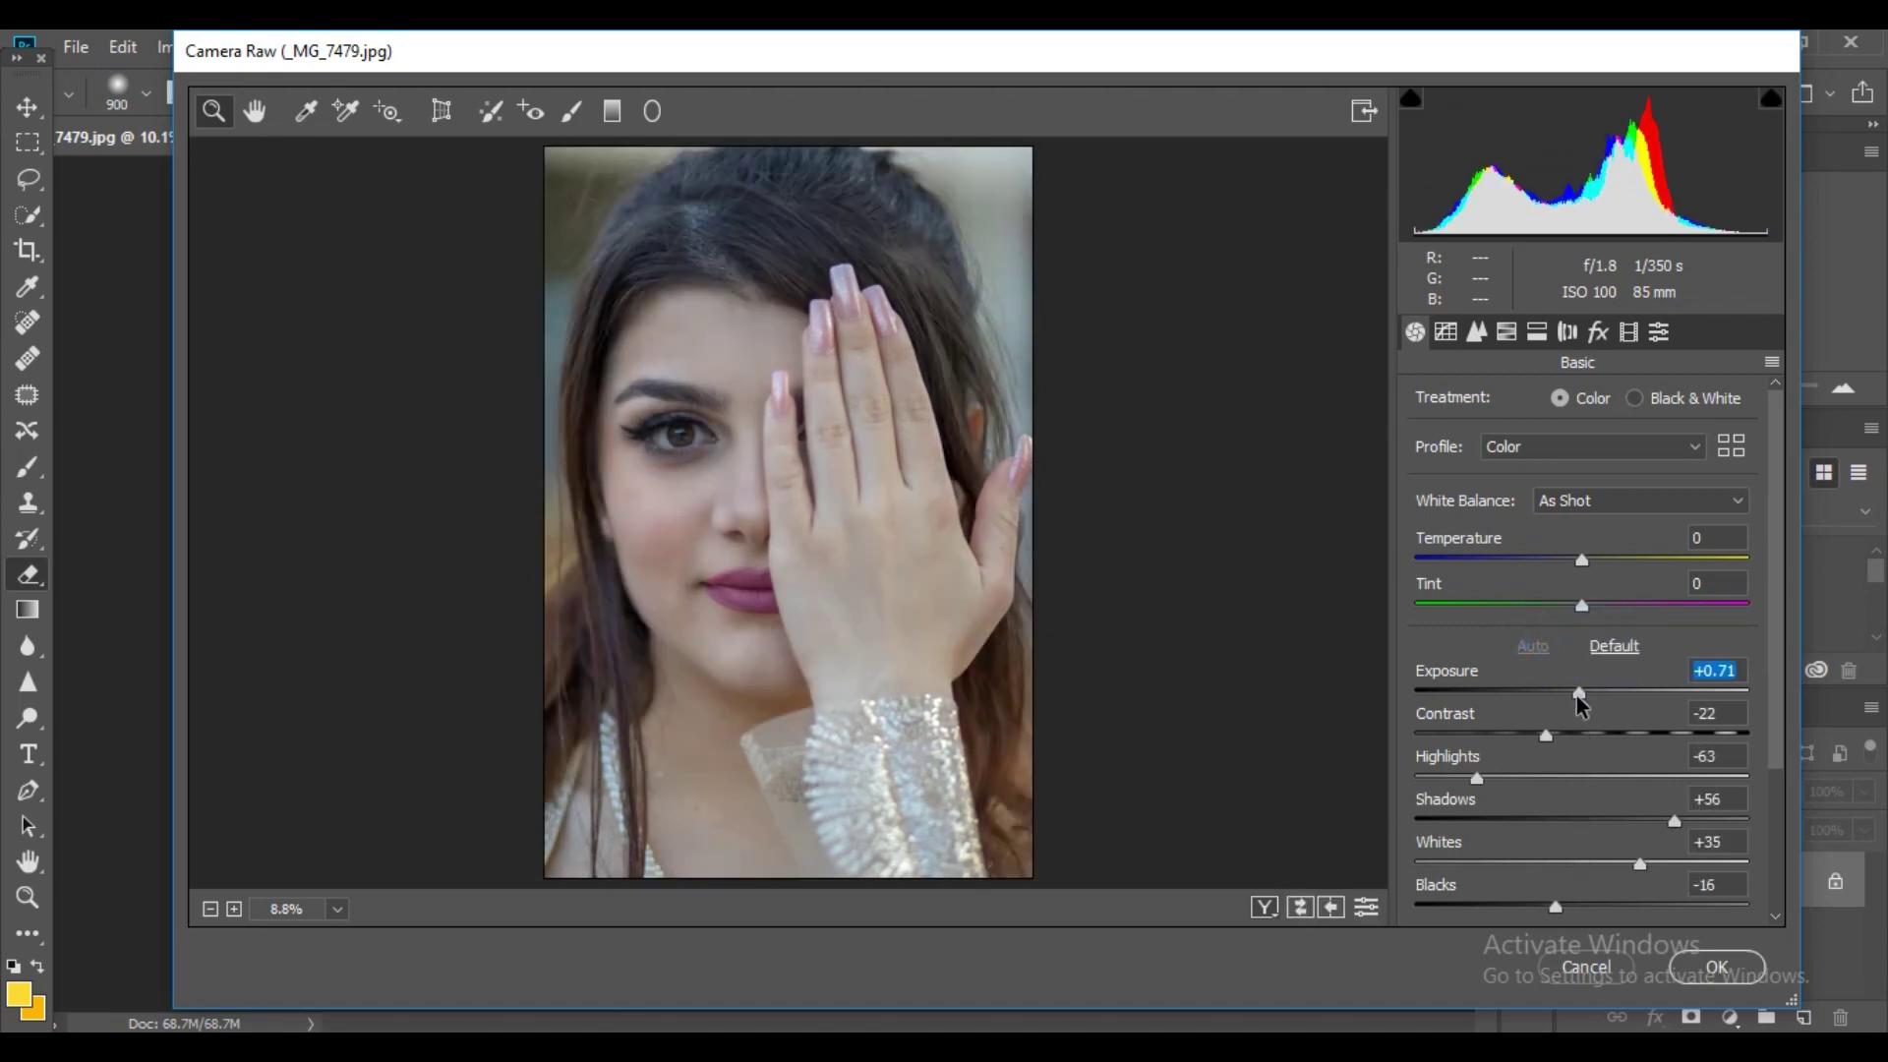
left_click(1614, 646)
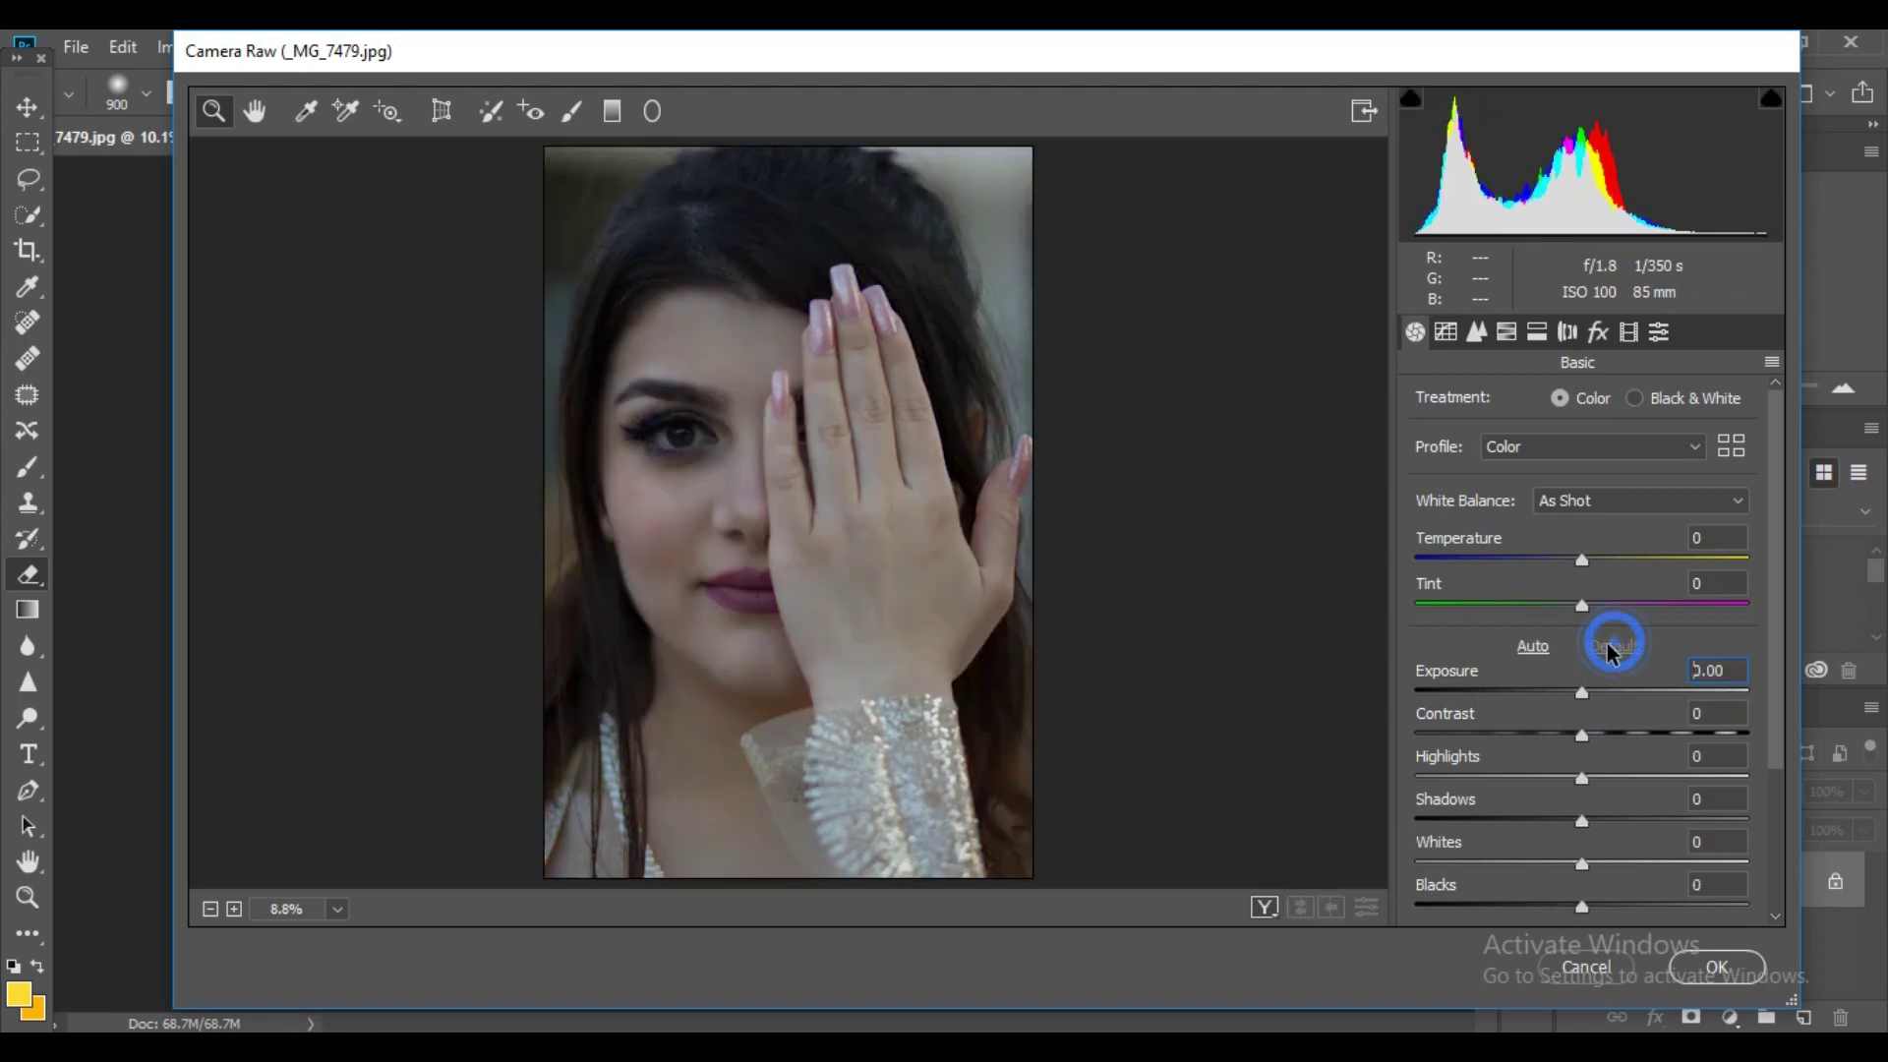
left_click(1536, 649)
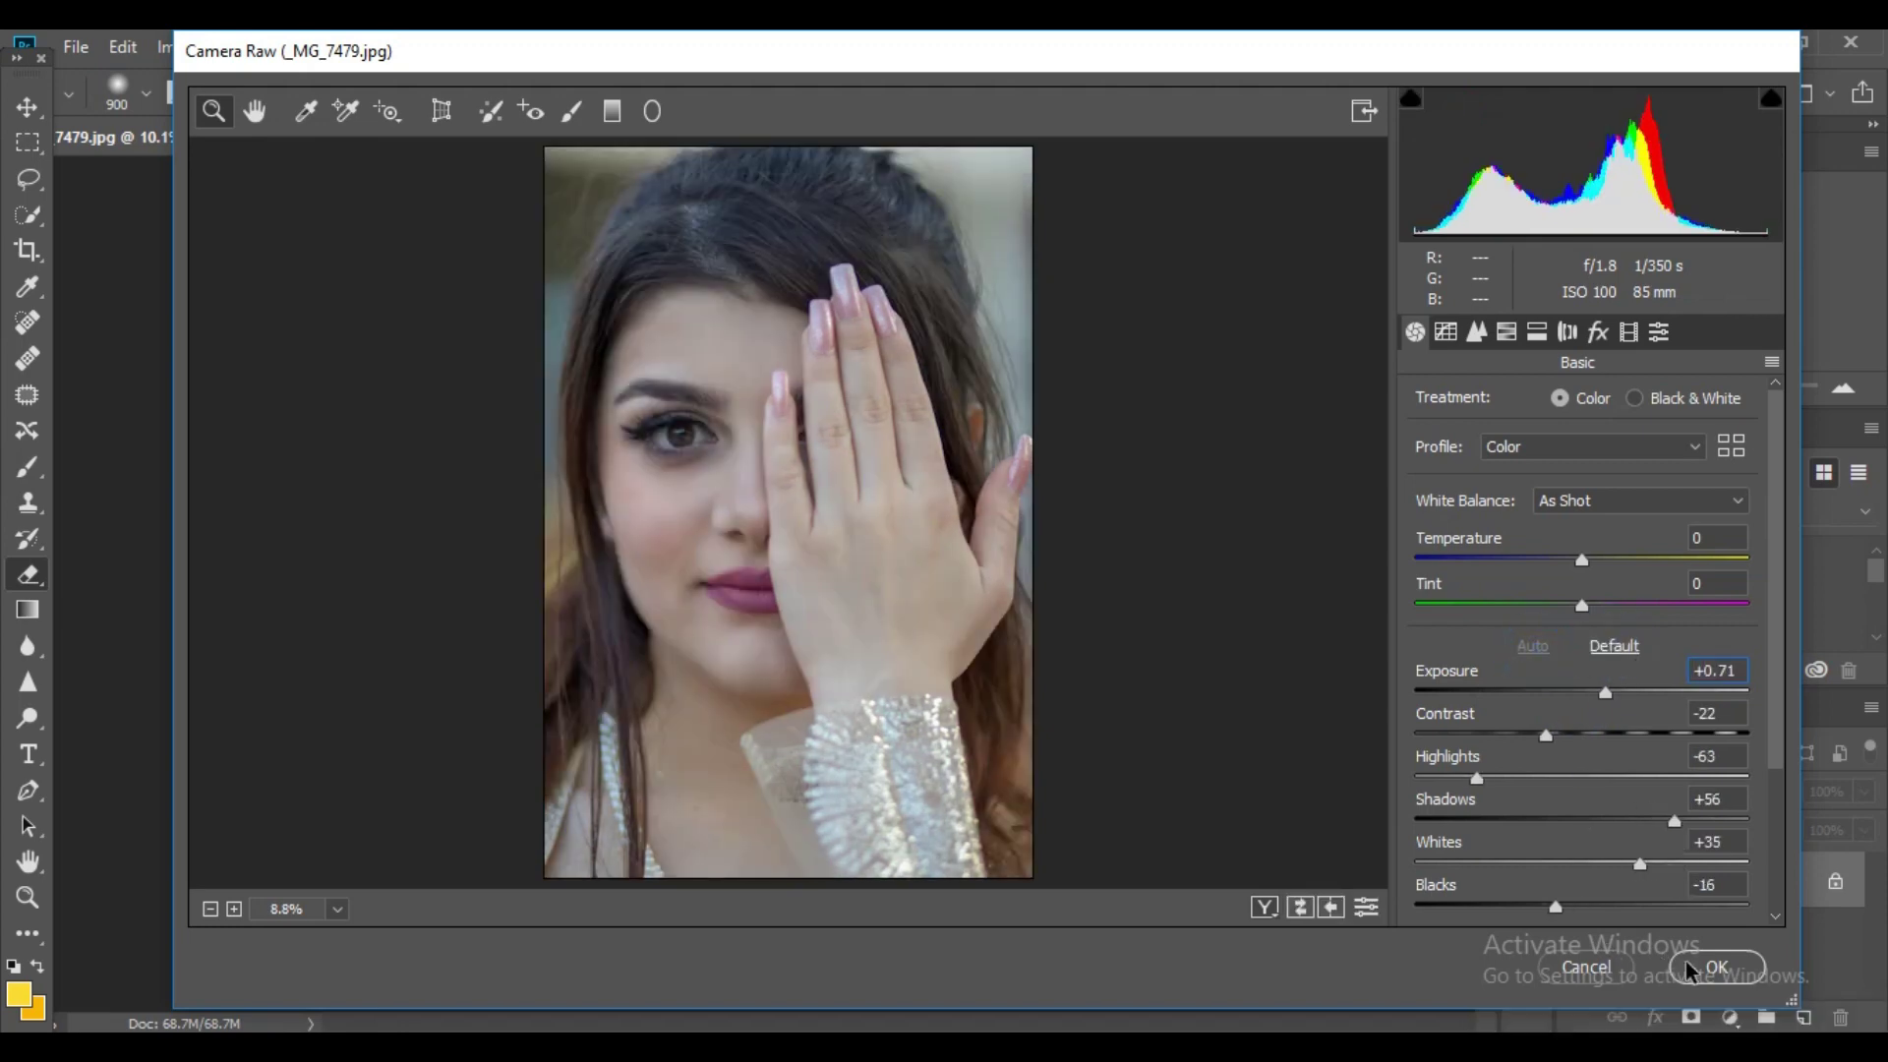
left_click(1688, 970)
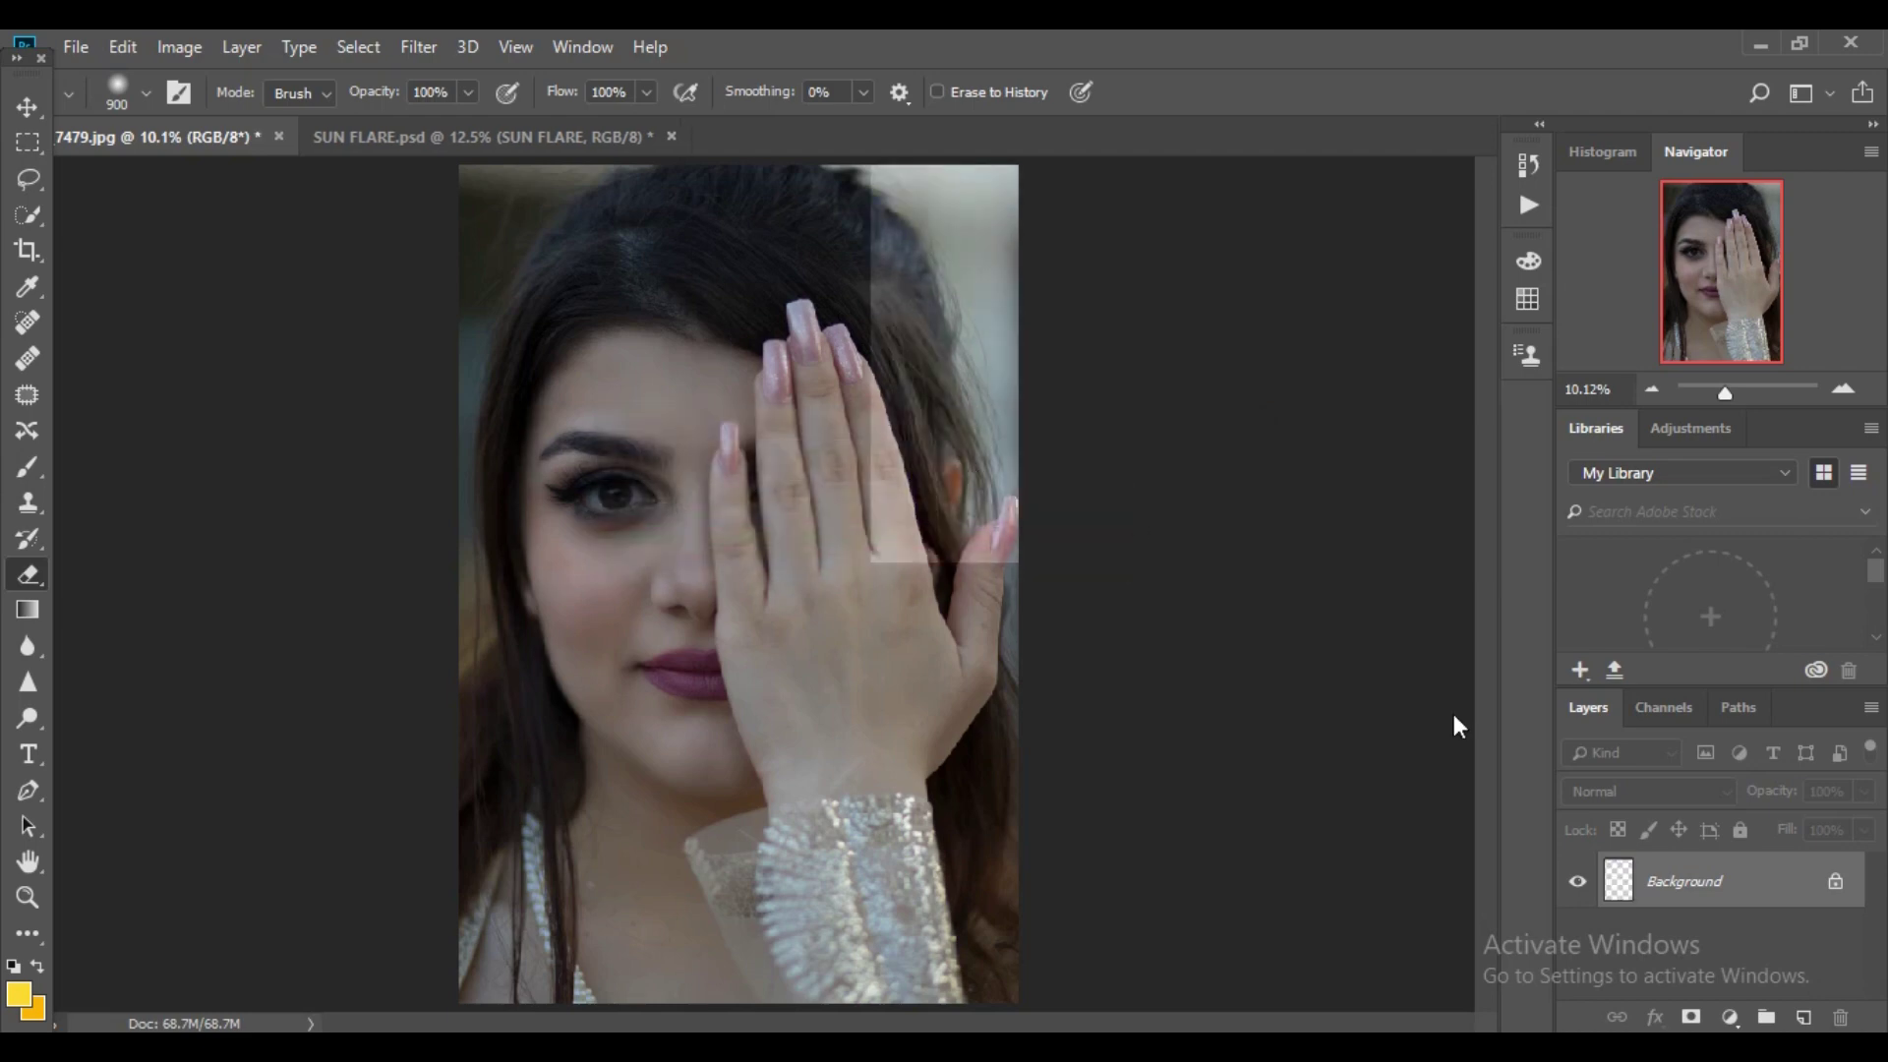
- Add a Selective Color adjustment layer and lower the Blacks' Yellow to -10
left_click(1727, 1019)
left_click(1724, 995)
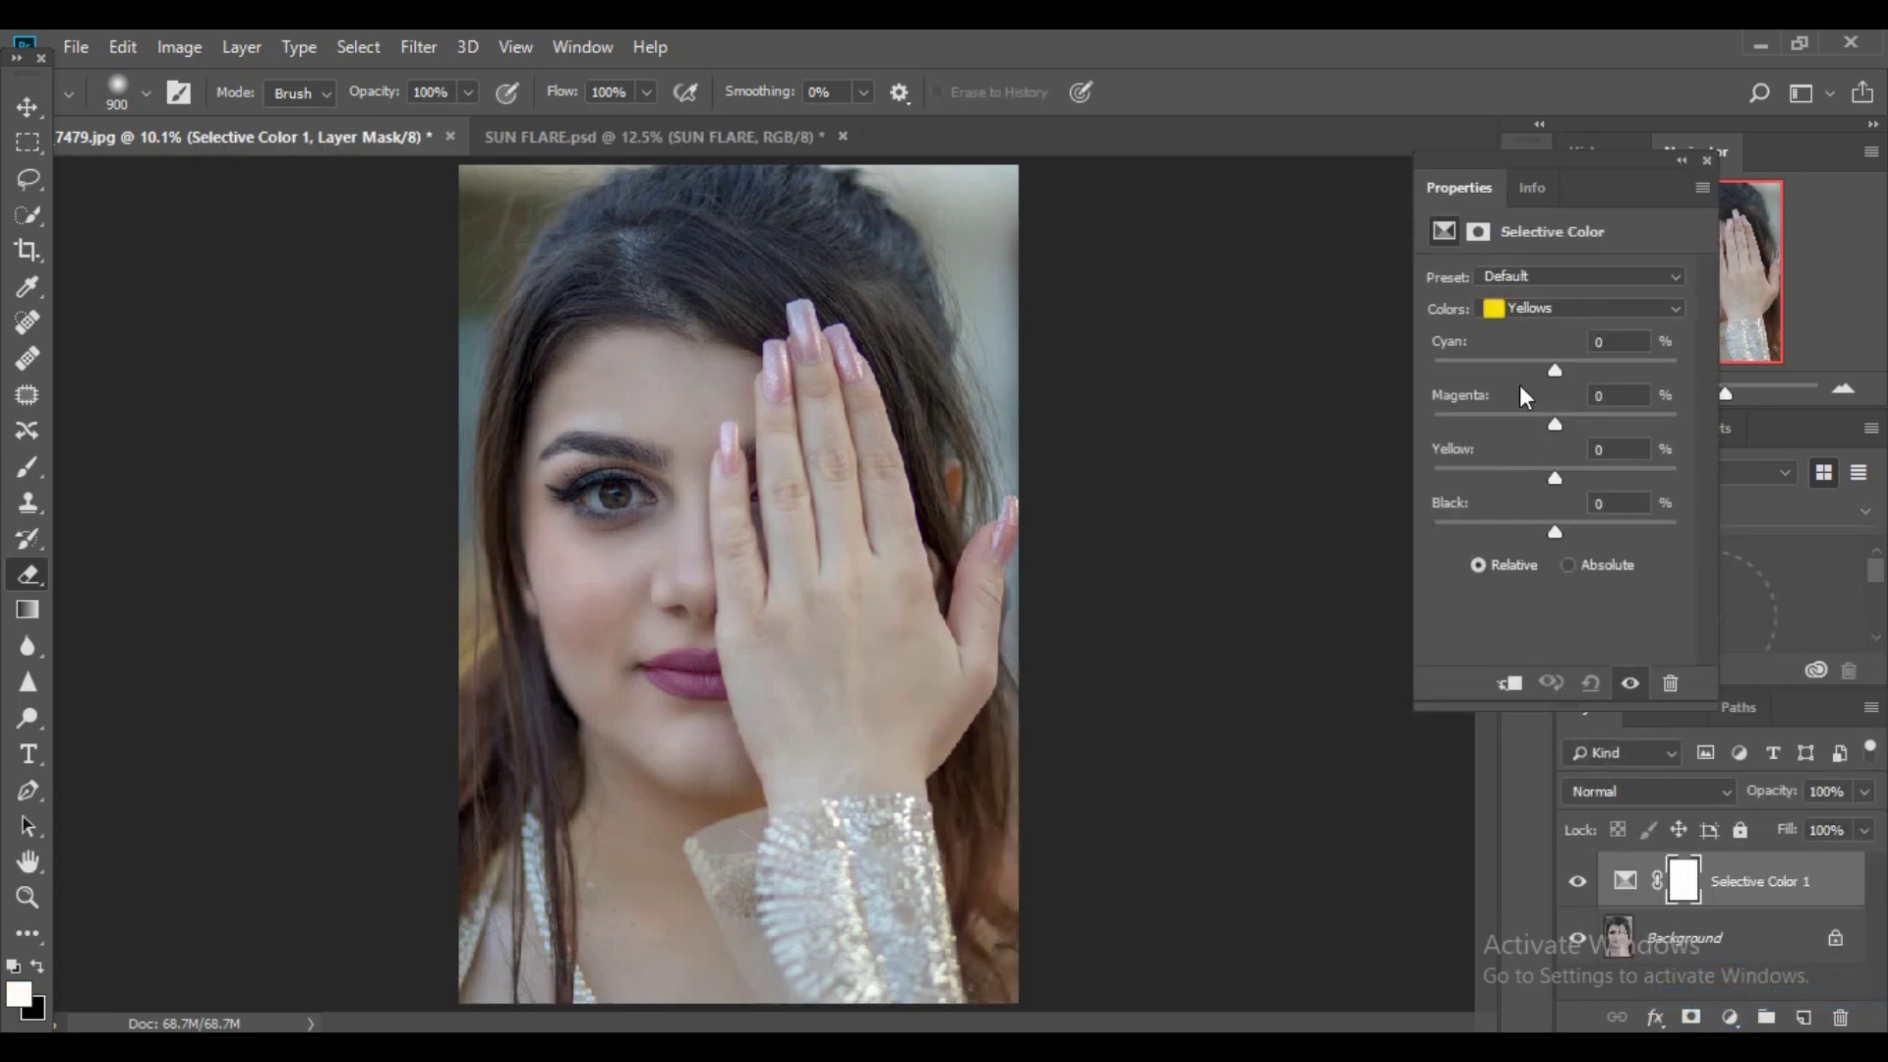
left_click(1535, 315)
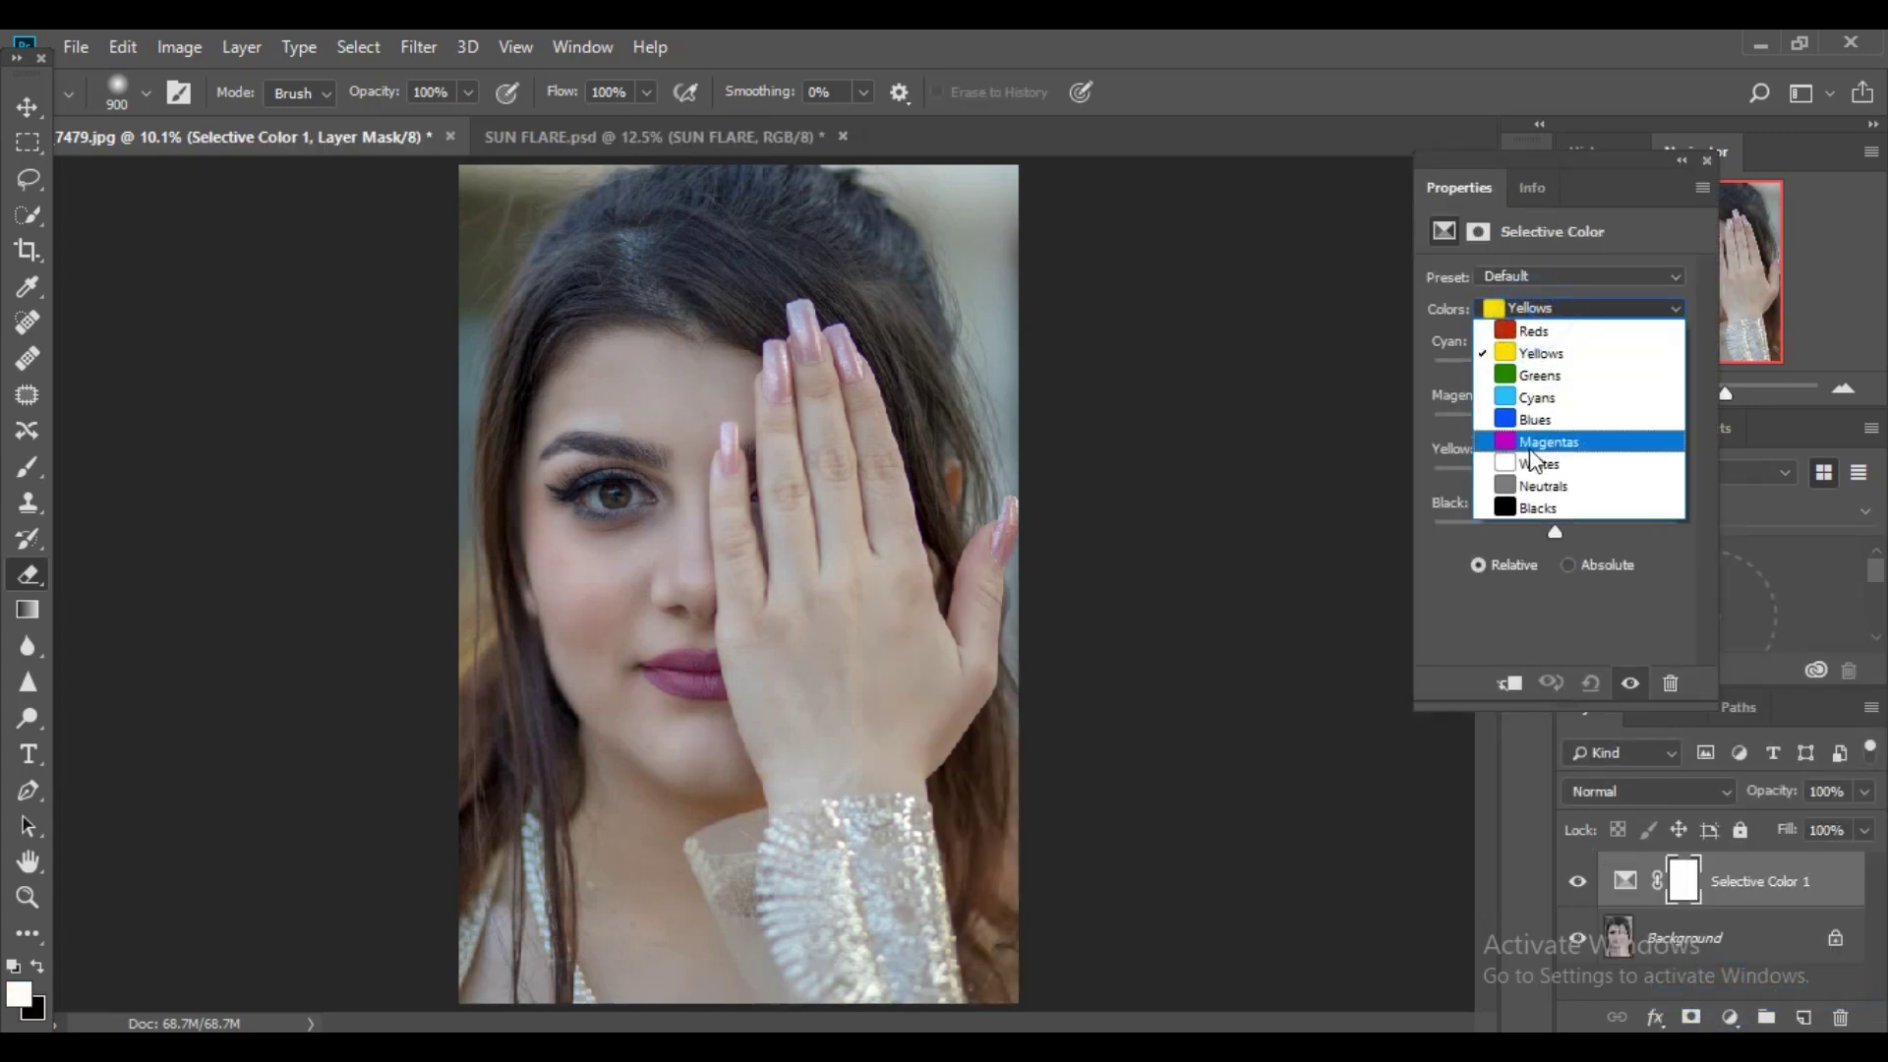
left_click(1519, 504)
left_click_drag(1552, 472, 1545, 473)
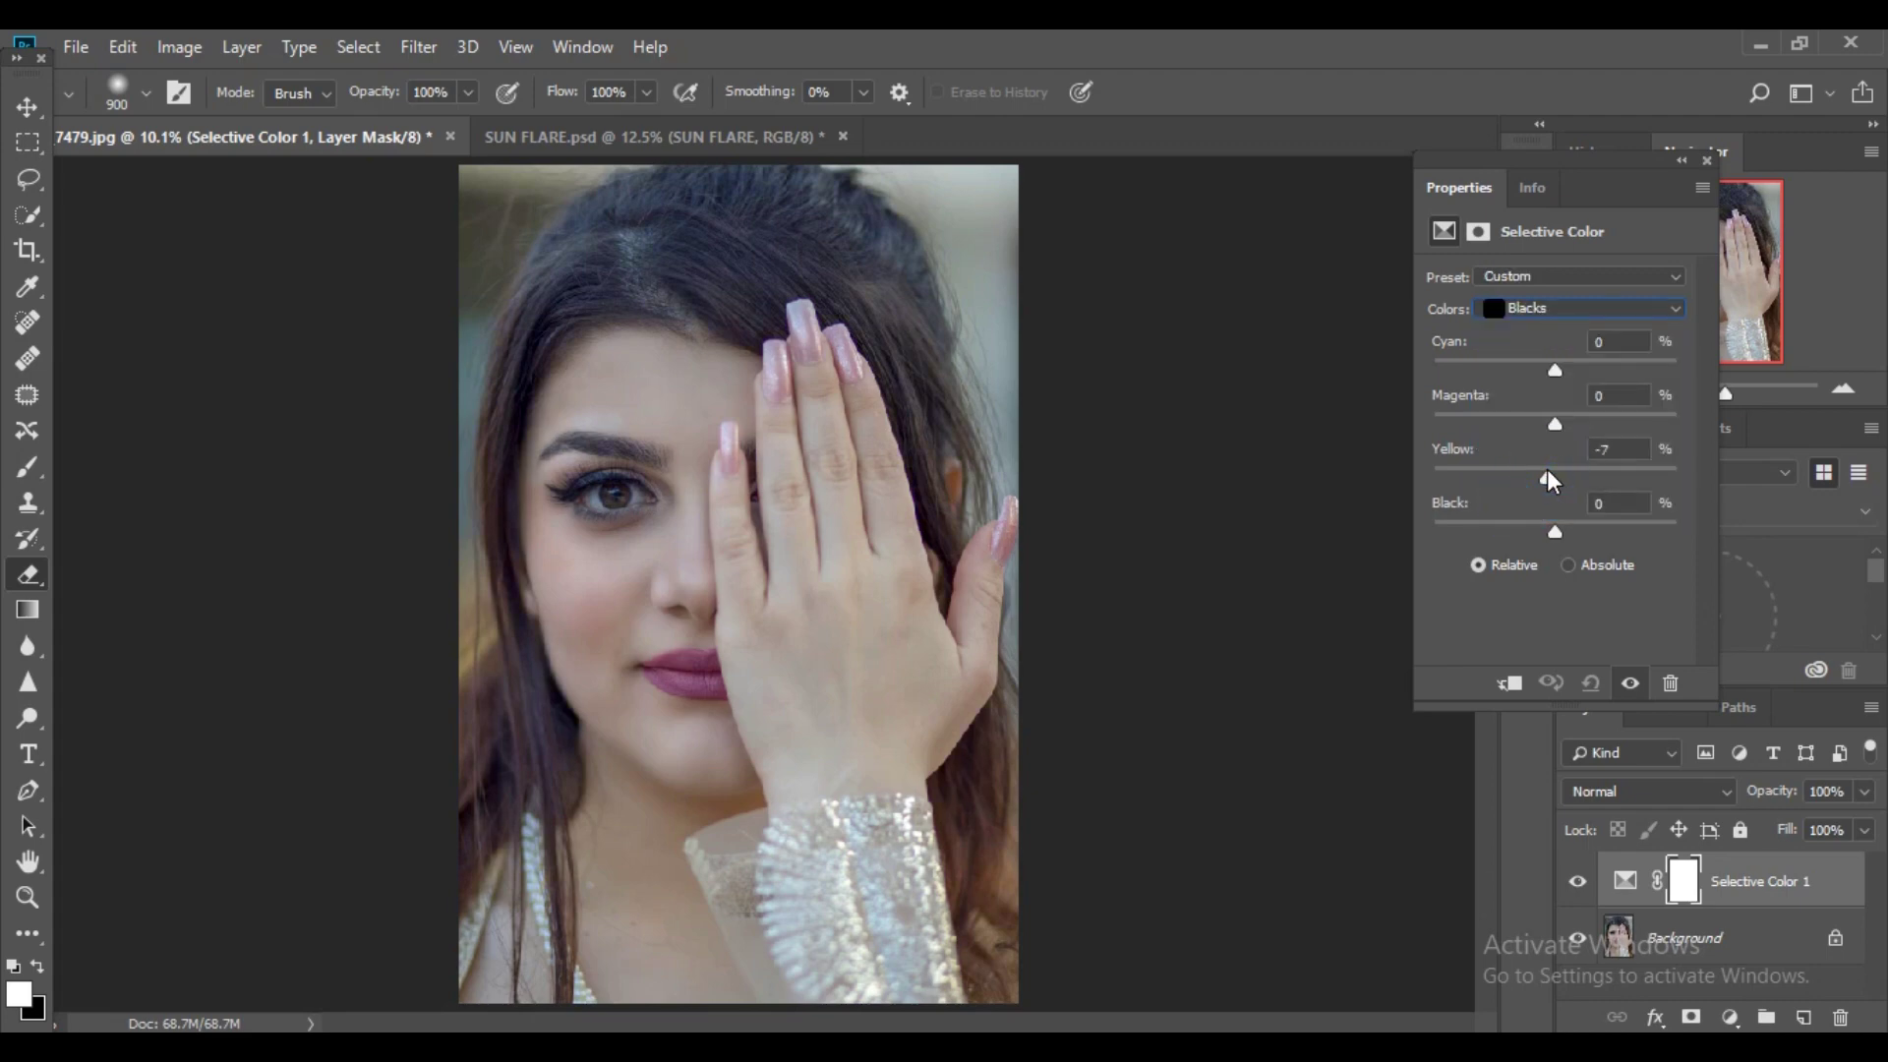
left_click_drag(1548, 469, 1543, 474)
left_click_drag(1551, 529, 1549, 528)
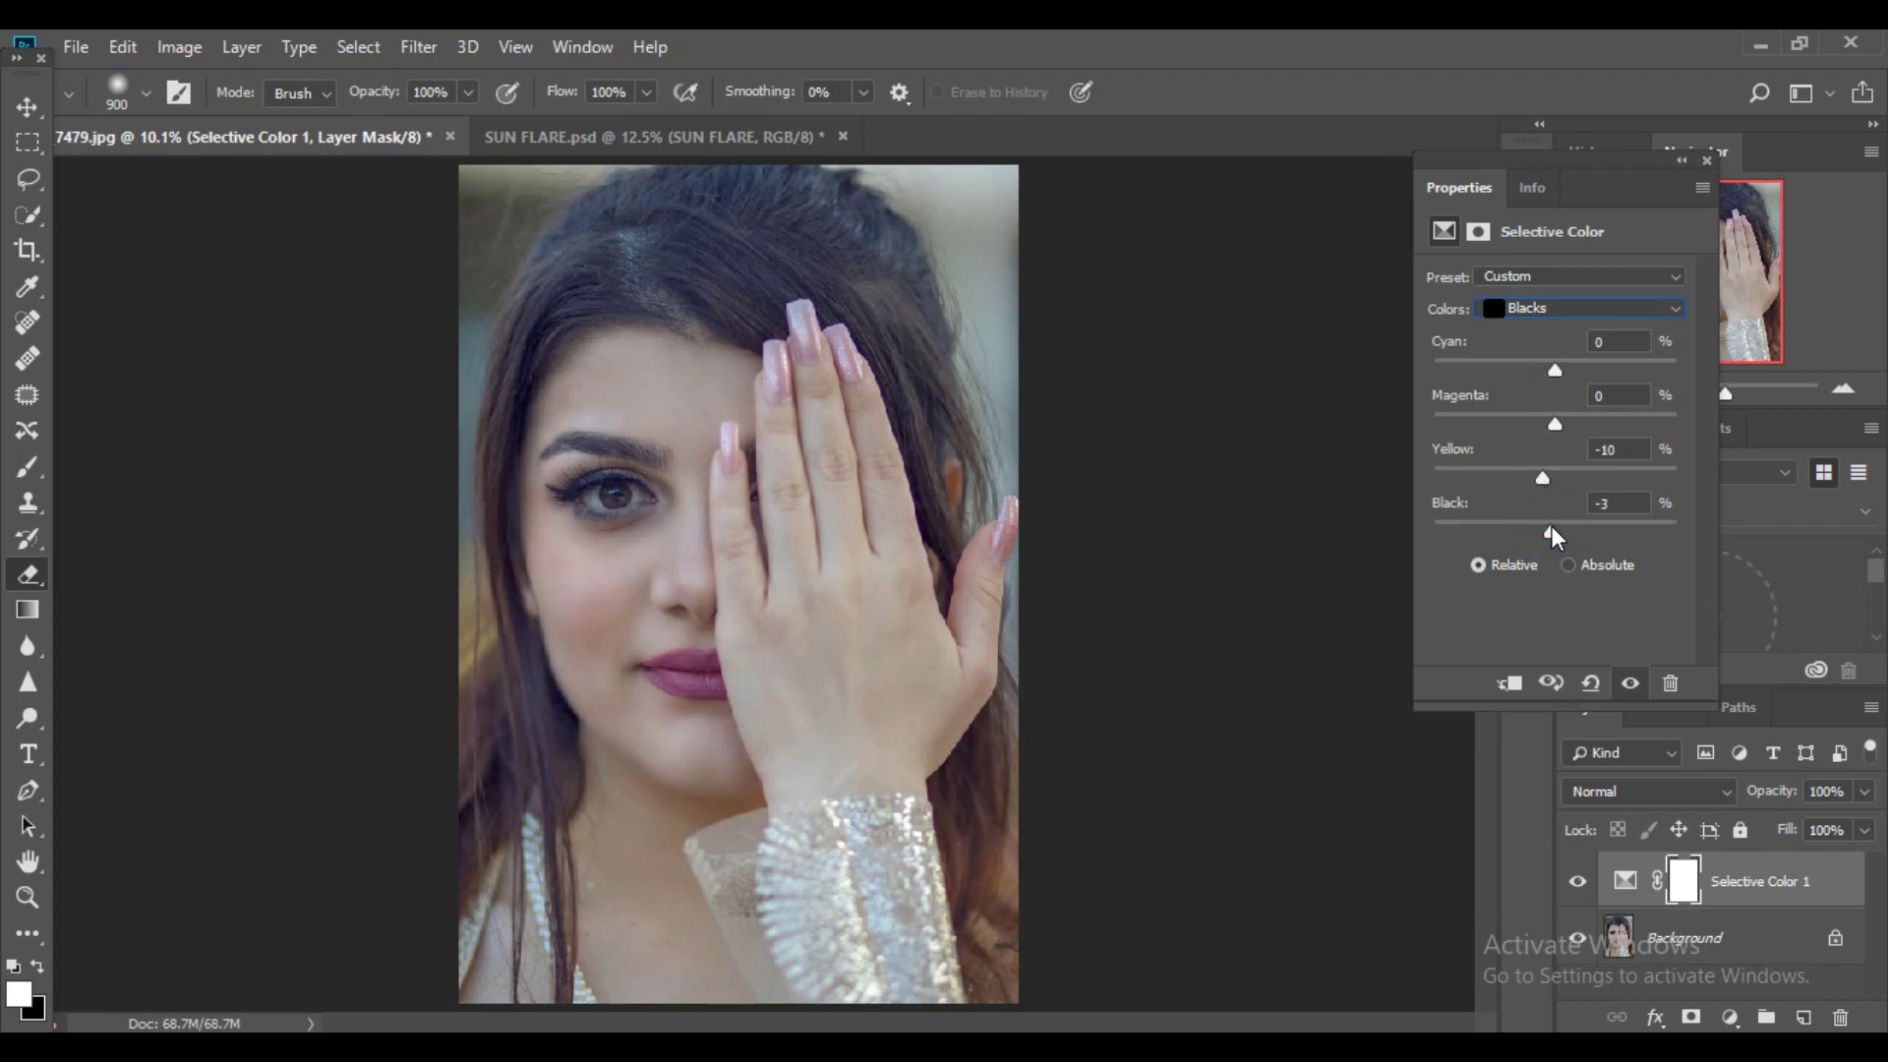
- Set Blues Black to +100 and Greens to Cyan -69, Magenta -55, Yellow +68, Black +100
left_click(1583, 311)
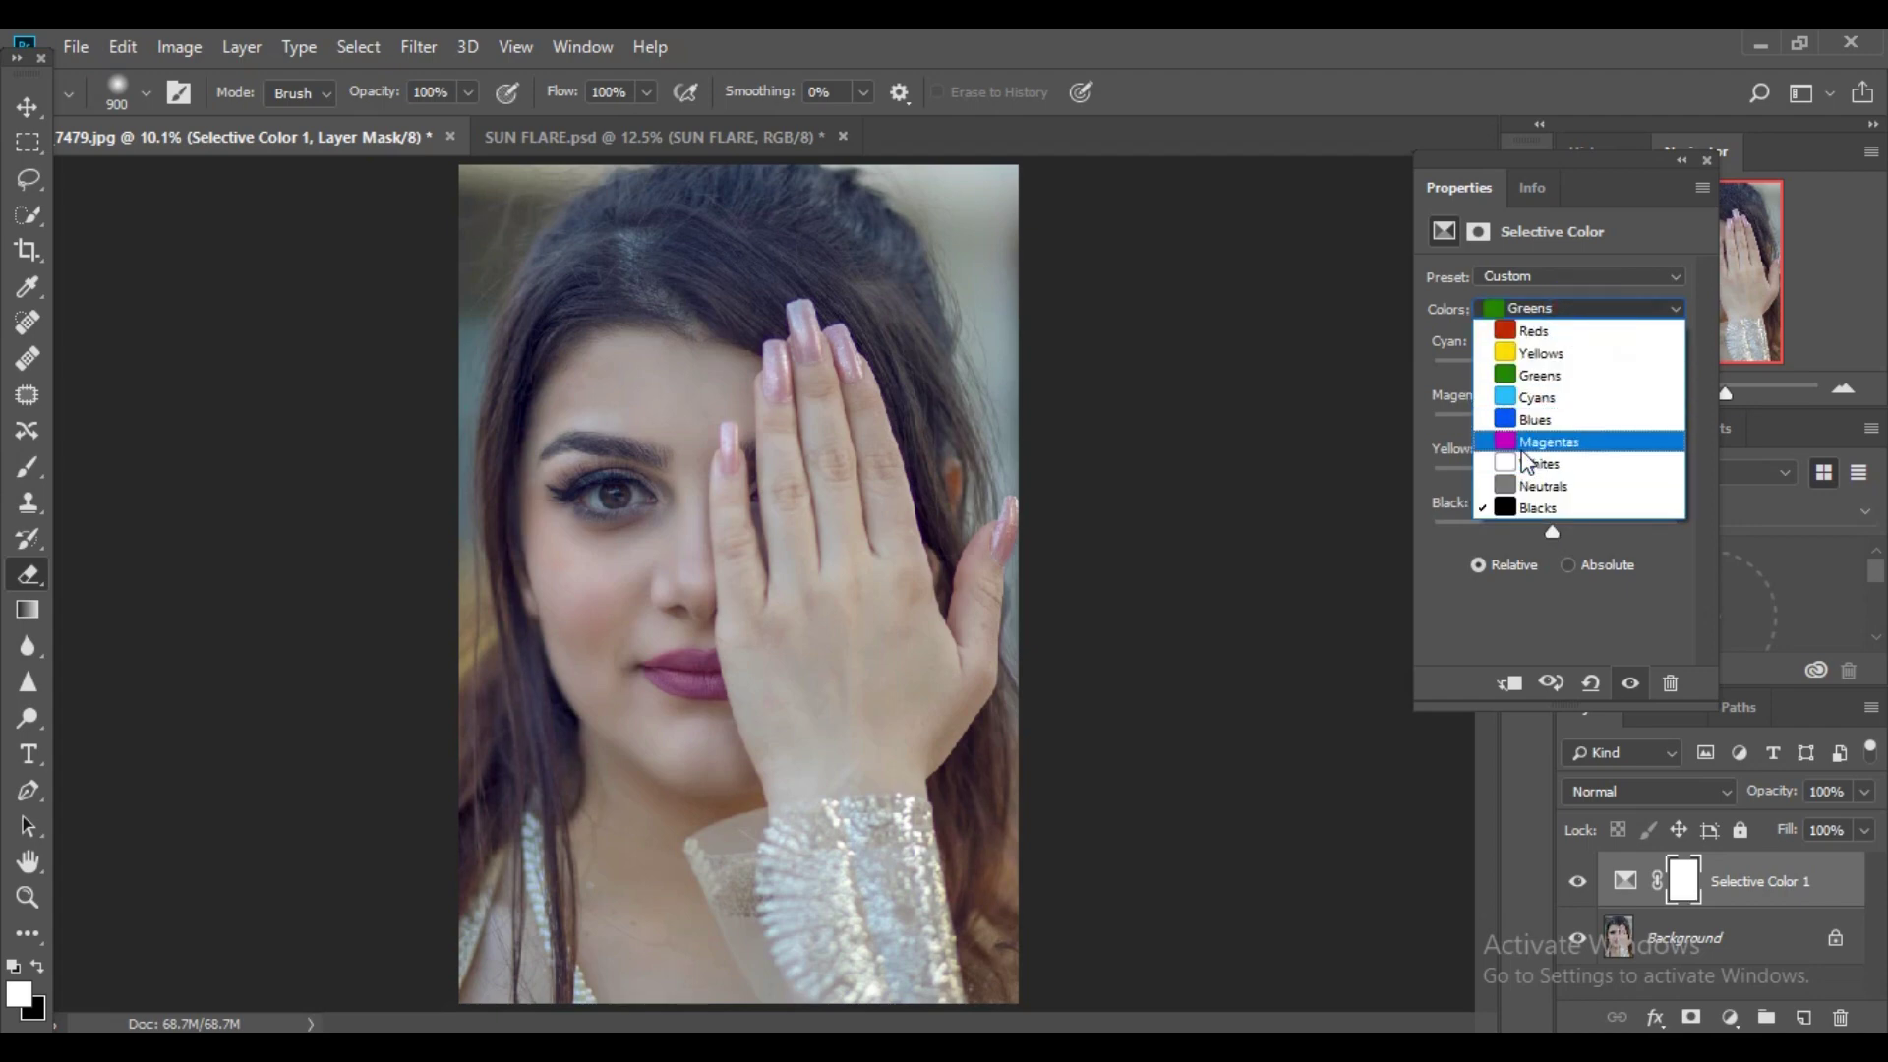
left_click(1536, 419)
left_click_drag(1558, 535, 1741, 523)
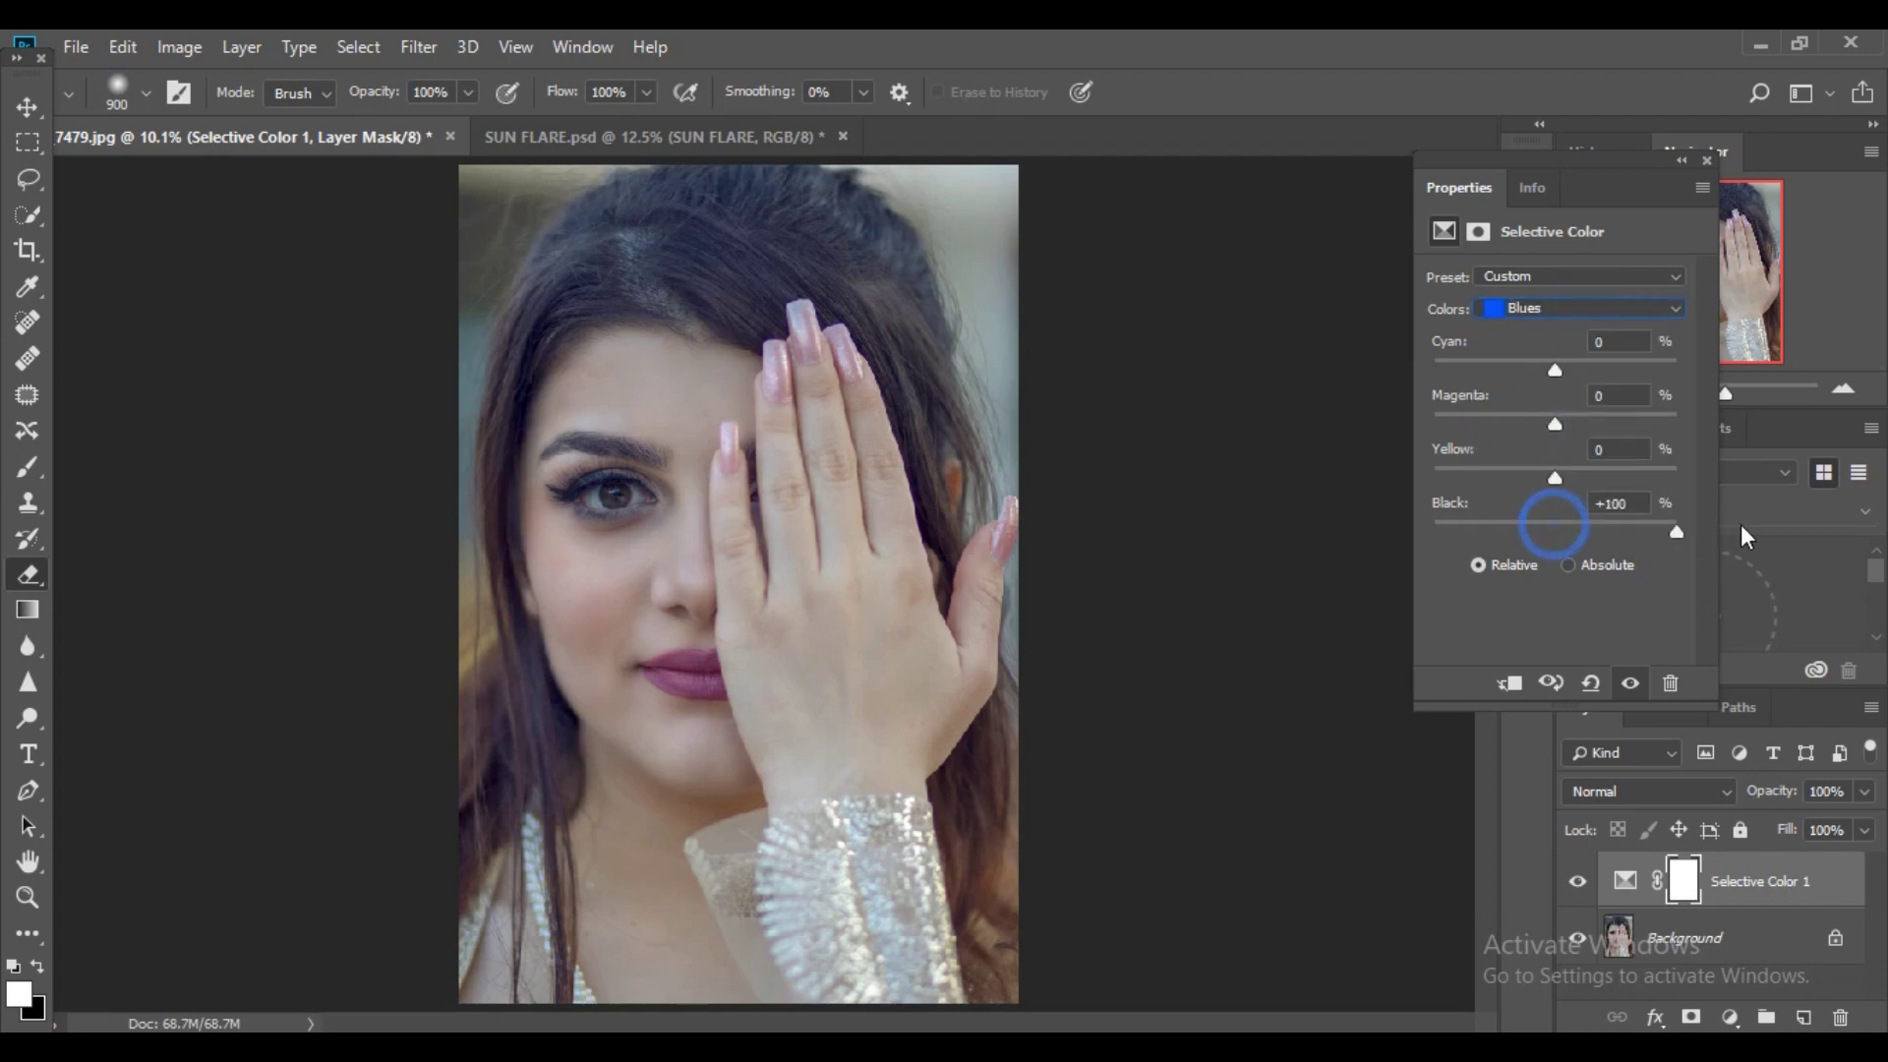
left_click(1536, 304)
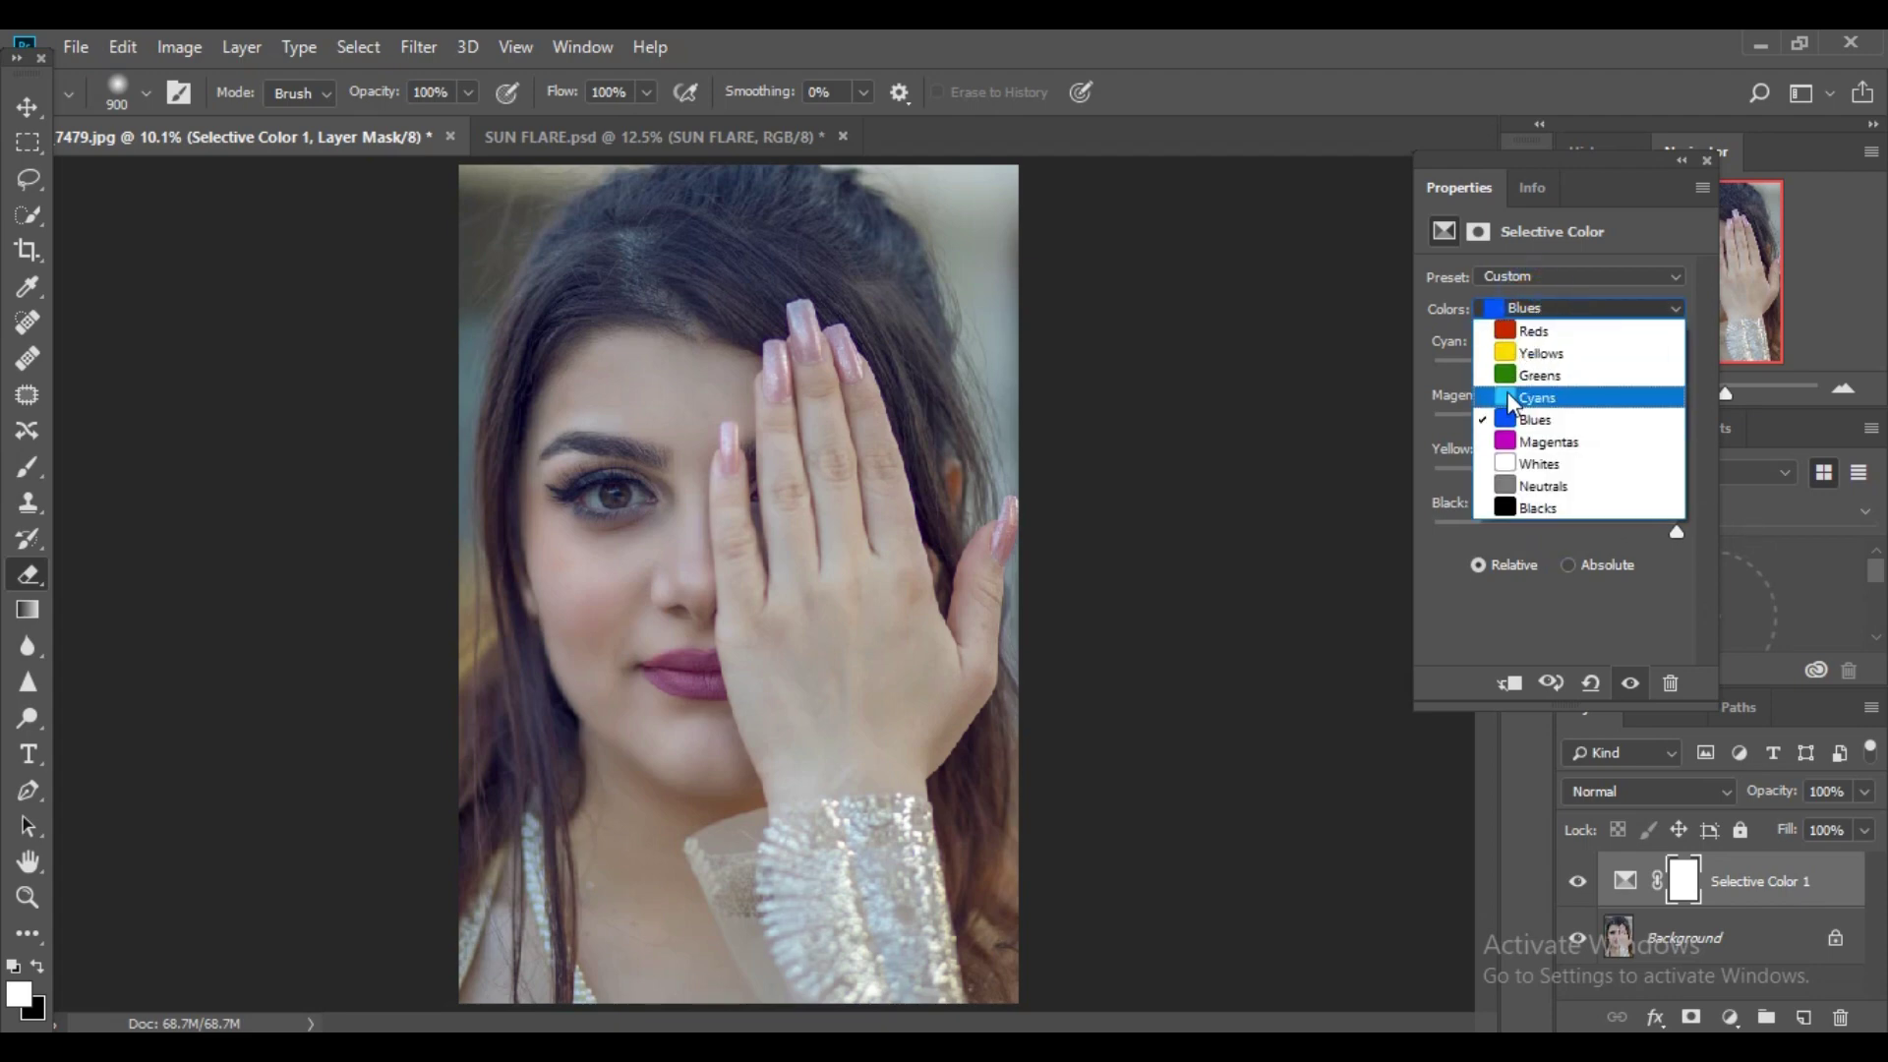
left_click(1519, 377)
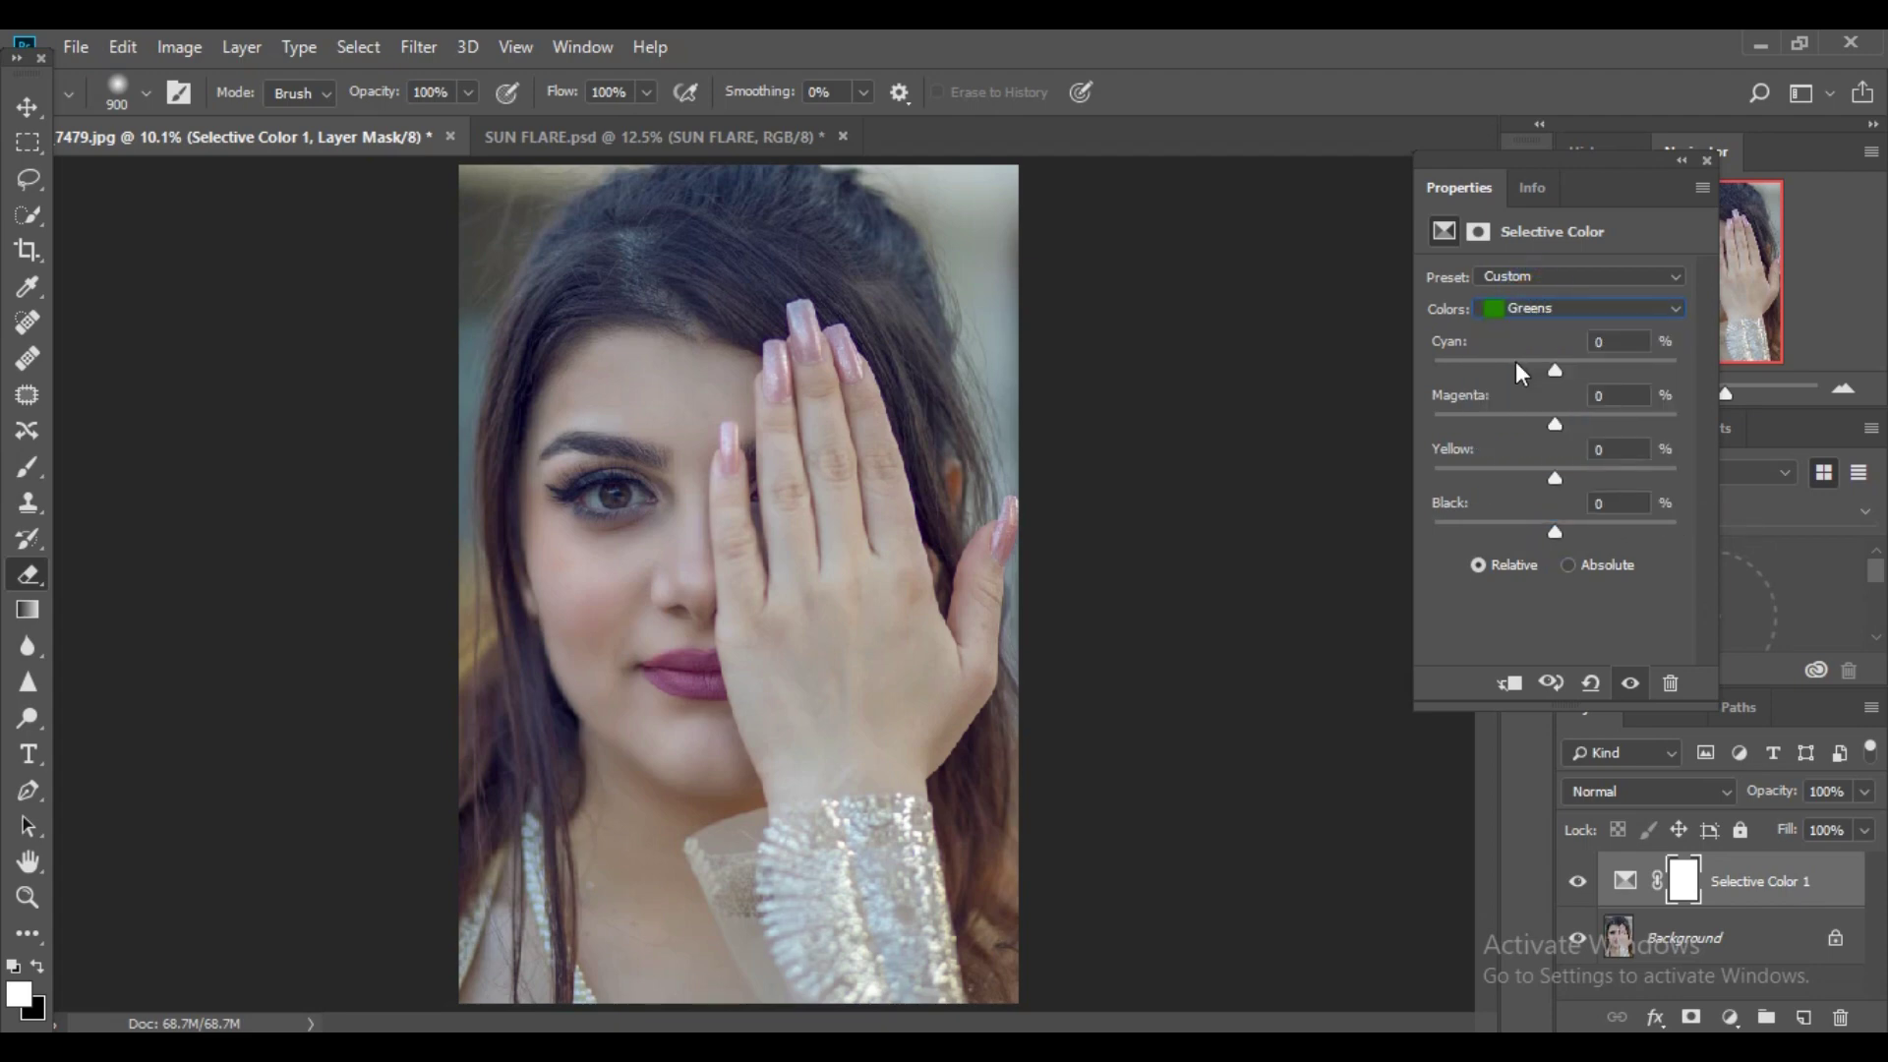
mouse_move(1531, 368)
left_mouse_down()
mouse_move(1471, 363)
mouse_move(1489, 417)
left_mouse_up()
left_click_drag(1551, 536, 1695, 564)
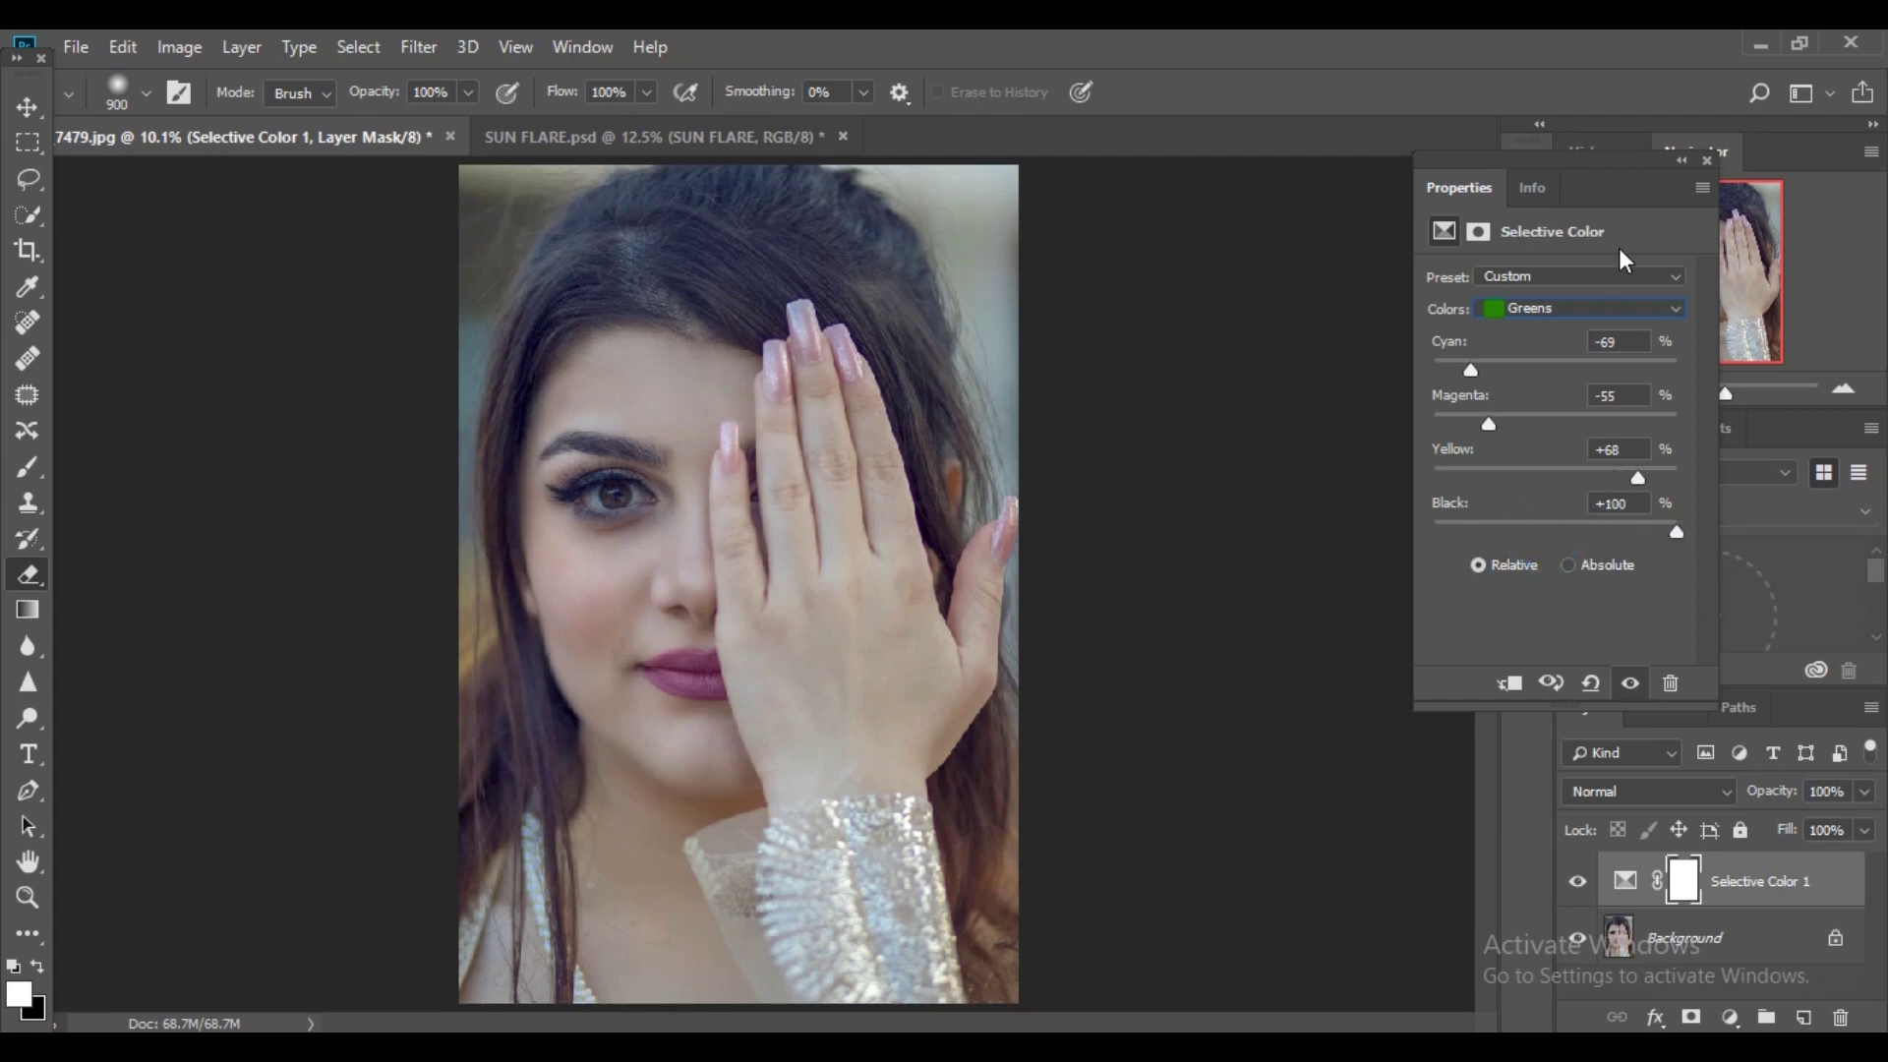
- Choose the Yellows range and drag its sliders to Cyan -77, Magenta +23, Yellow -40, Black -51
left_click(1548, 310)
left_click(1538, 356)
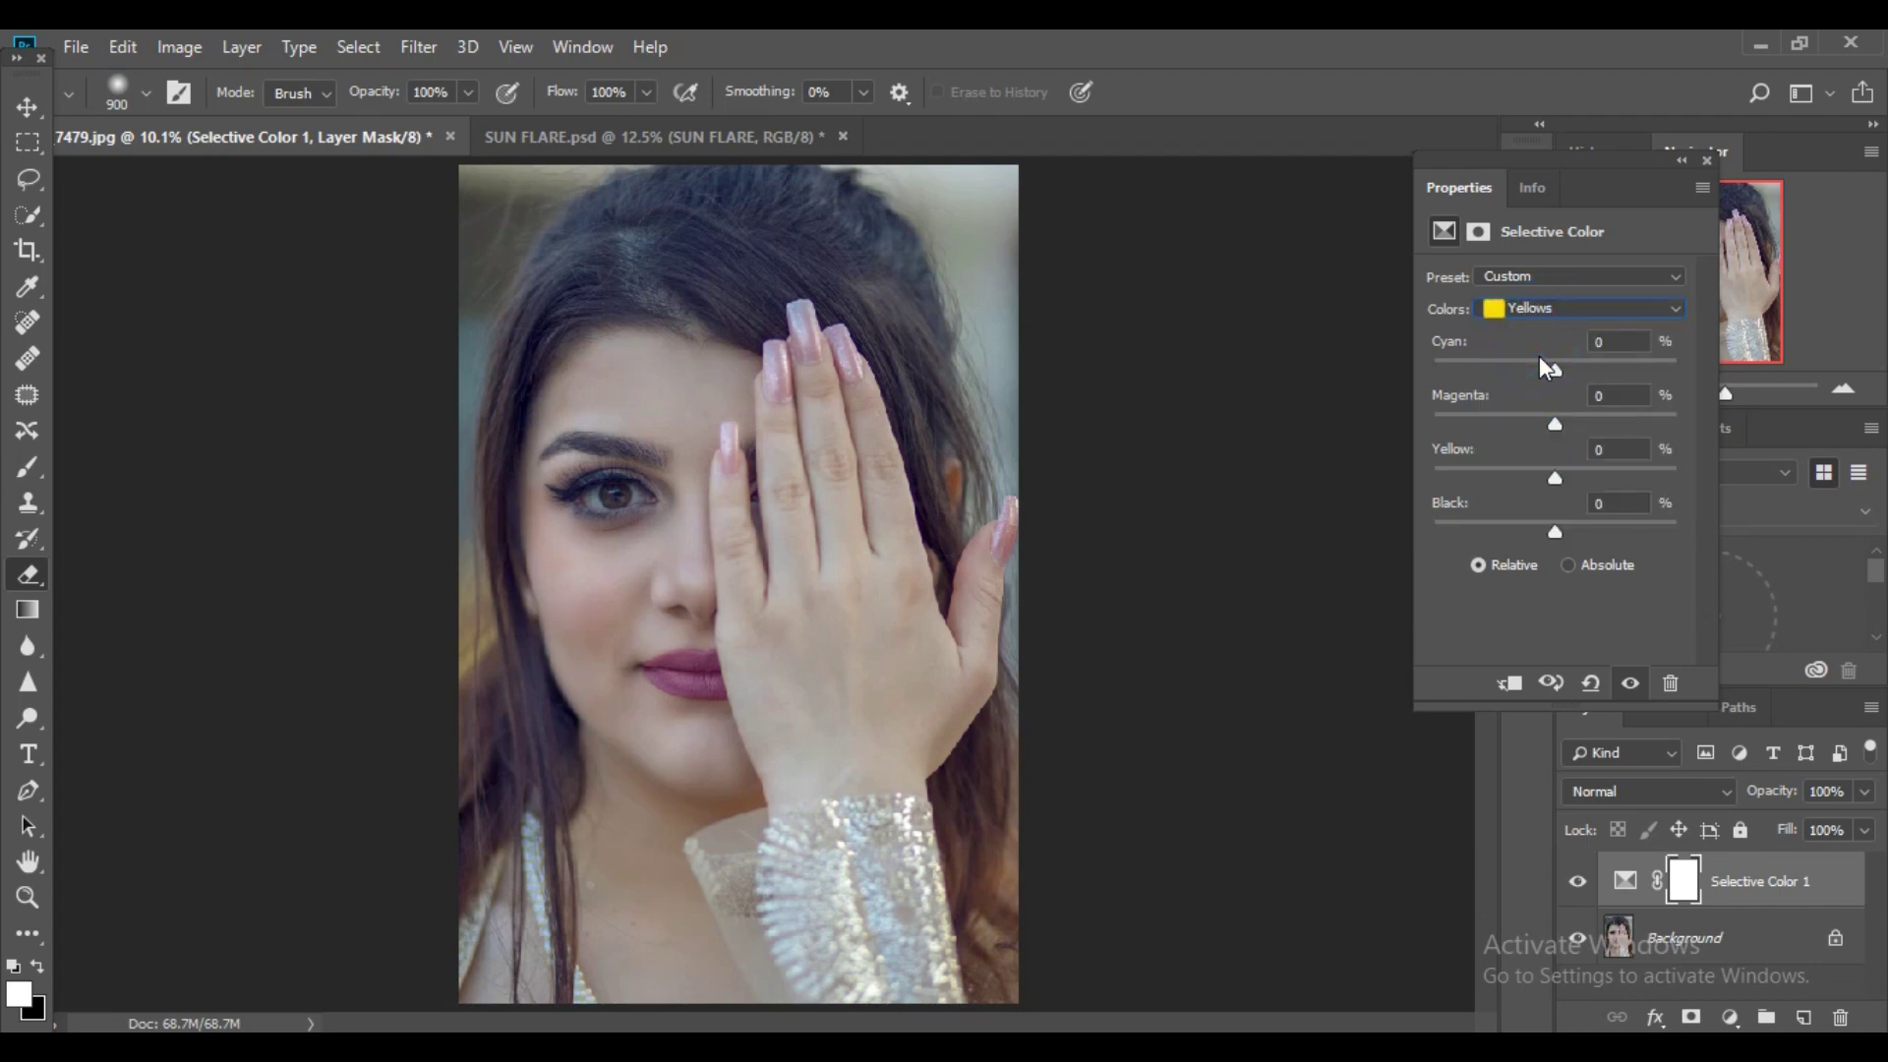
left_click_drag(1540, 360, 1459, 363)
left_click_drag(1555, 424, 1572, 424)
left_click_drag(1556, 480, 1551, 479)
left_click_drag(1551, 480, 1521, 479)
mouse_move(1577, 534)
left_mouse_down()
mouse_move(1392, 522)
mouse_move(1493, 531)
left_mouse_up()
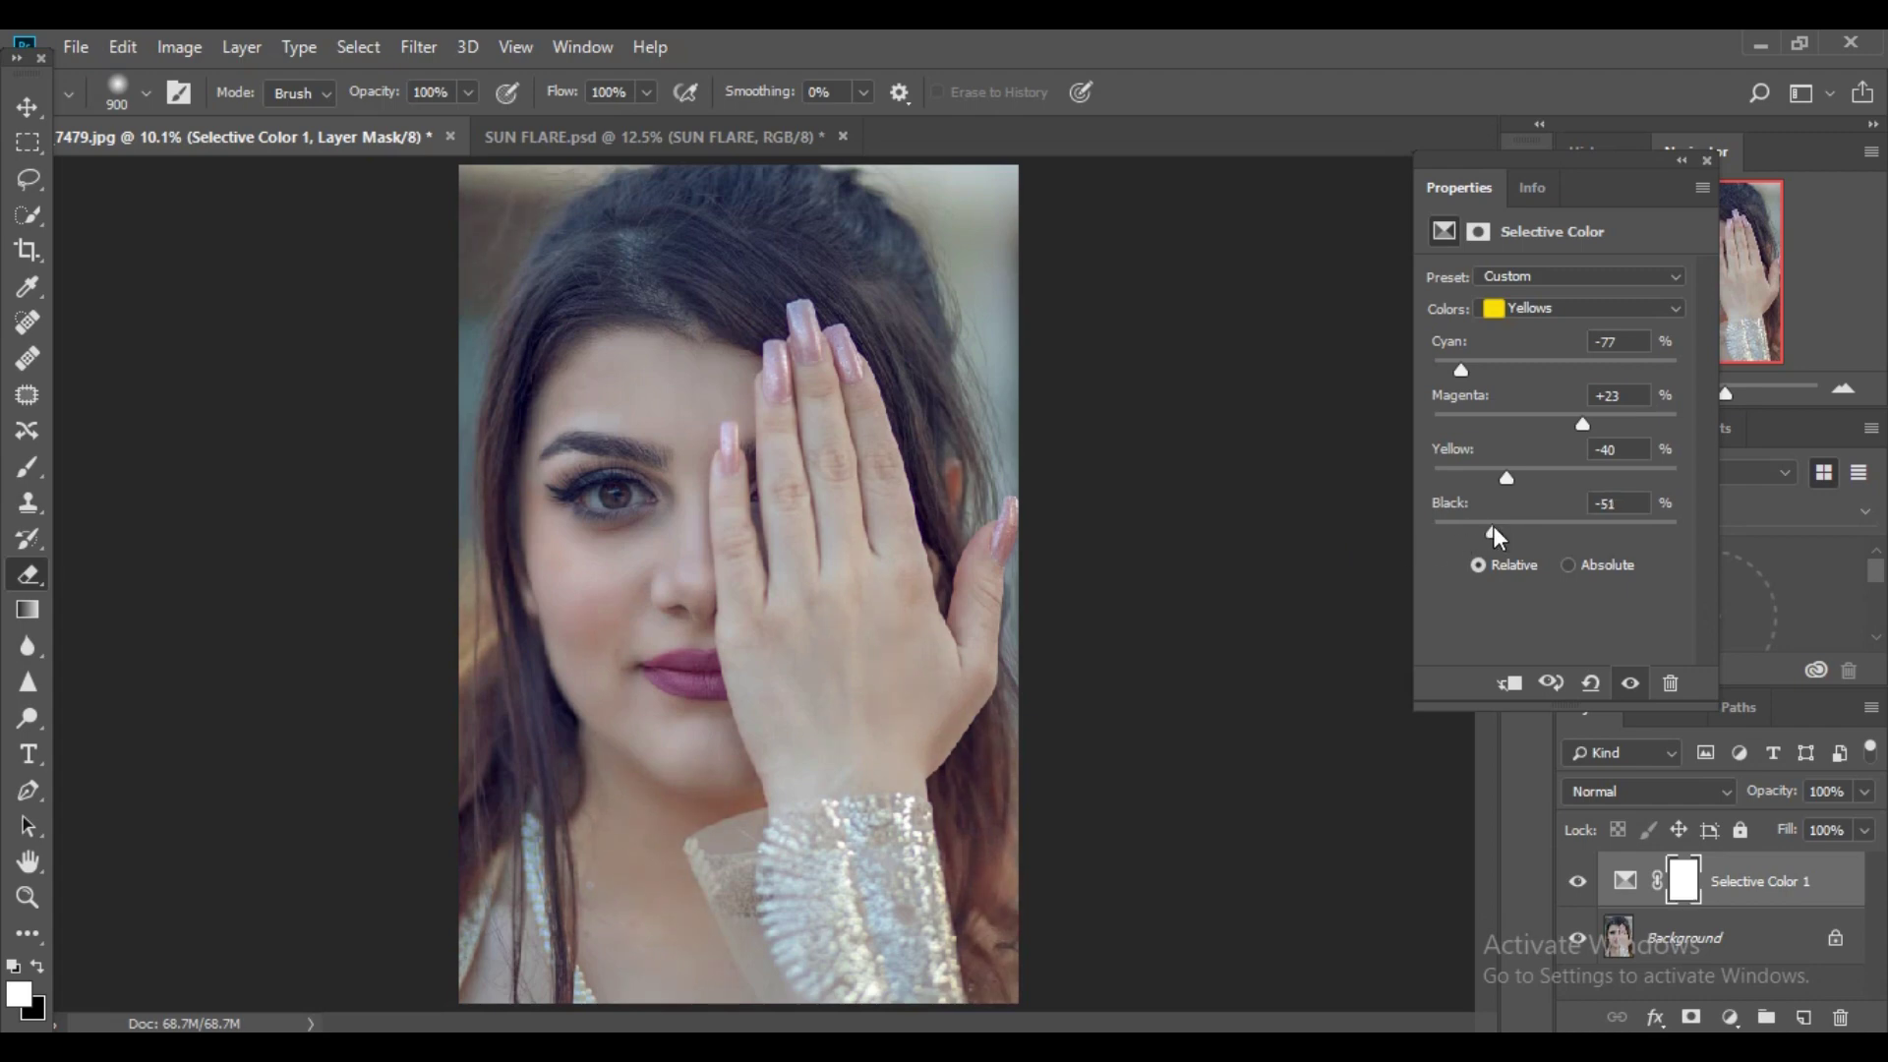
- Compare the Selective Color effect on and off, then lower Selective Color 1 to 91% opacity
left_click(1704, 158)
left_click(1578, 880)
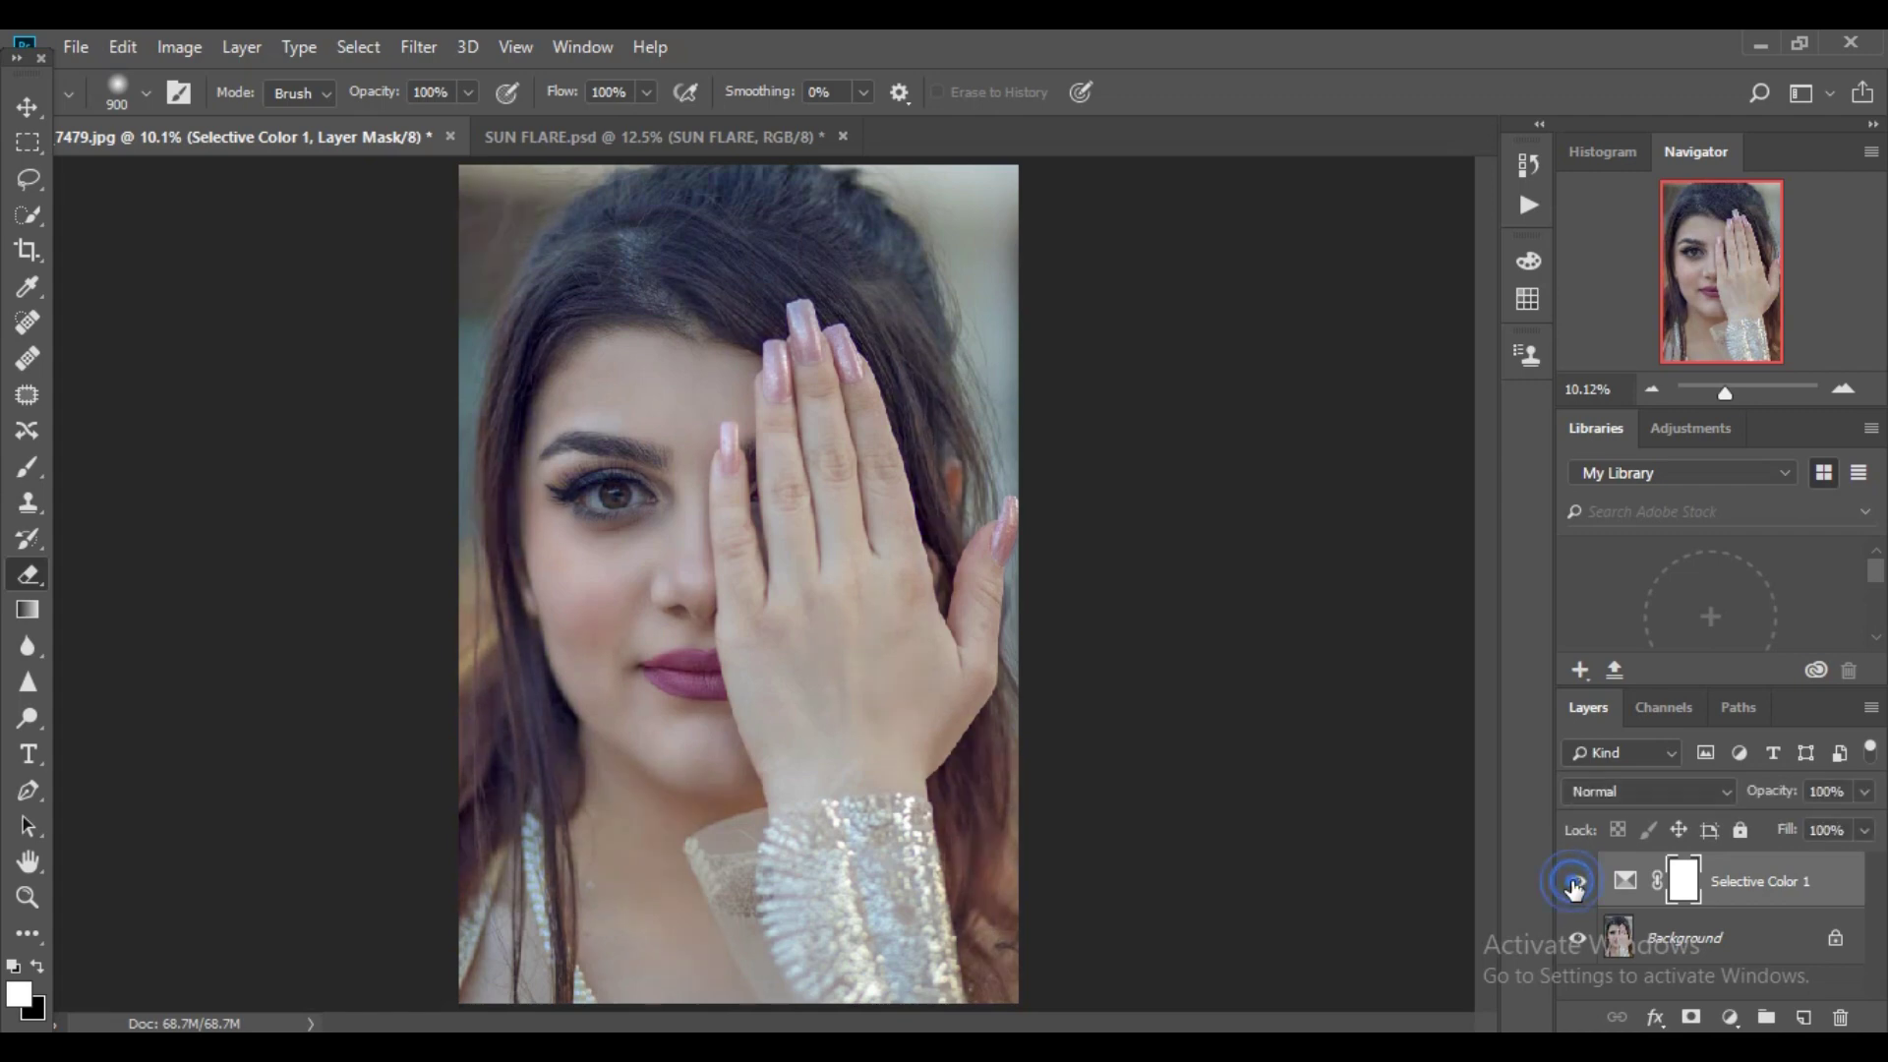
left_click(1576, 885)
left_click_drag(1766, 792, 1757, 797)
- Mask the Selective Color effect off the eye, cheek and lips, then fit the image on screen
mouse_move(669, 447)
left_mouse_down()
mouse_move(606, 454)
mouse_move(715, 731)
mouse_move(590, 406)
mouse_move(564, 485)
left_mouse_up()
key("ctrl+plus")
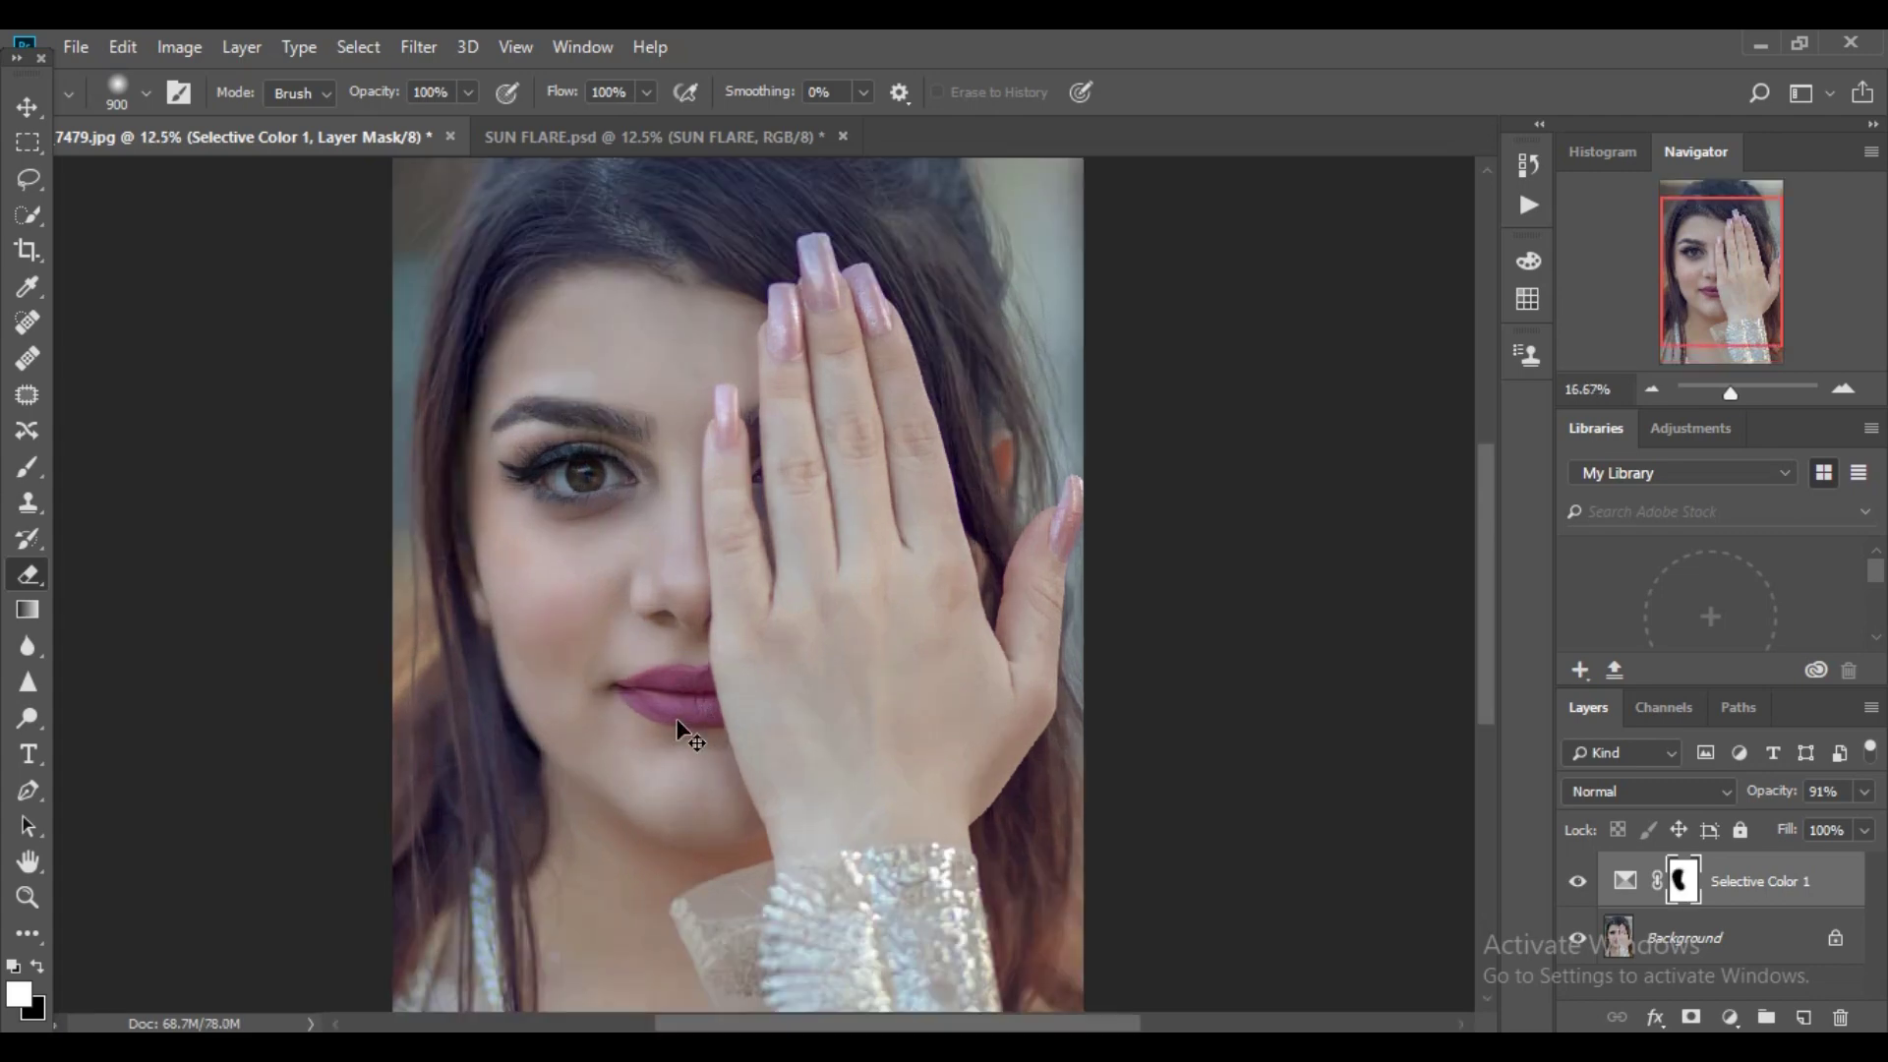
key("ctrl+plus")
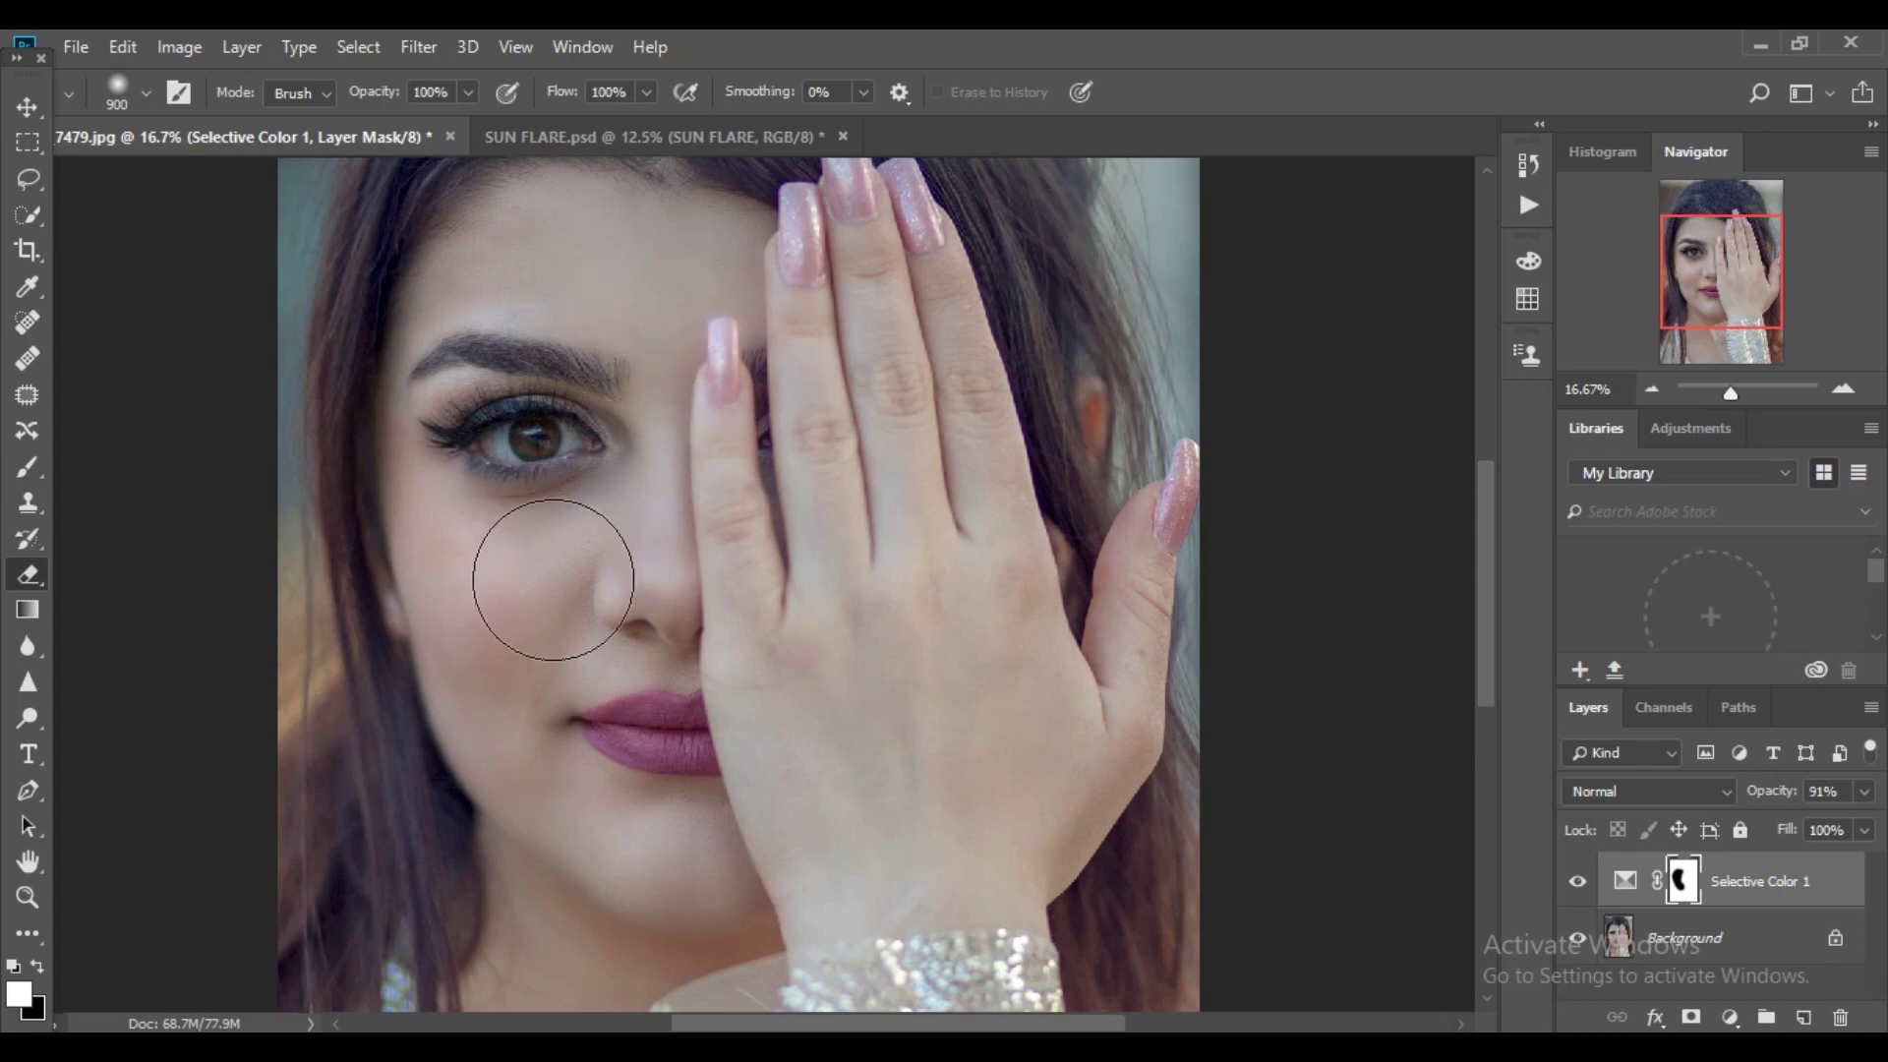
left_click_drag(608, 727, 613, 763)
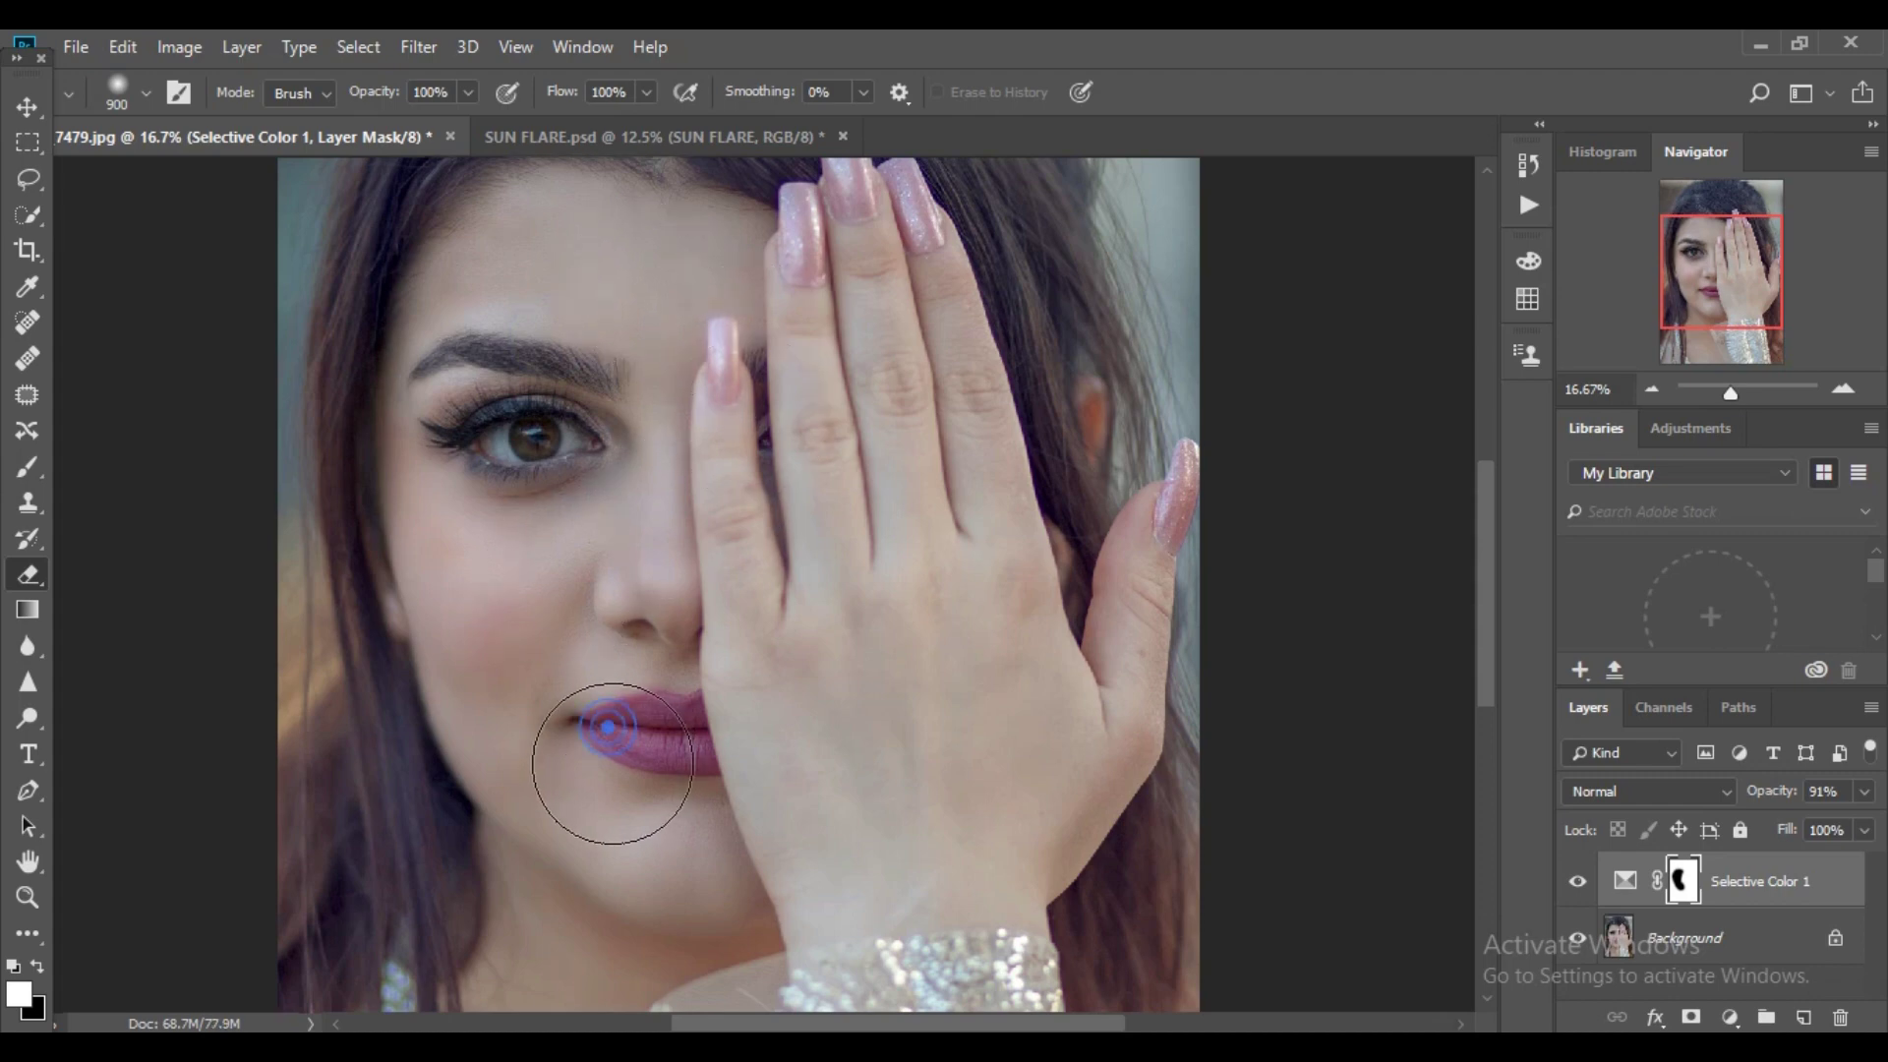
left_click(493, 759)
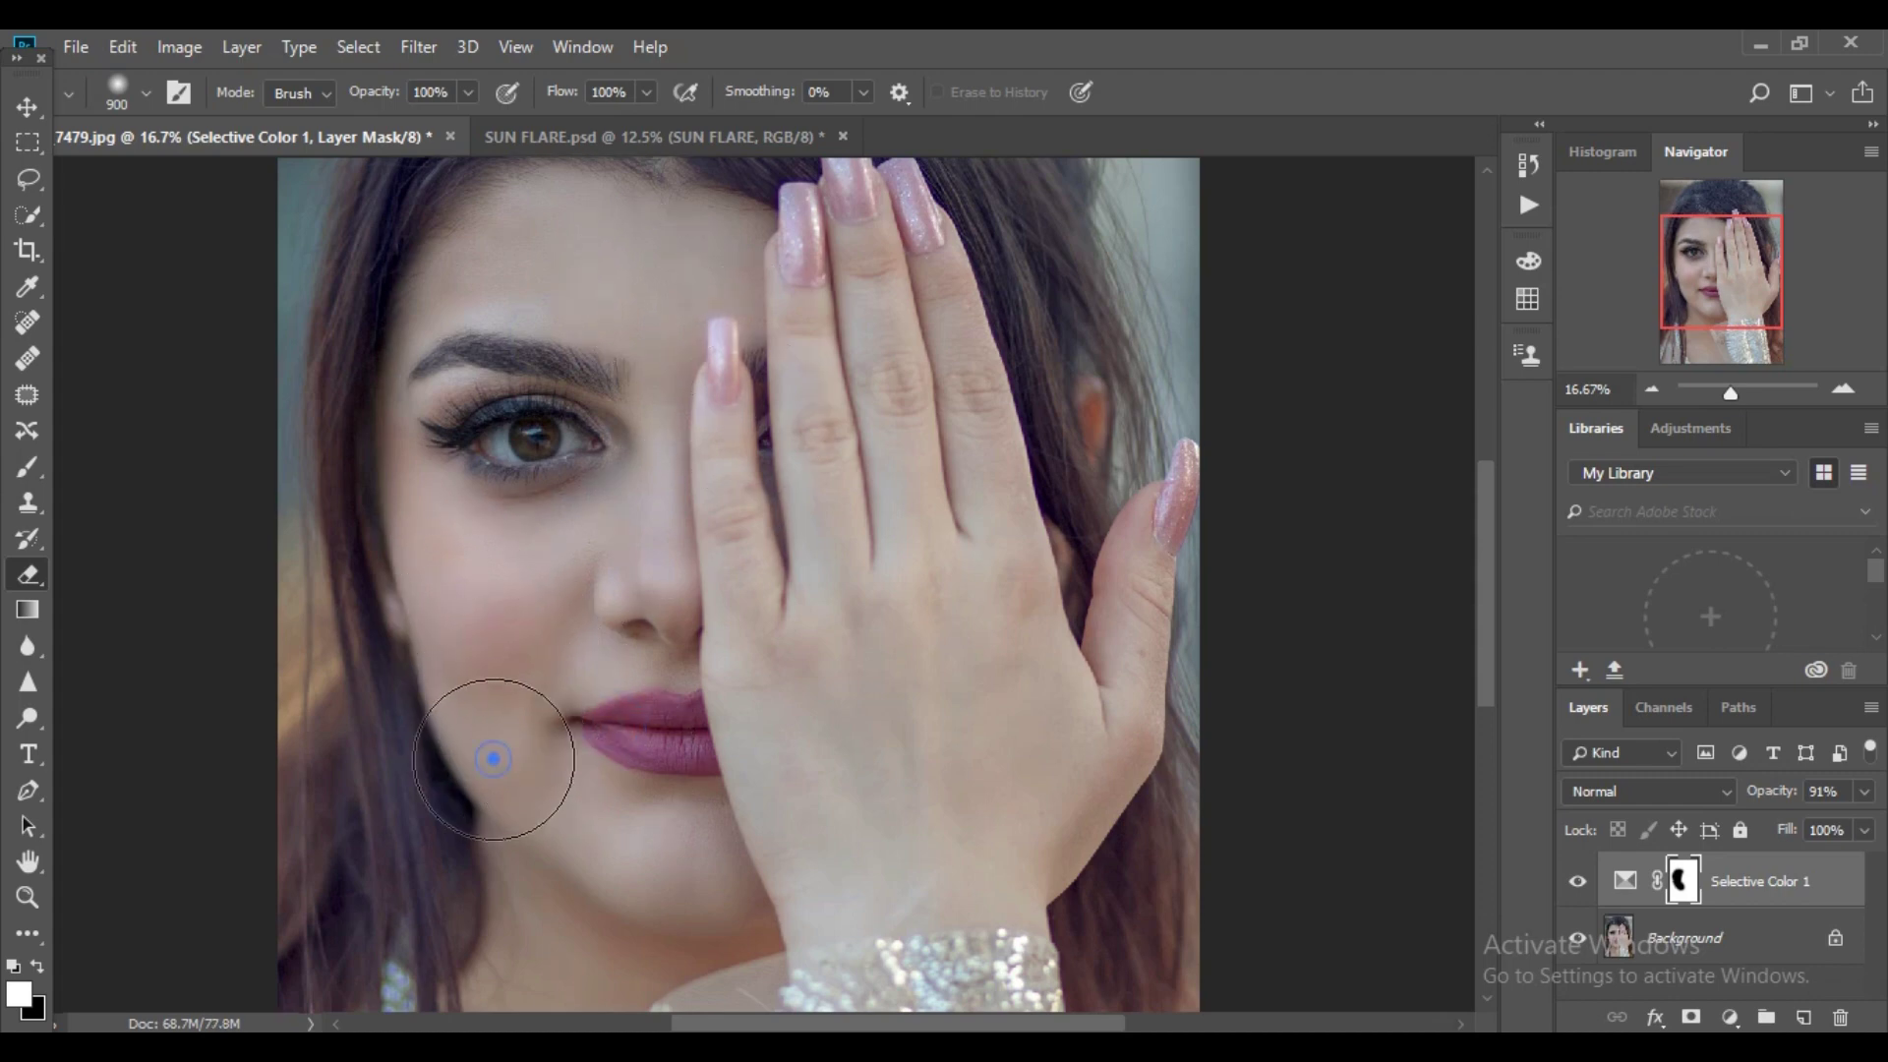
left_click(630, 766)
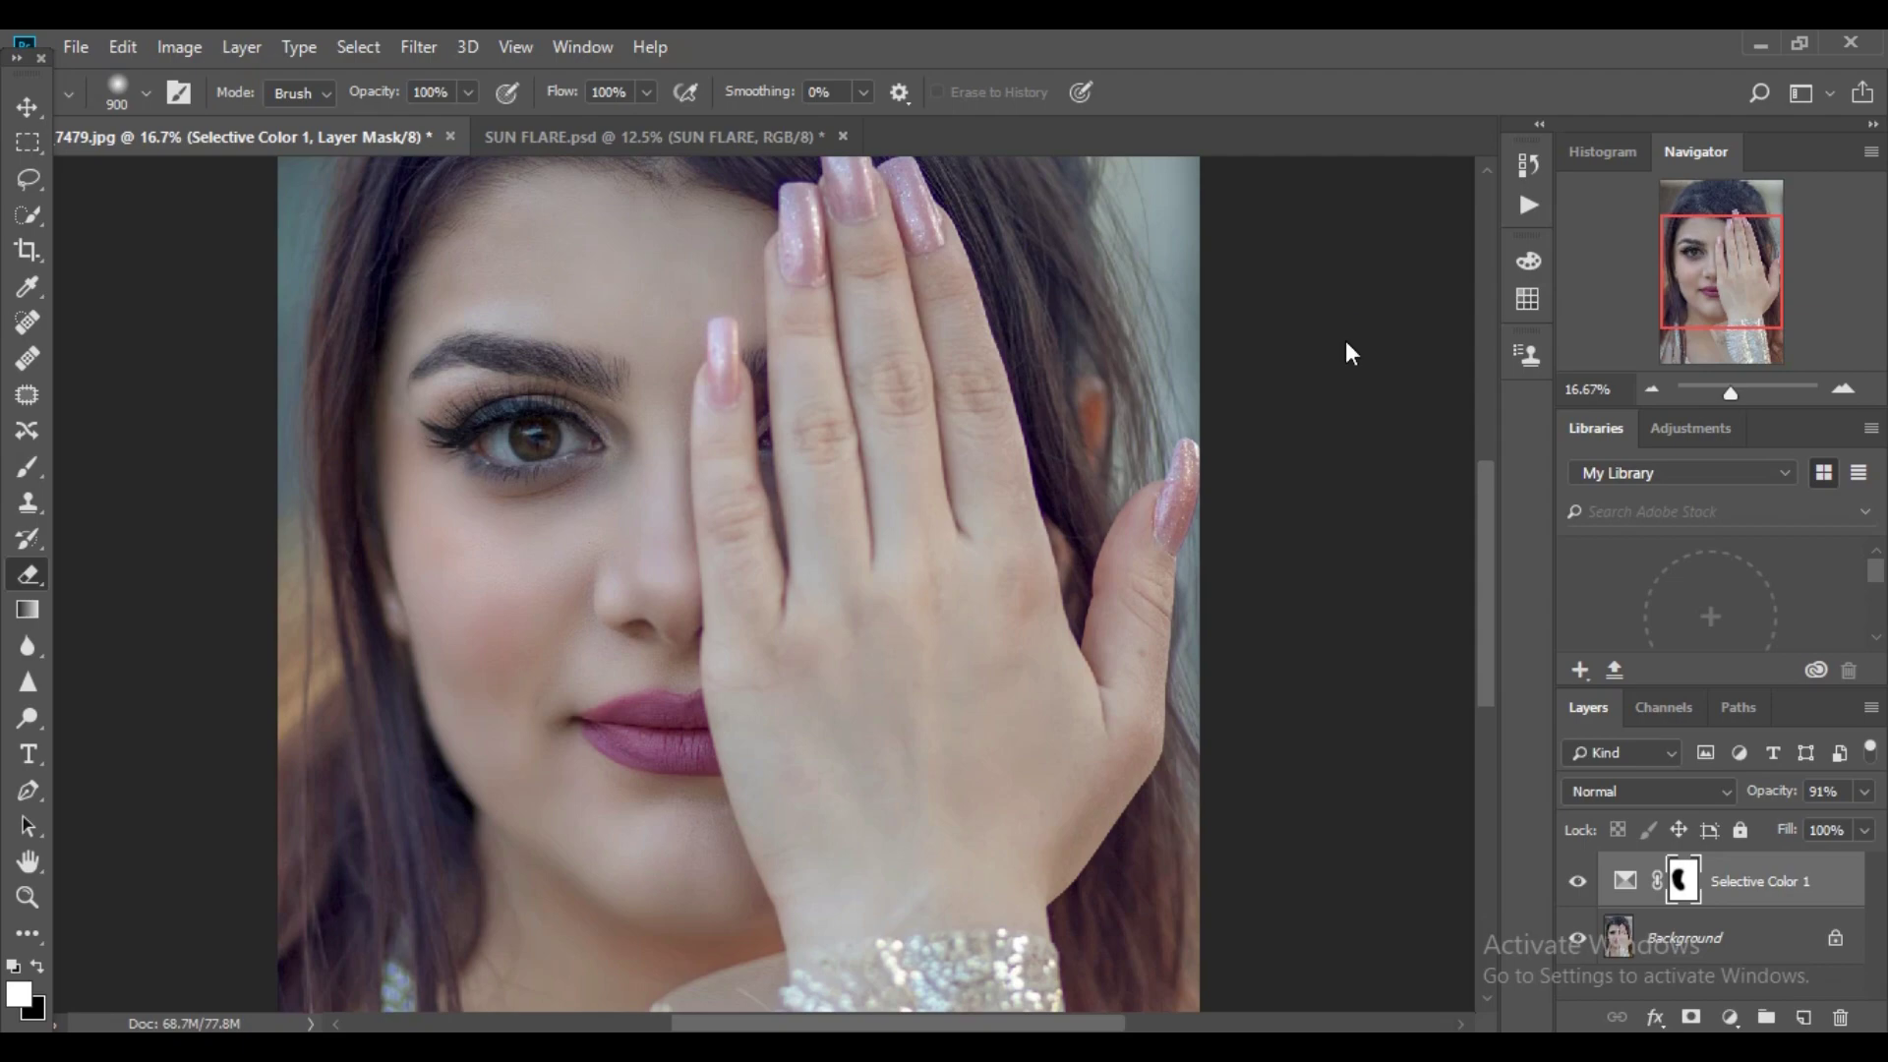
key("ctrl+o")
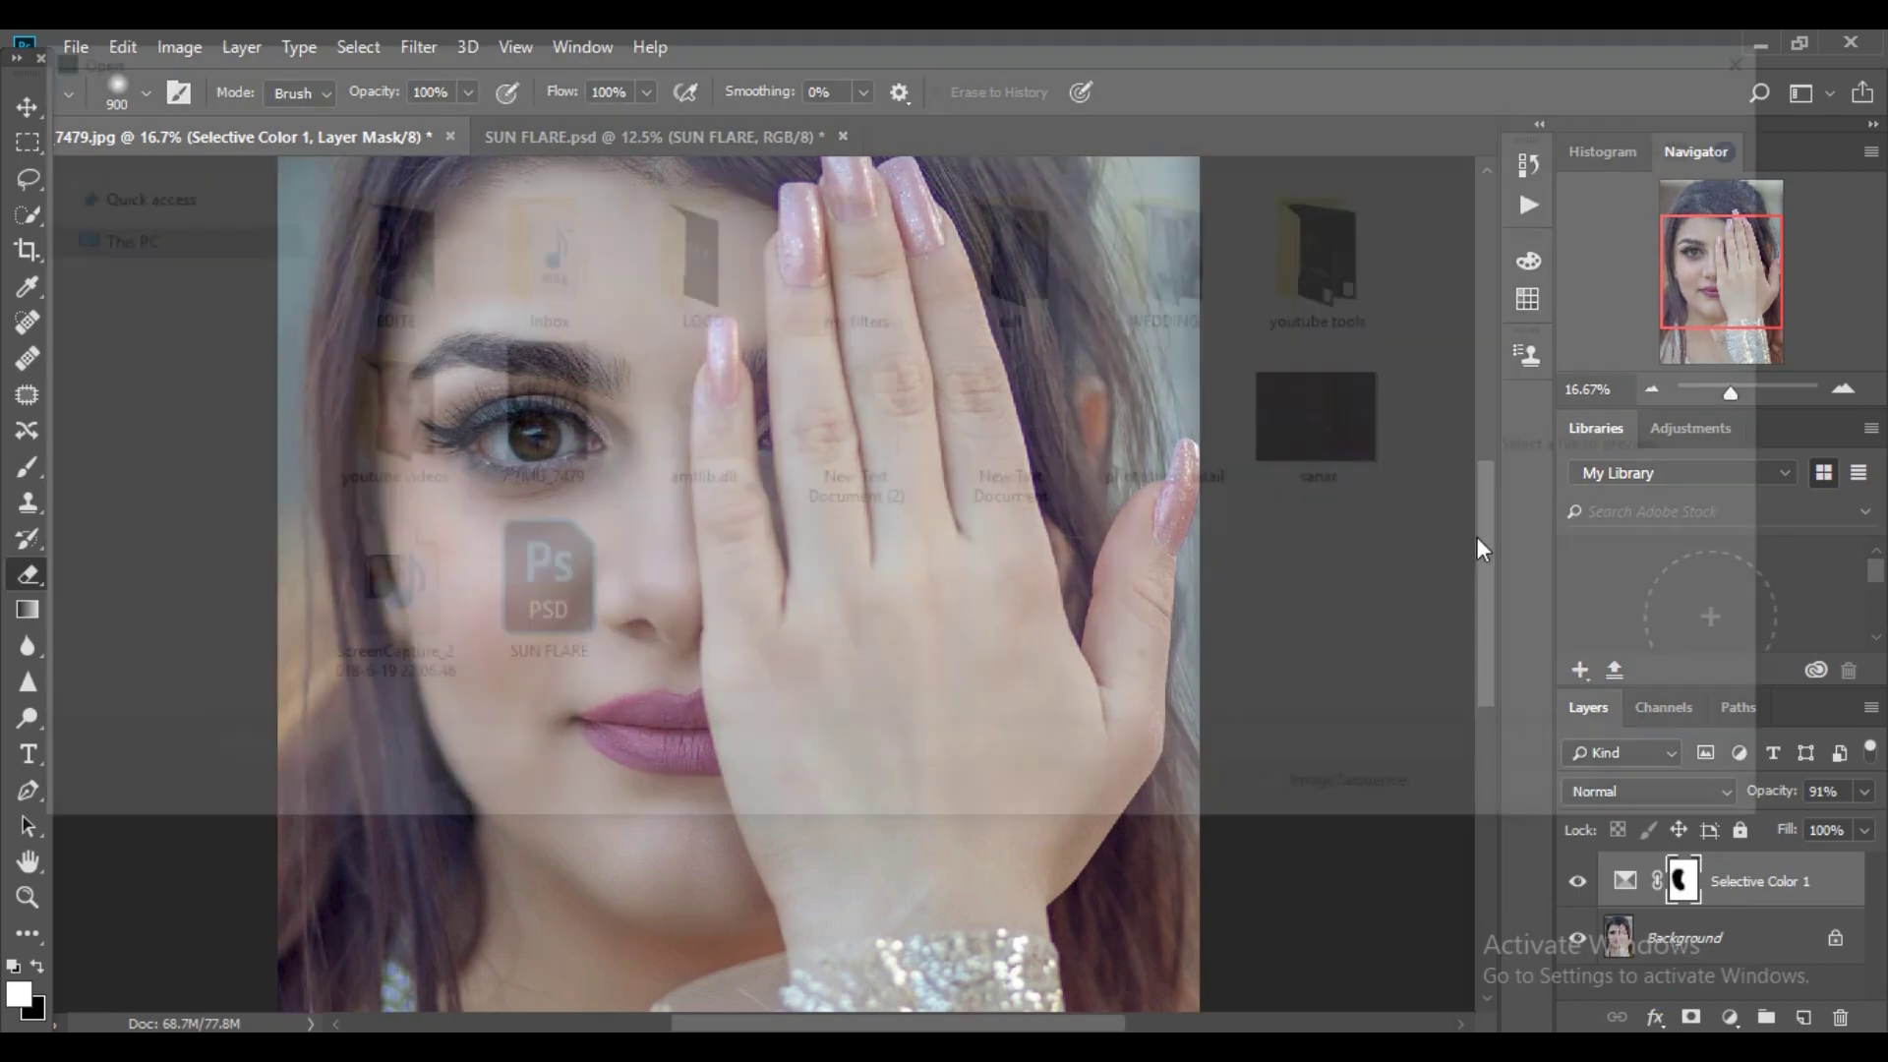
left_click(1773, 51)
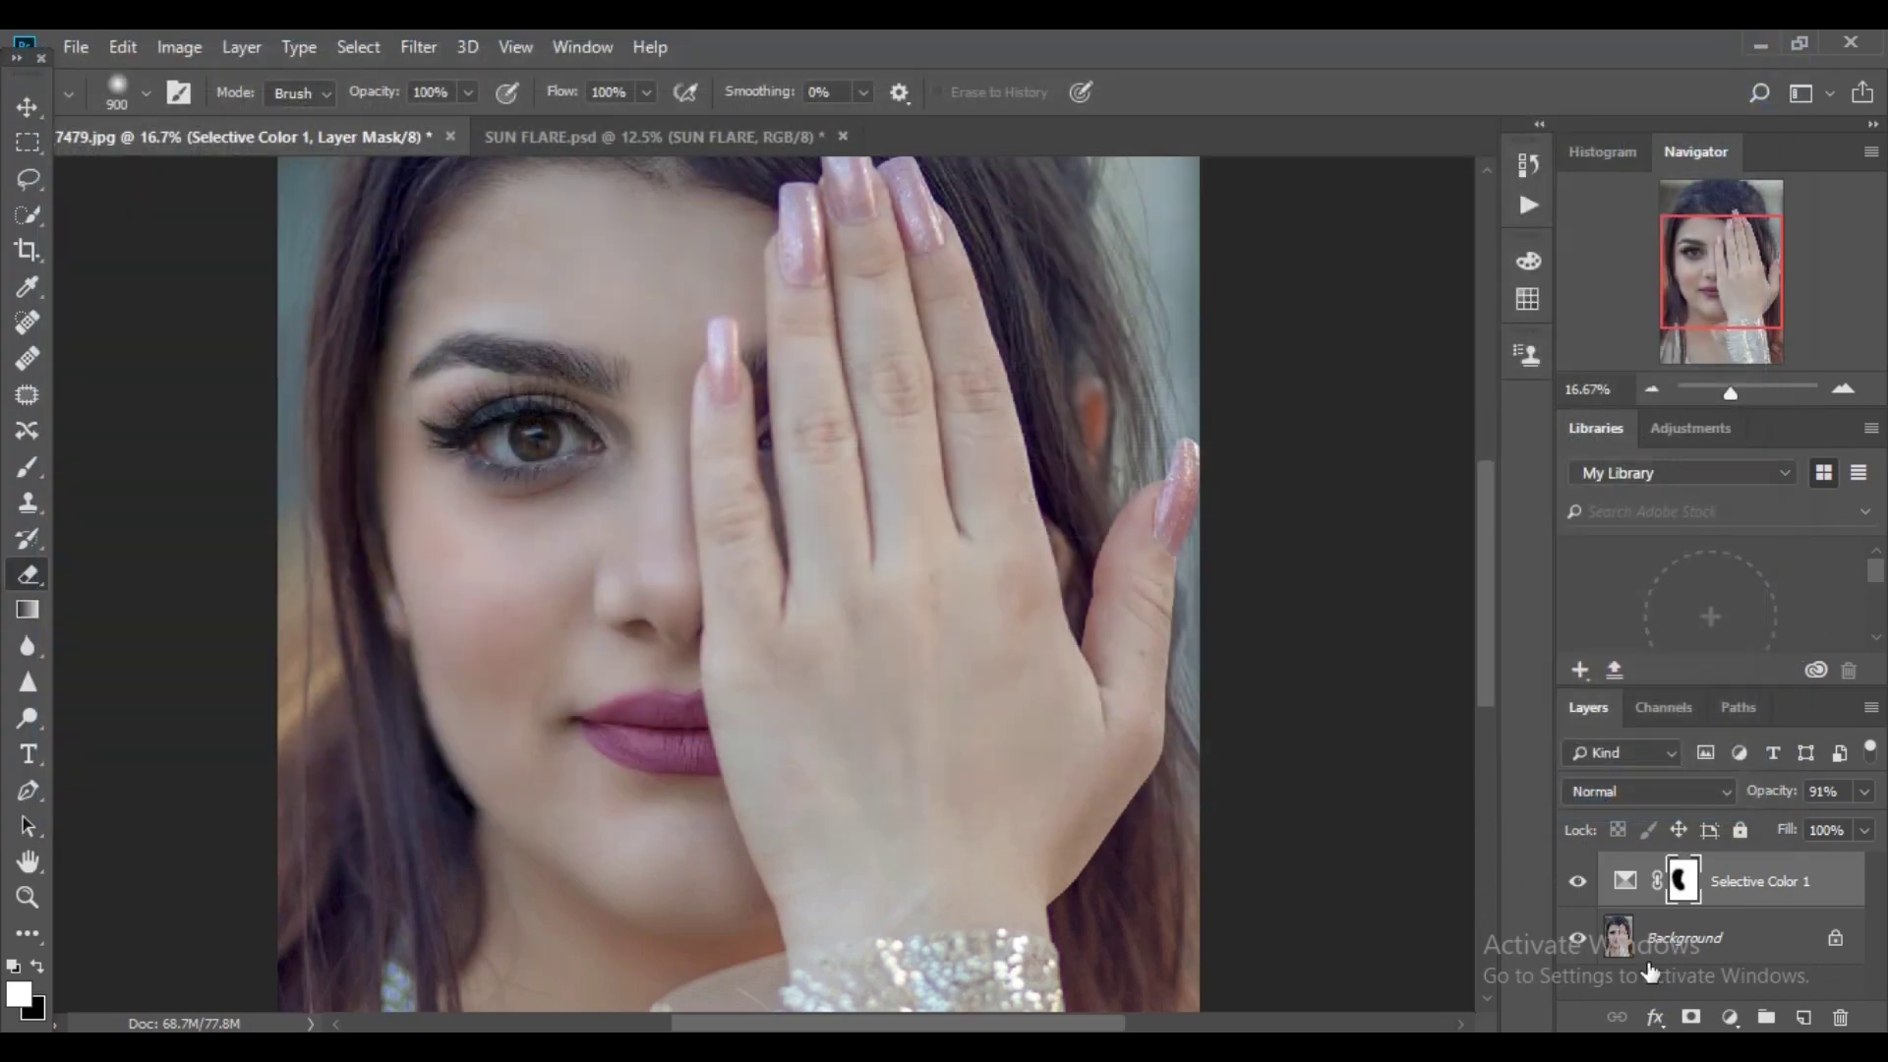
key("ctrl+0")
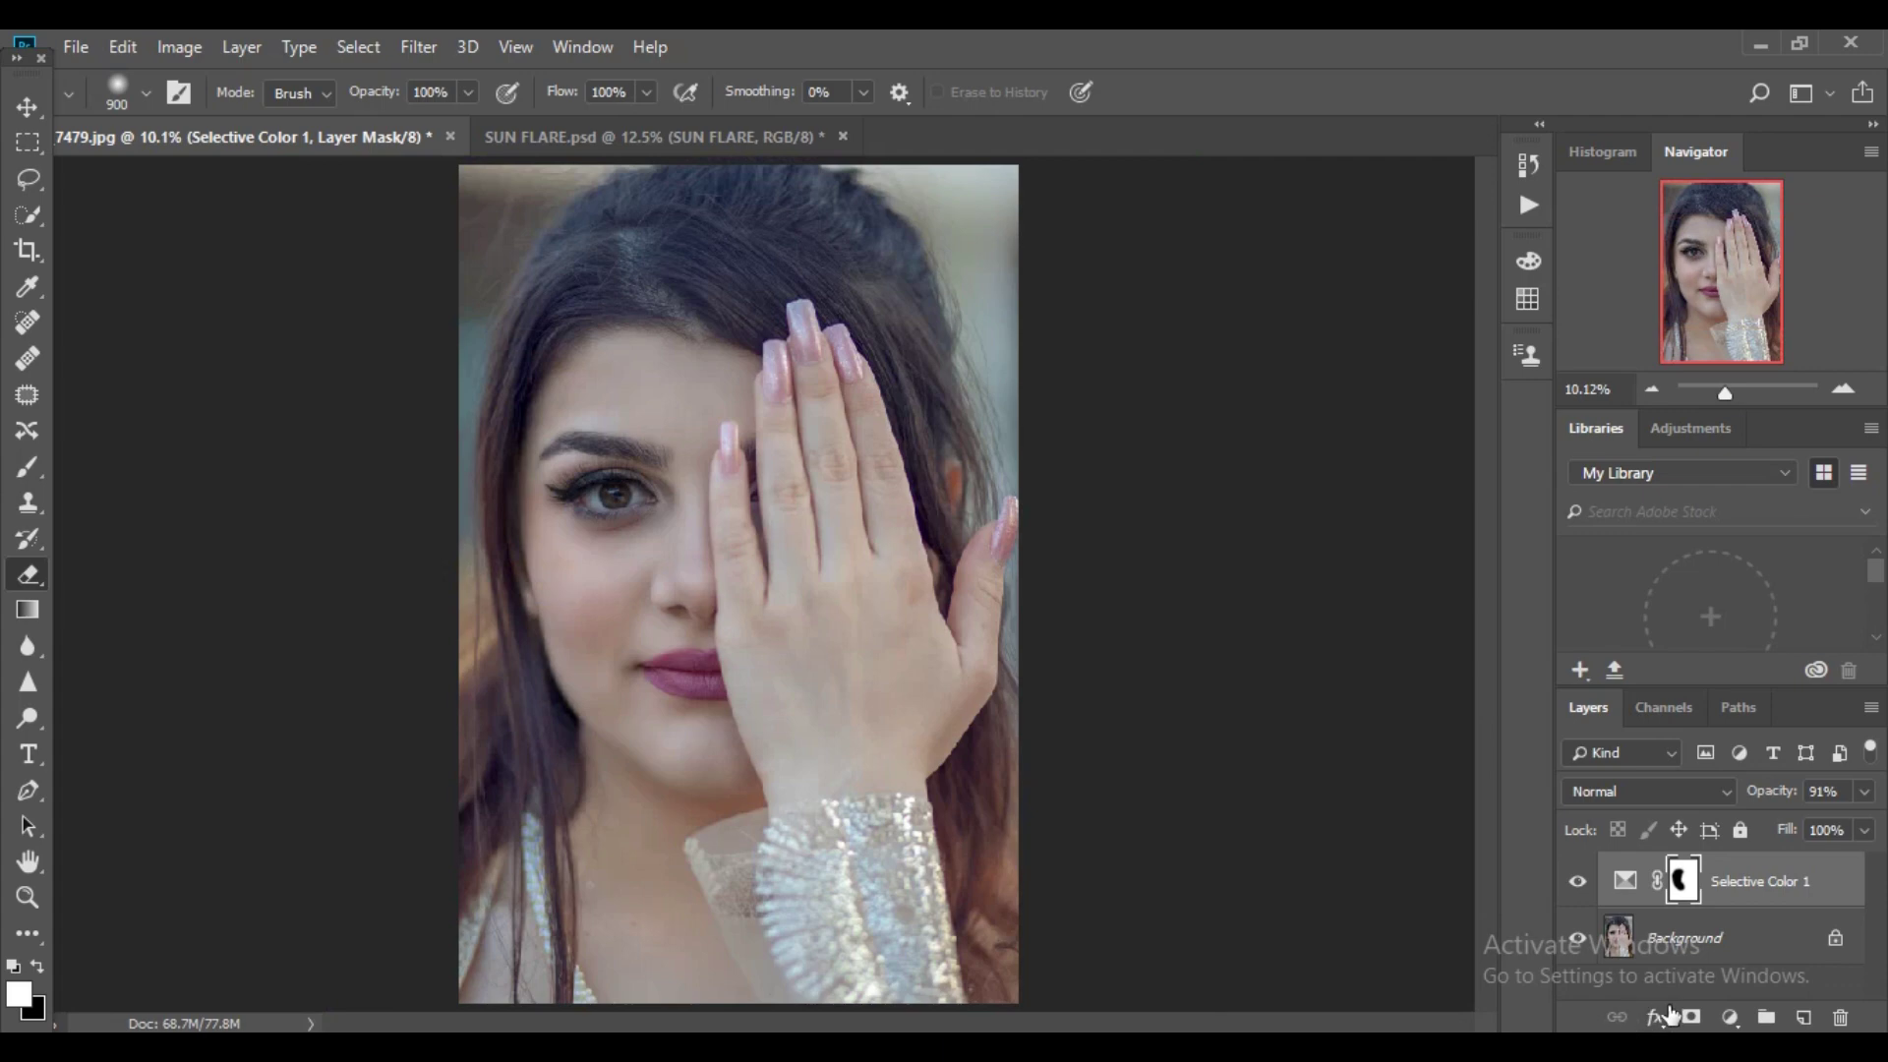
- Add a Color Lookup layer using FoggyNight.3DL at 18% opacity
left_click(1730, 1018)
left_click(1720, 862)
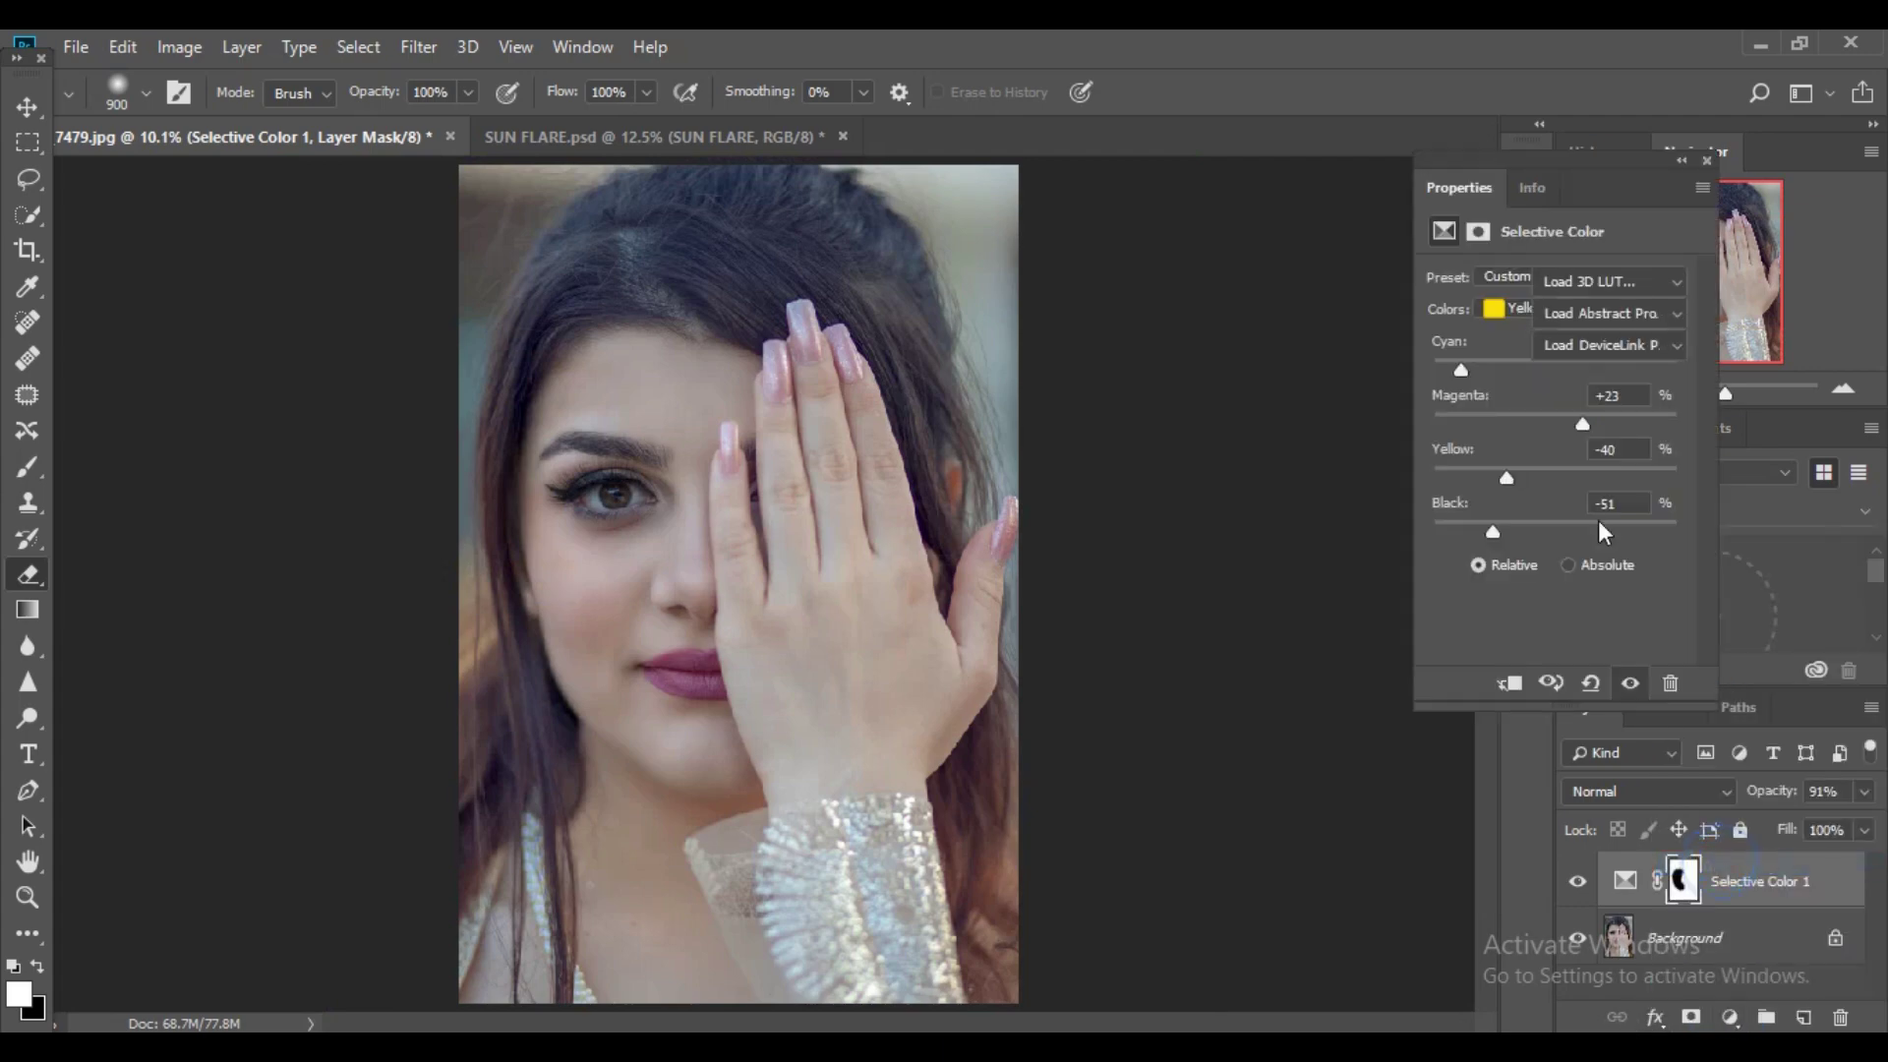
left_click(1610, 288)
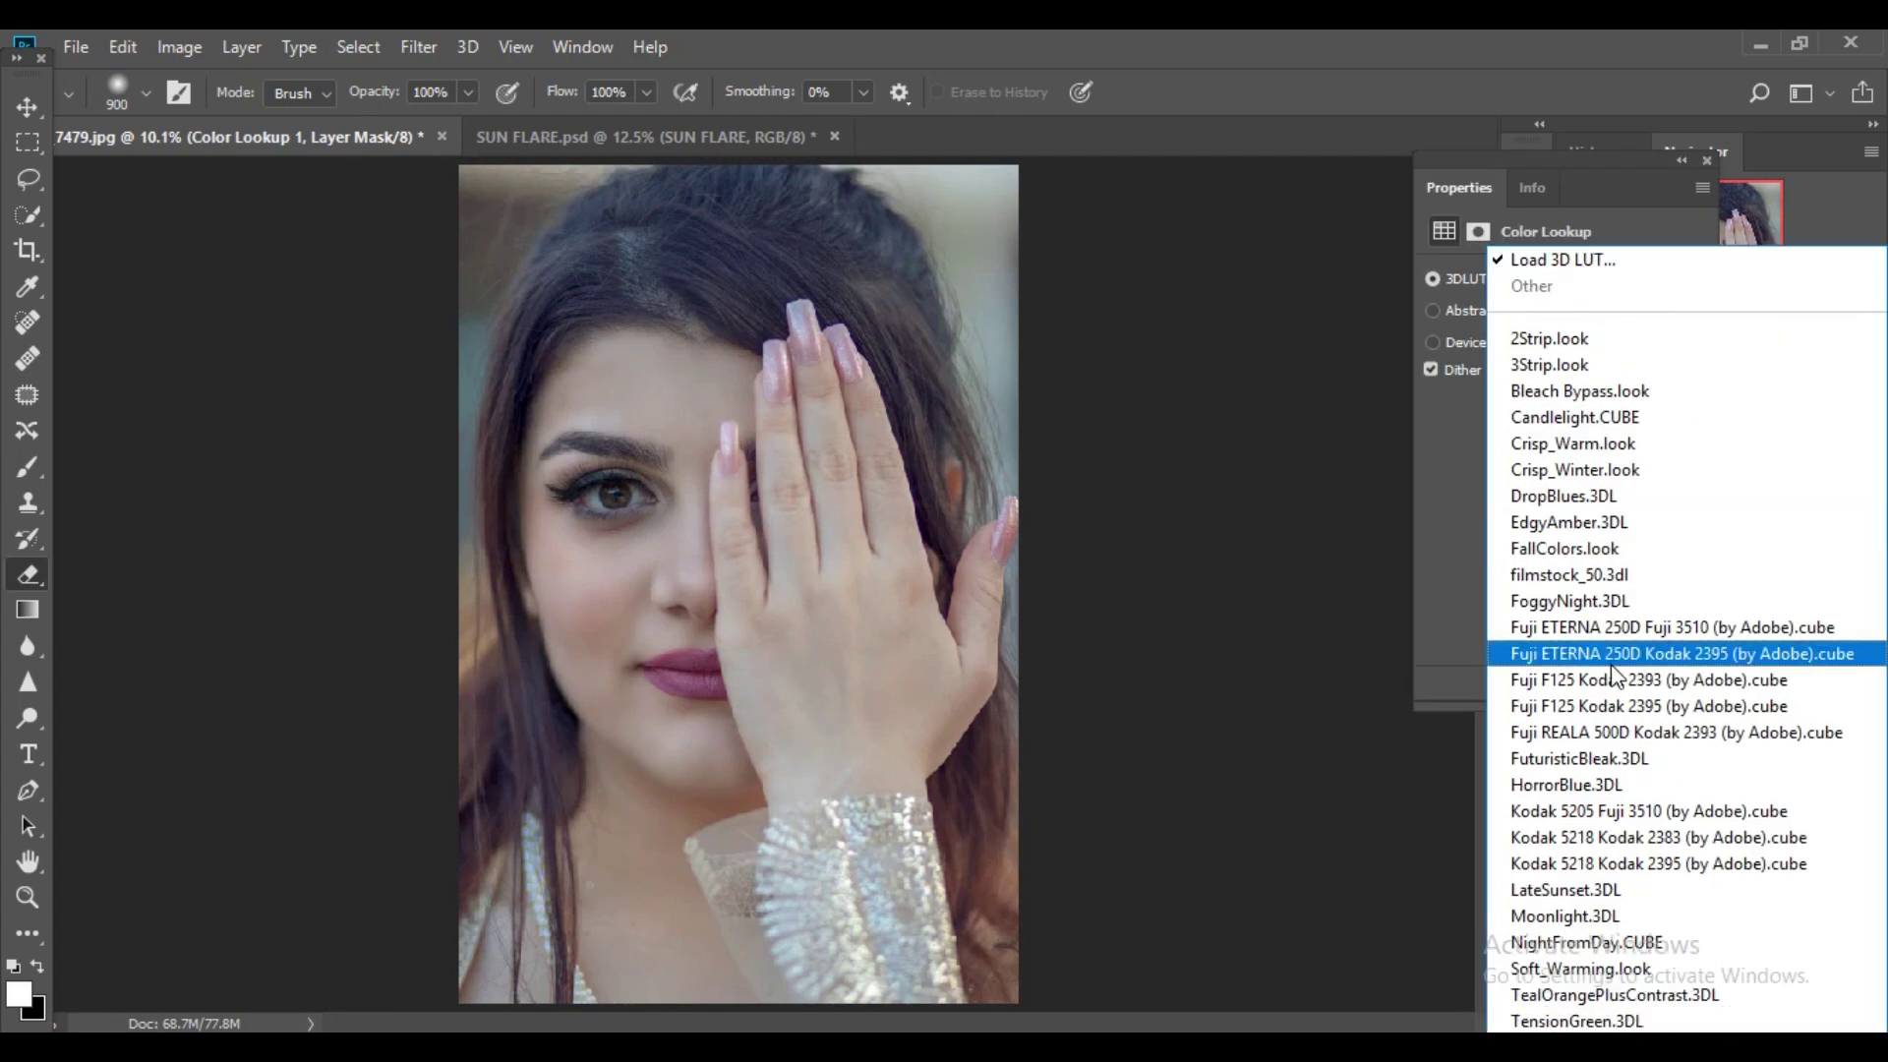
left_click(1608, 602)
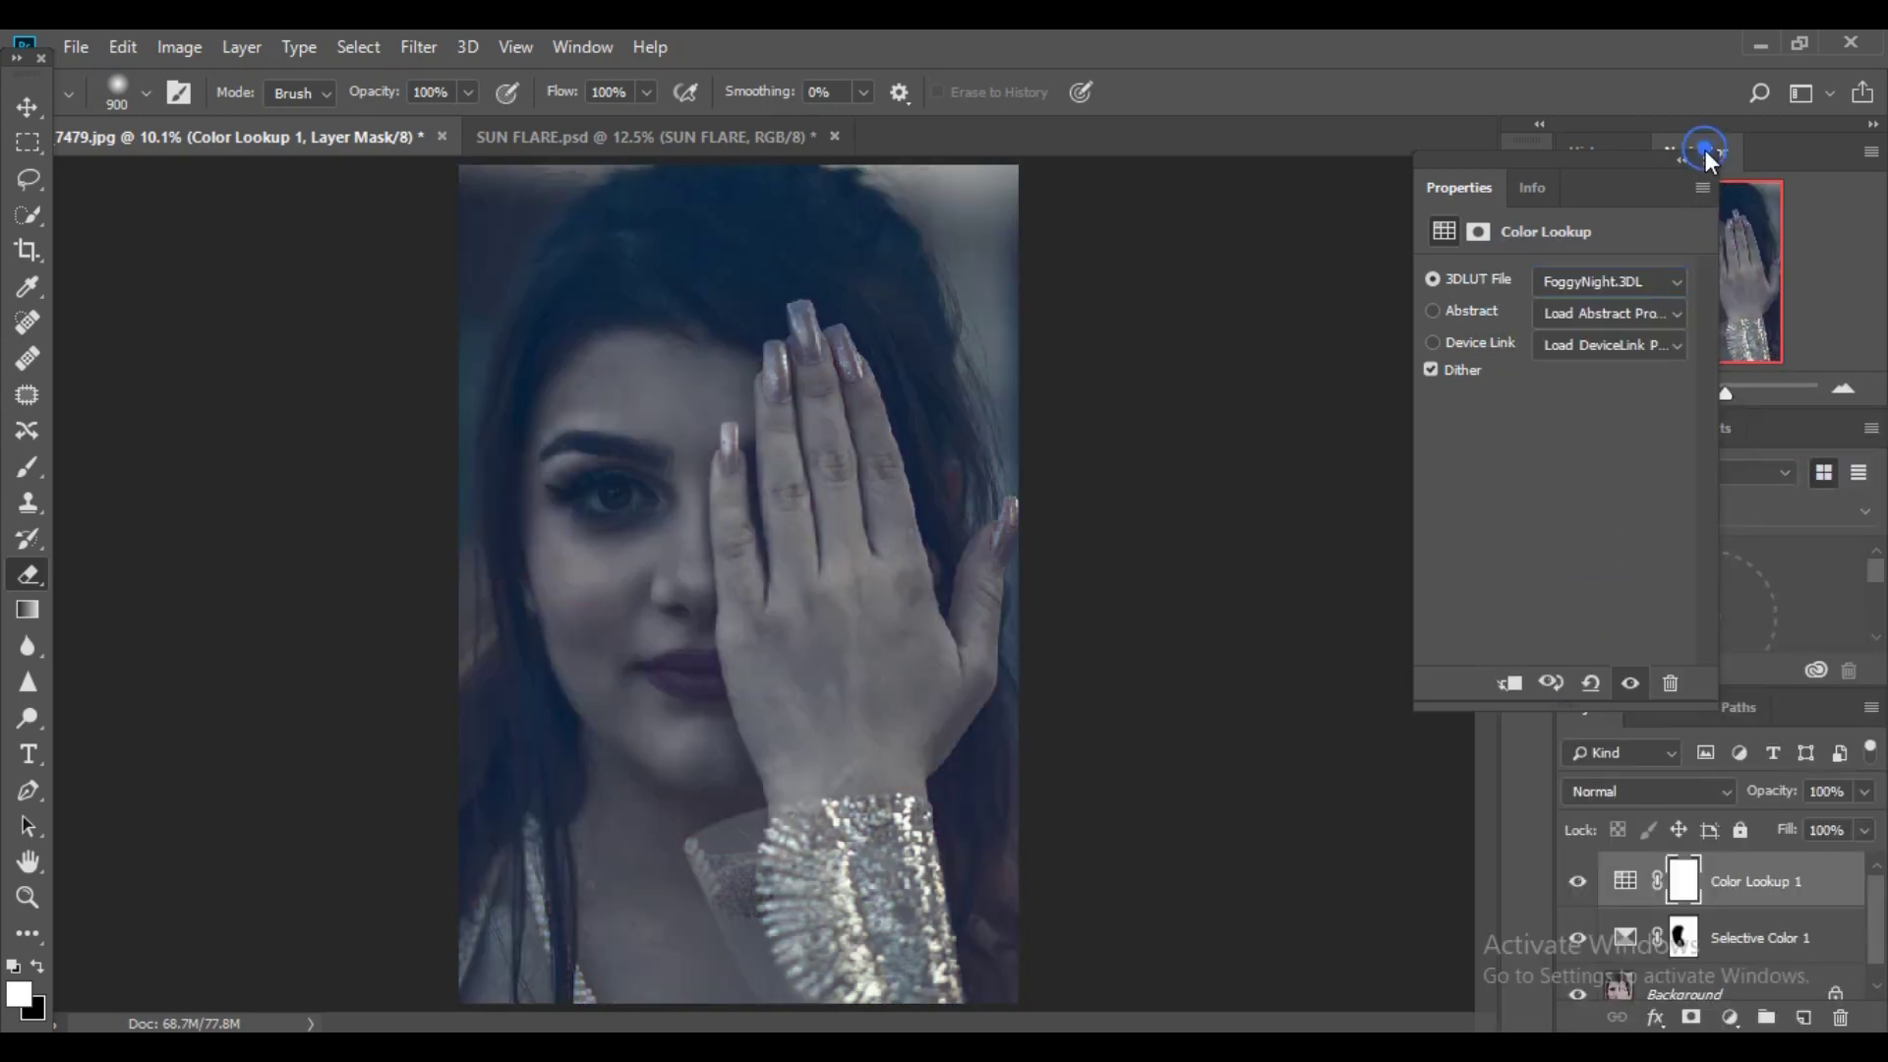
left_click(1707, 161)
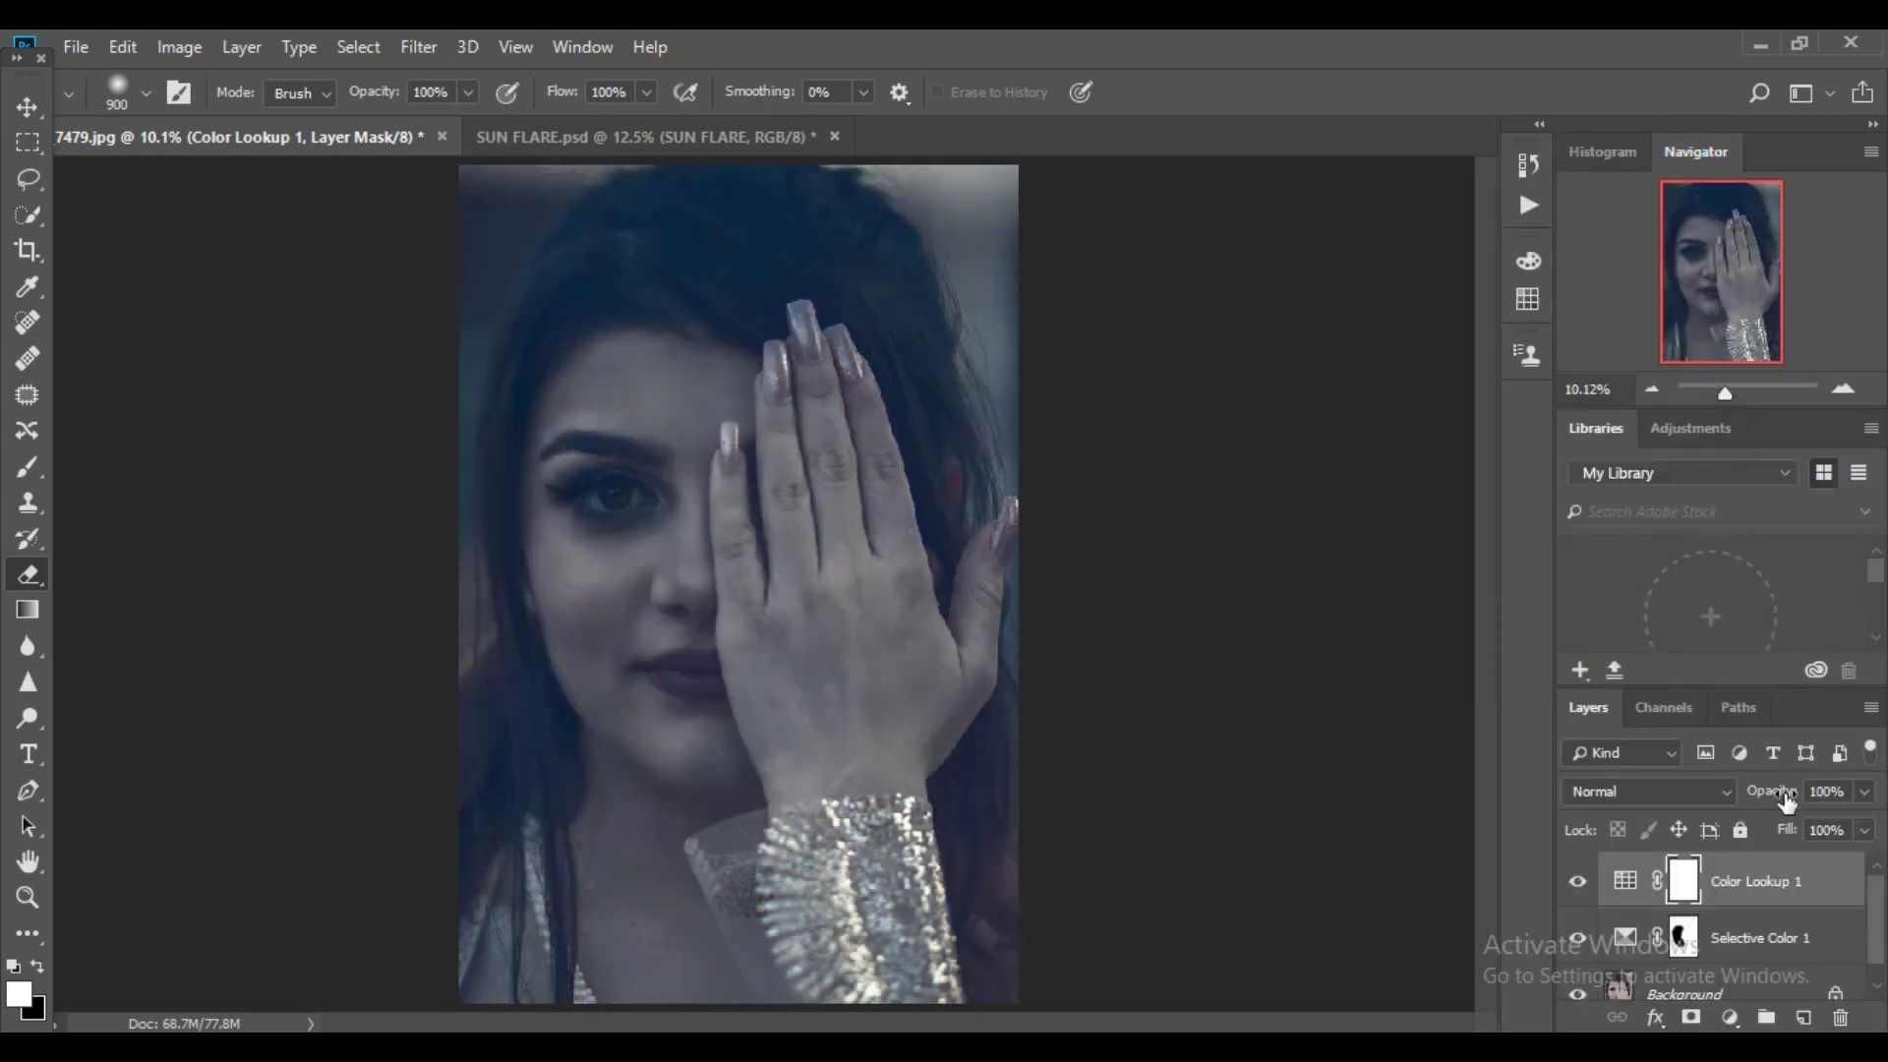
left_click_drag(1788, 802, 1673, 792)
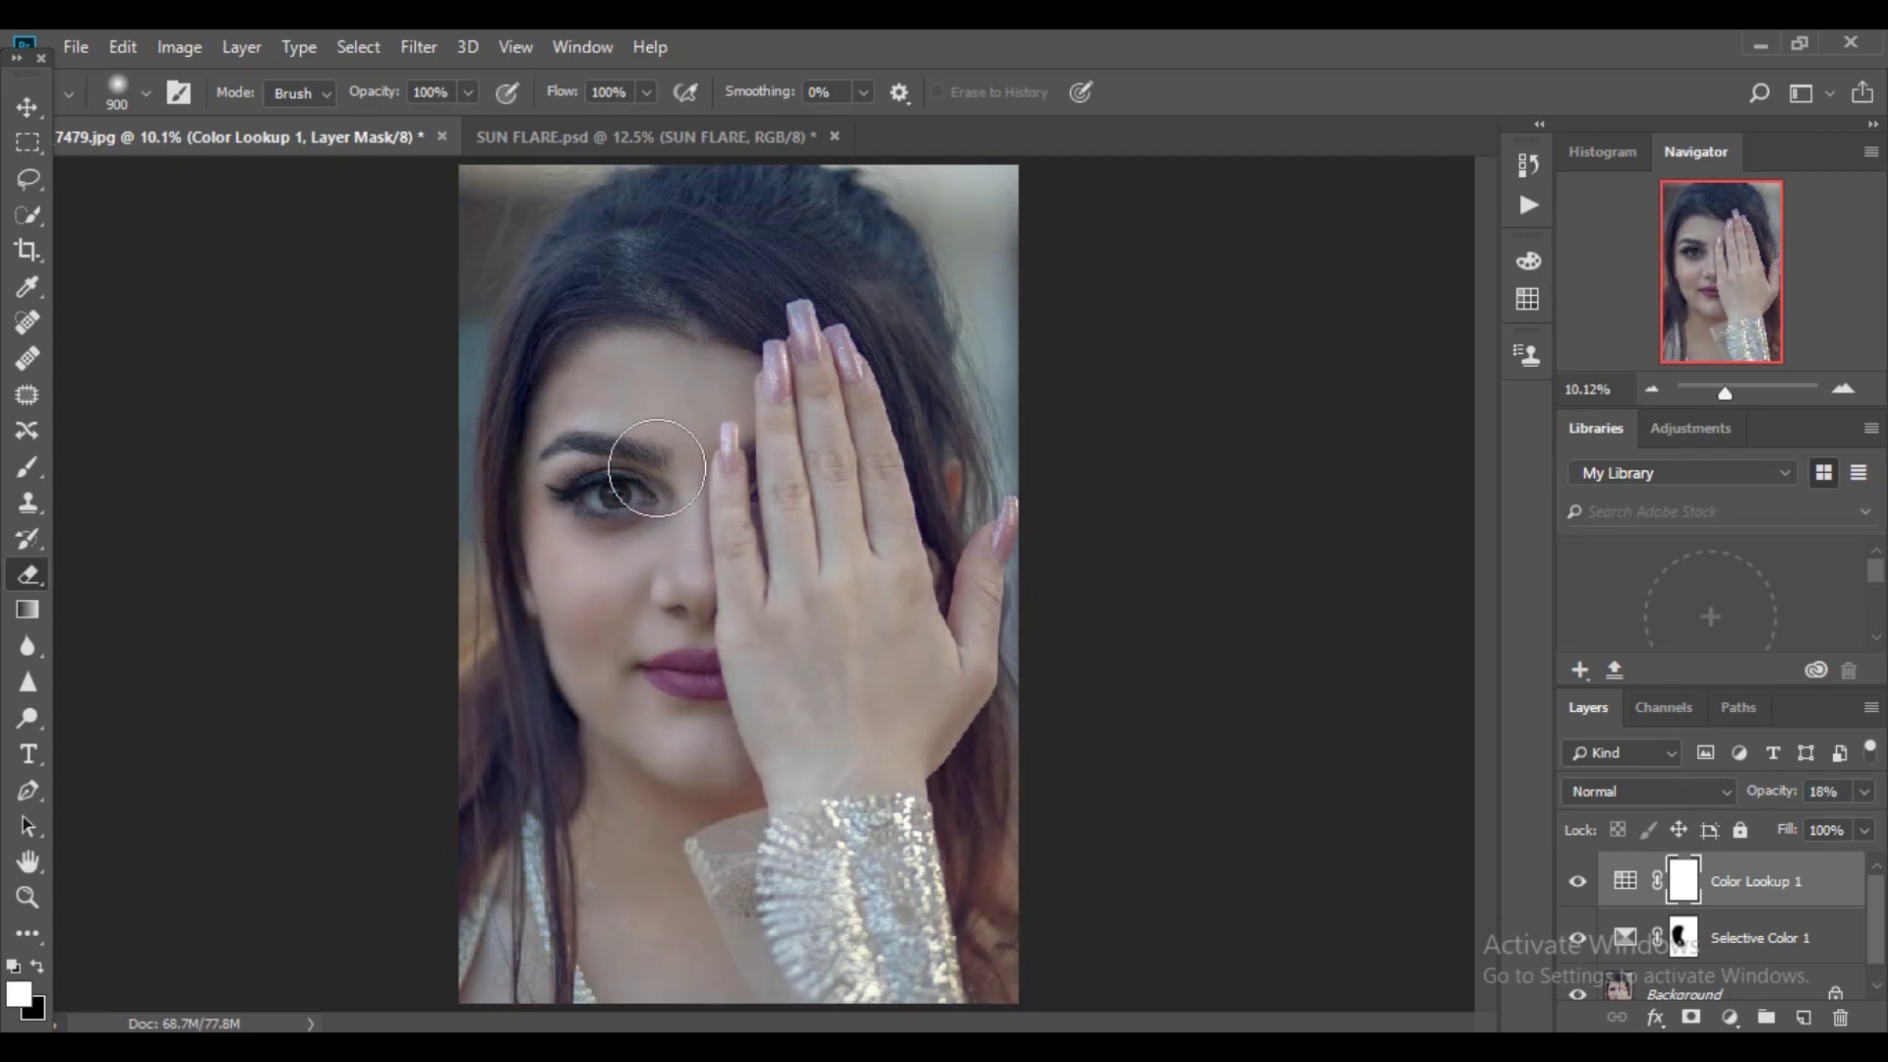
- With a 1400 px brush, mask the lookup off the eye and hand, then compare
key("bracketright")
key("bracketright")
key("bracketright")
left_click_drag(656, 468, 627, 450)
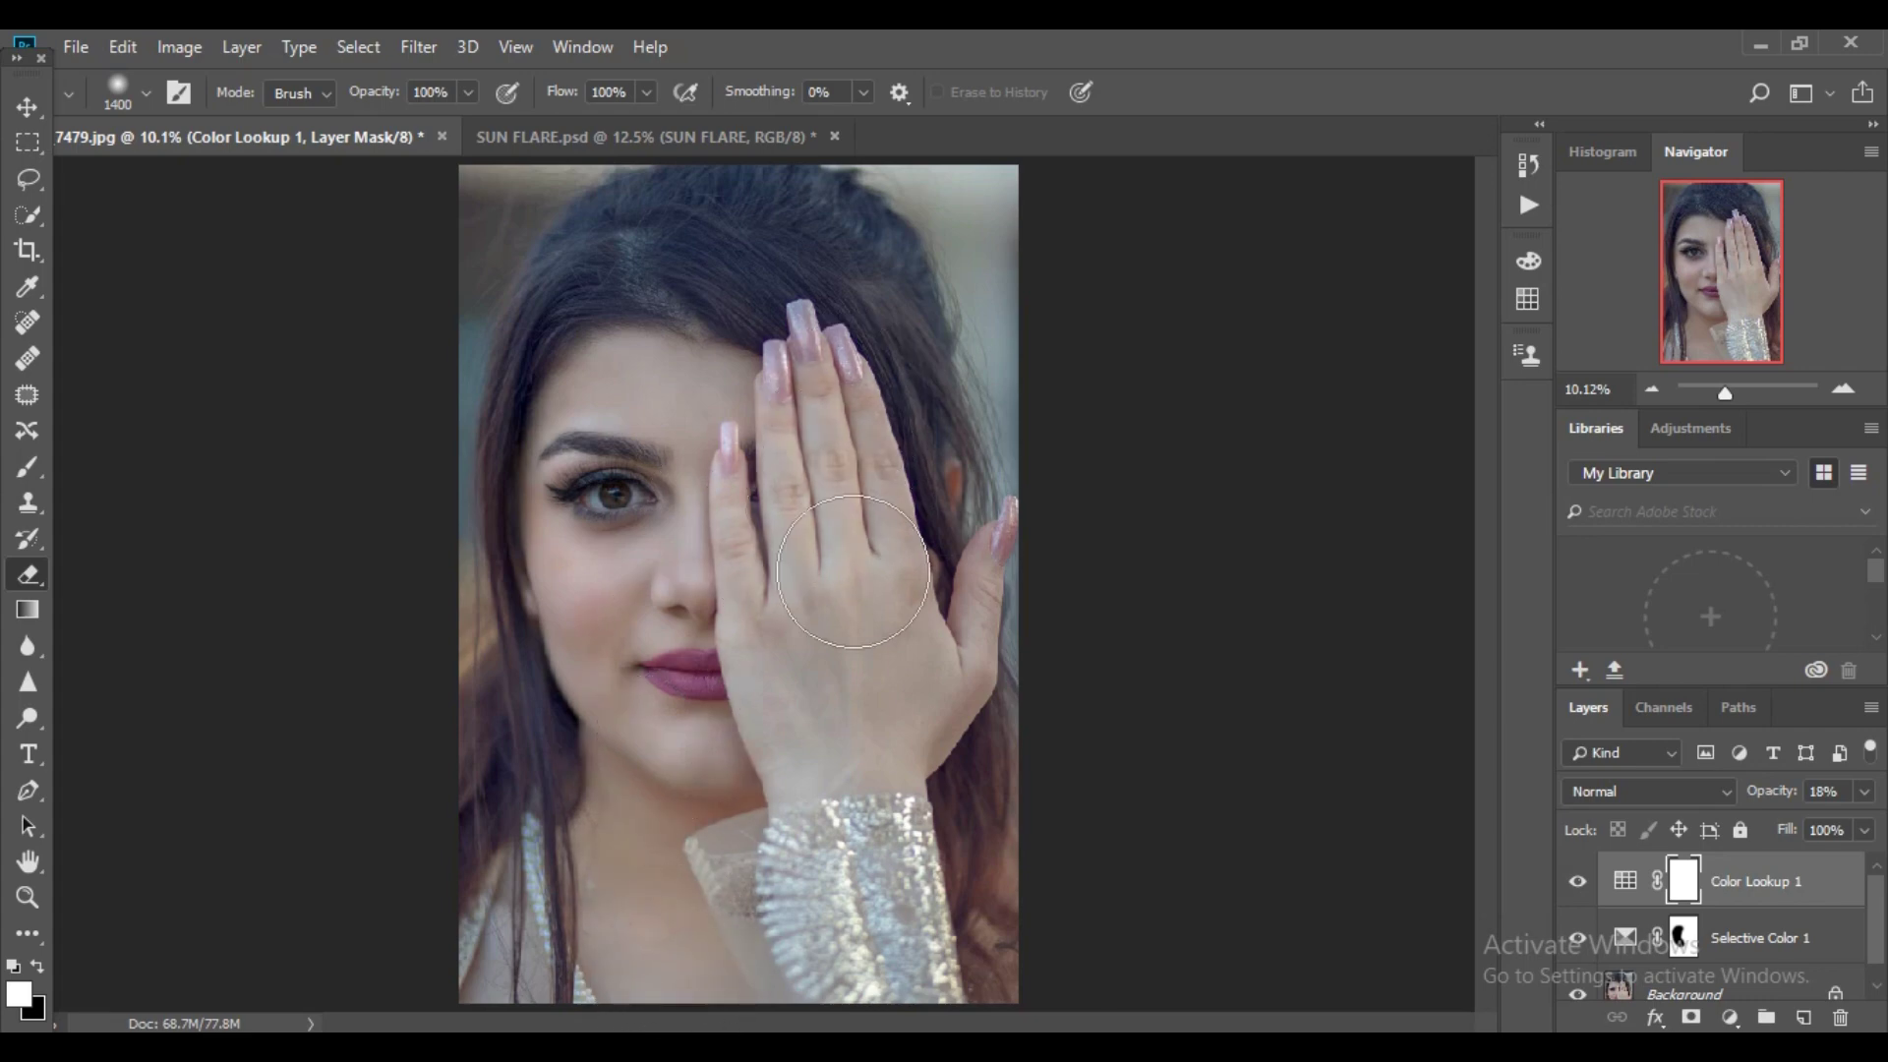
left_click_drag(738, 527, 615, 504)
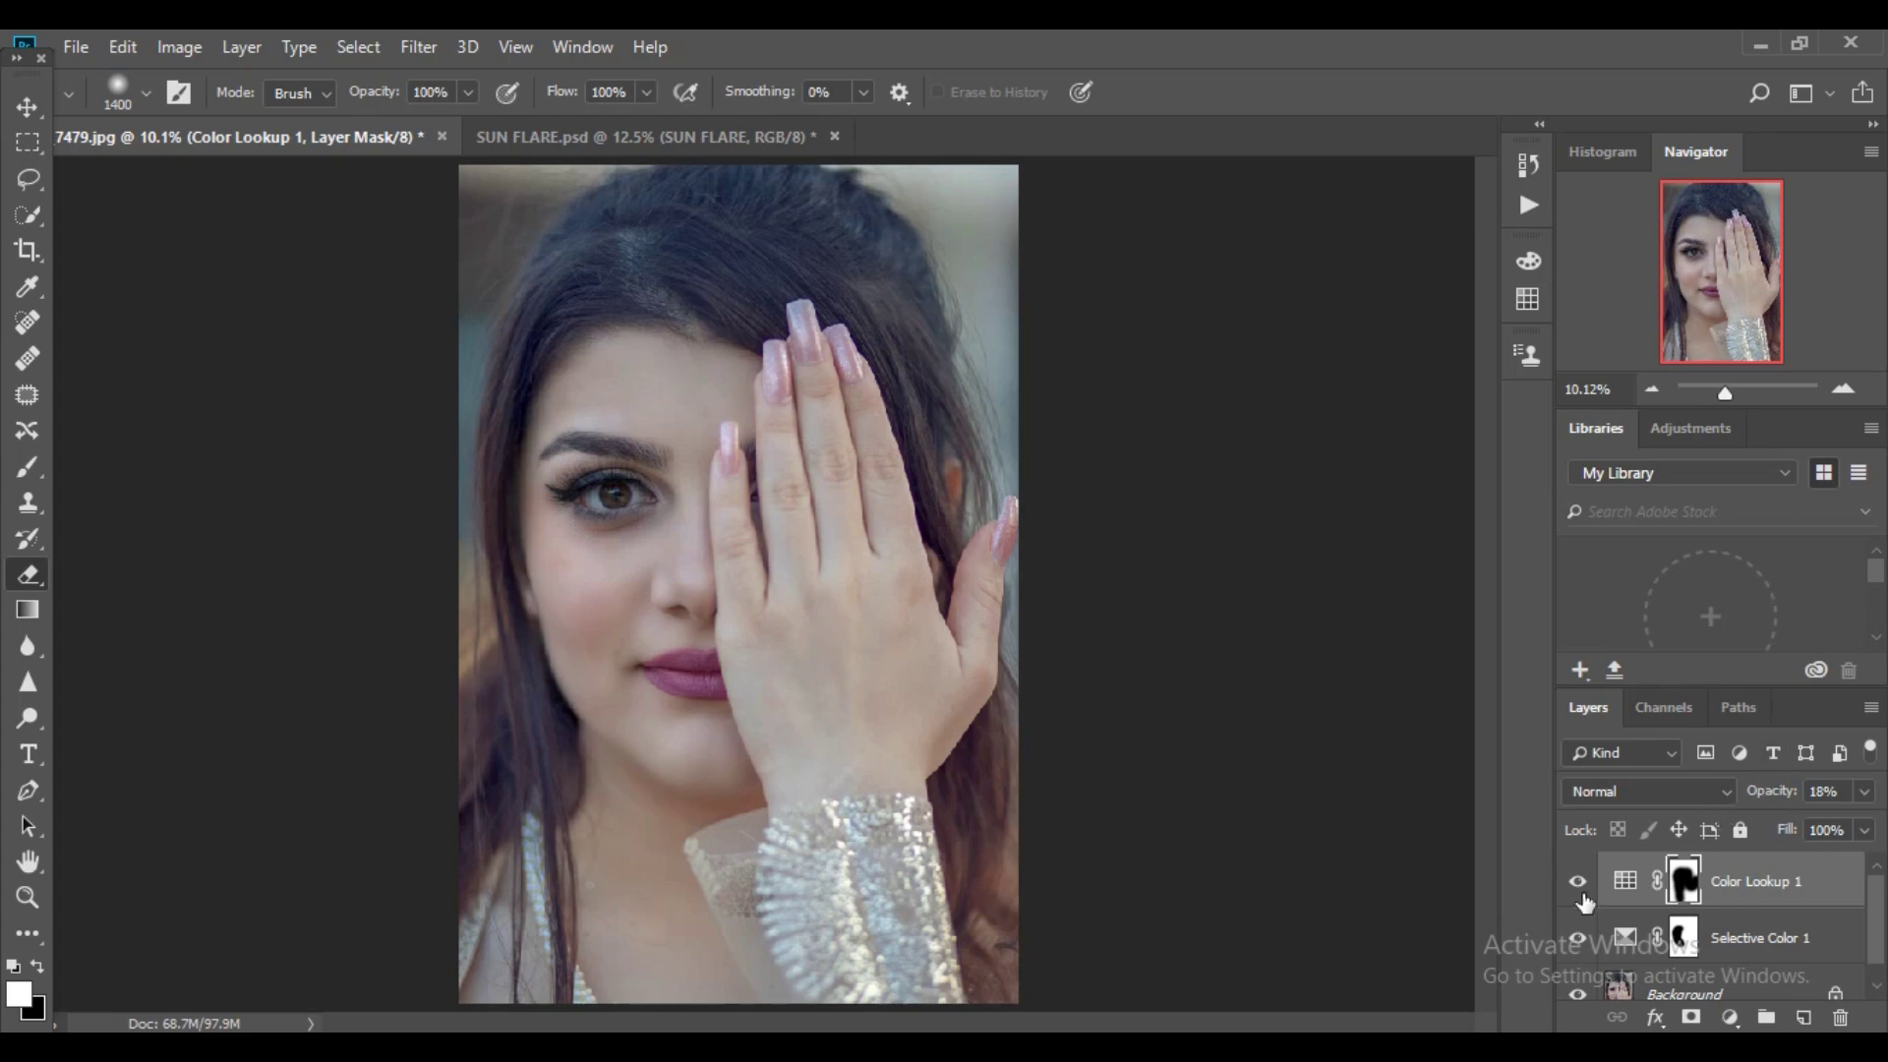
left_click(1577, 881)
- Drag the SUN FLARE group from SUN FLARE.psd into the portrait, zoom out to 4%, and start Free Transform
left_click(499, 146)
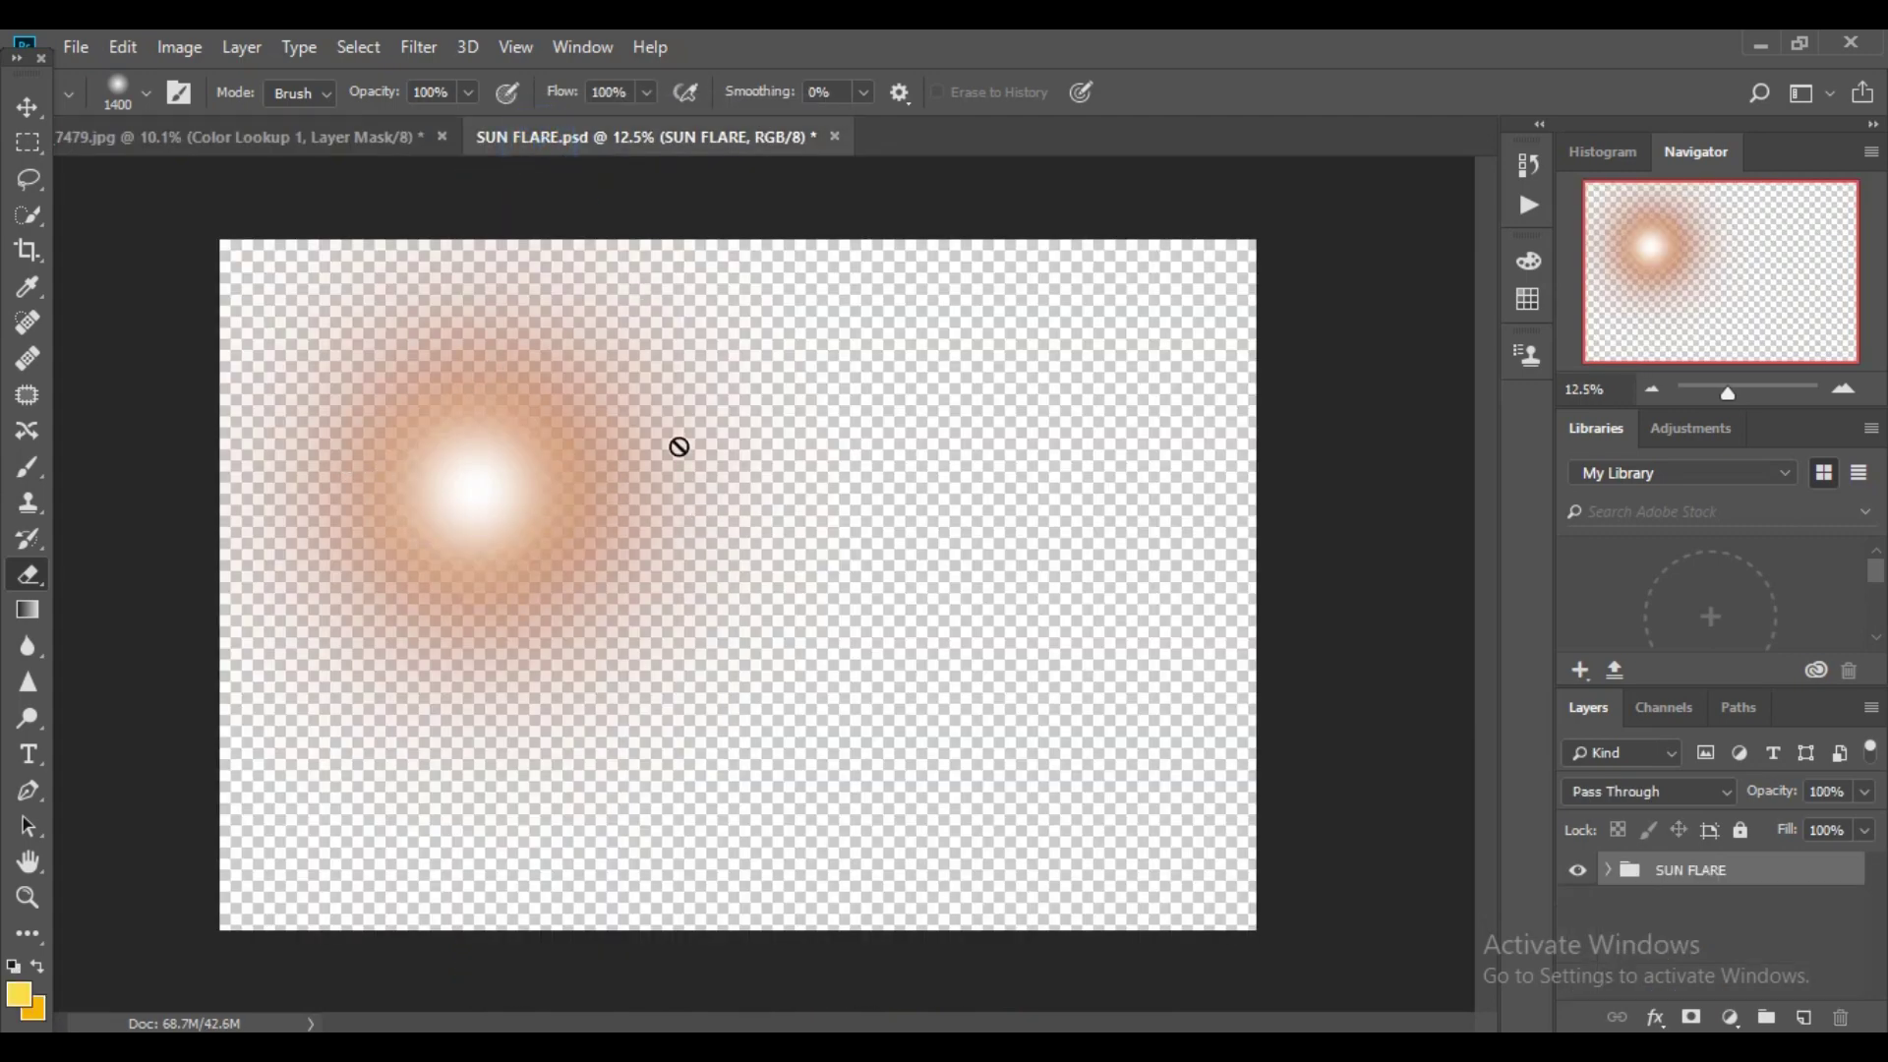
mouse_move(1656, 870)
left_mouse_down()
mouse_move(285, 148)
mouse_move(458, 504)
mouse_move(1029, 583)
mouse_move(927, 445)
left_mouse_up()
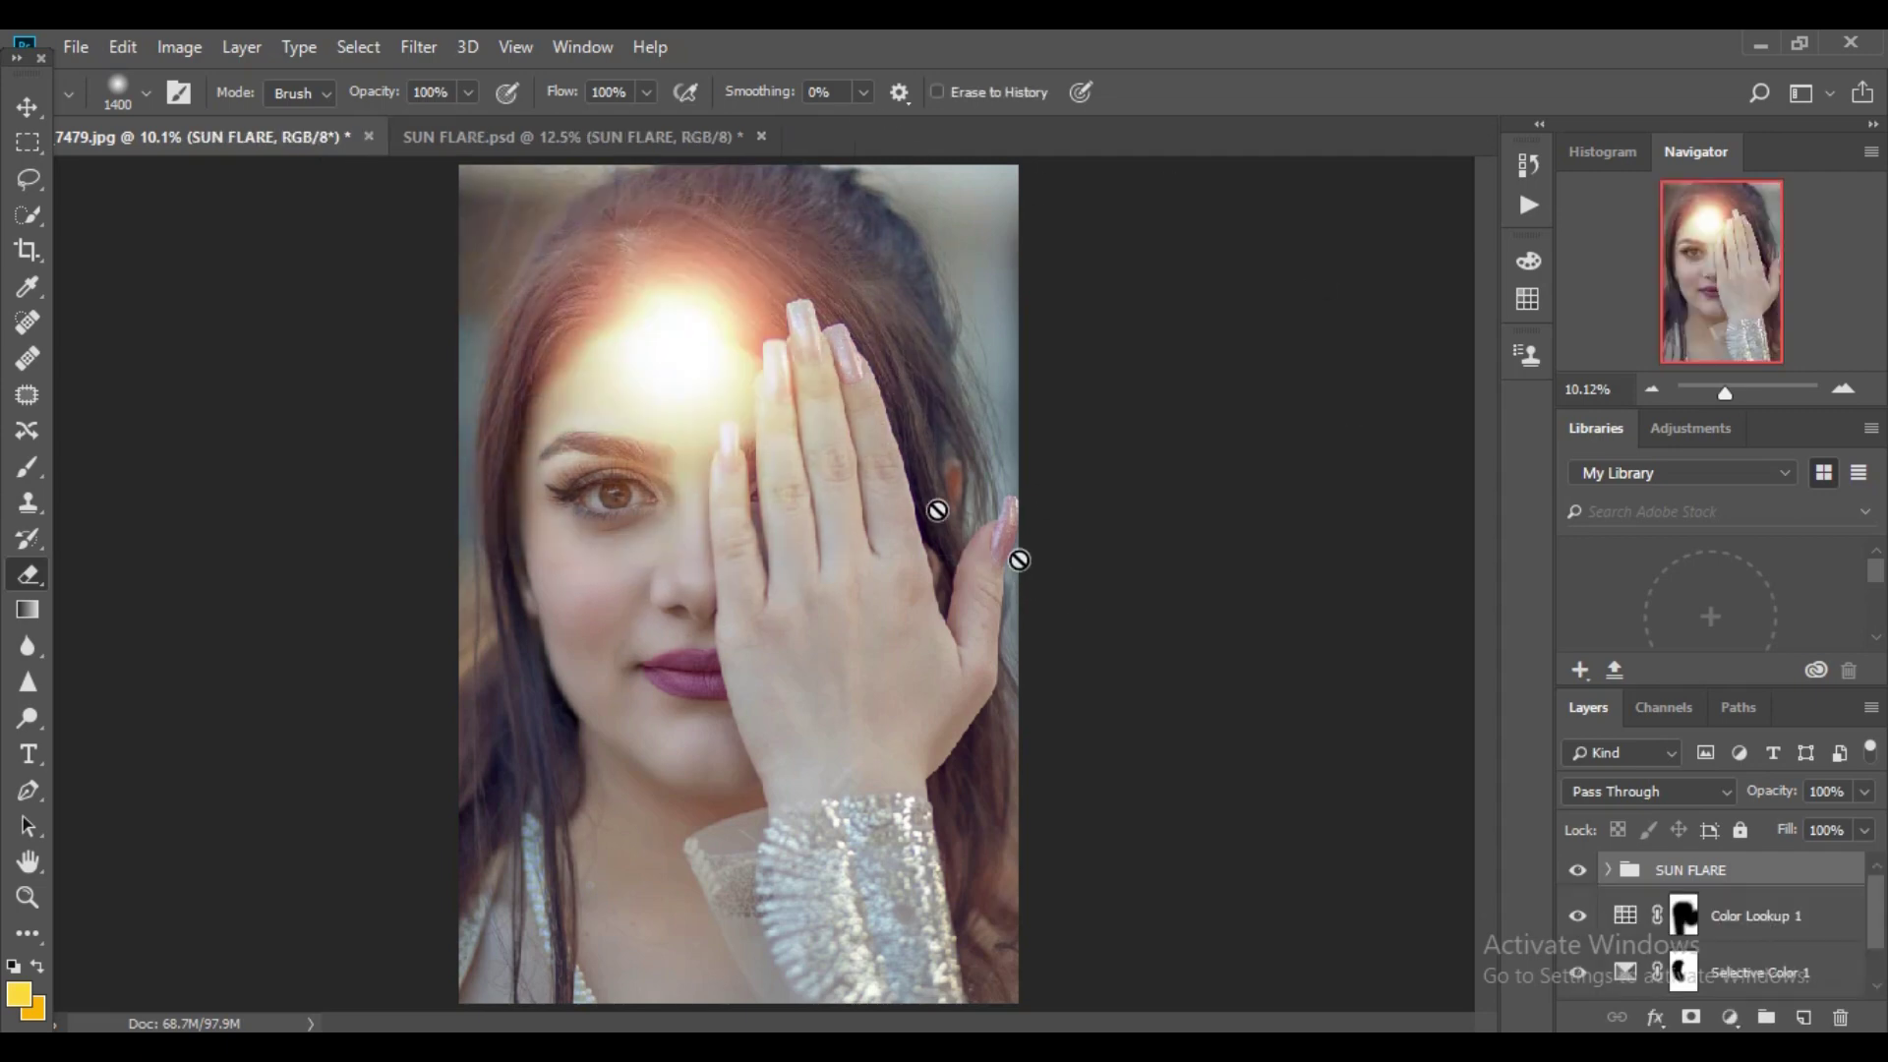
key("ctrl+minus")
key("ctrl+minus")
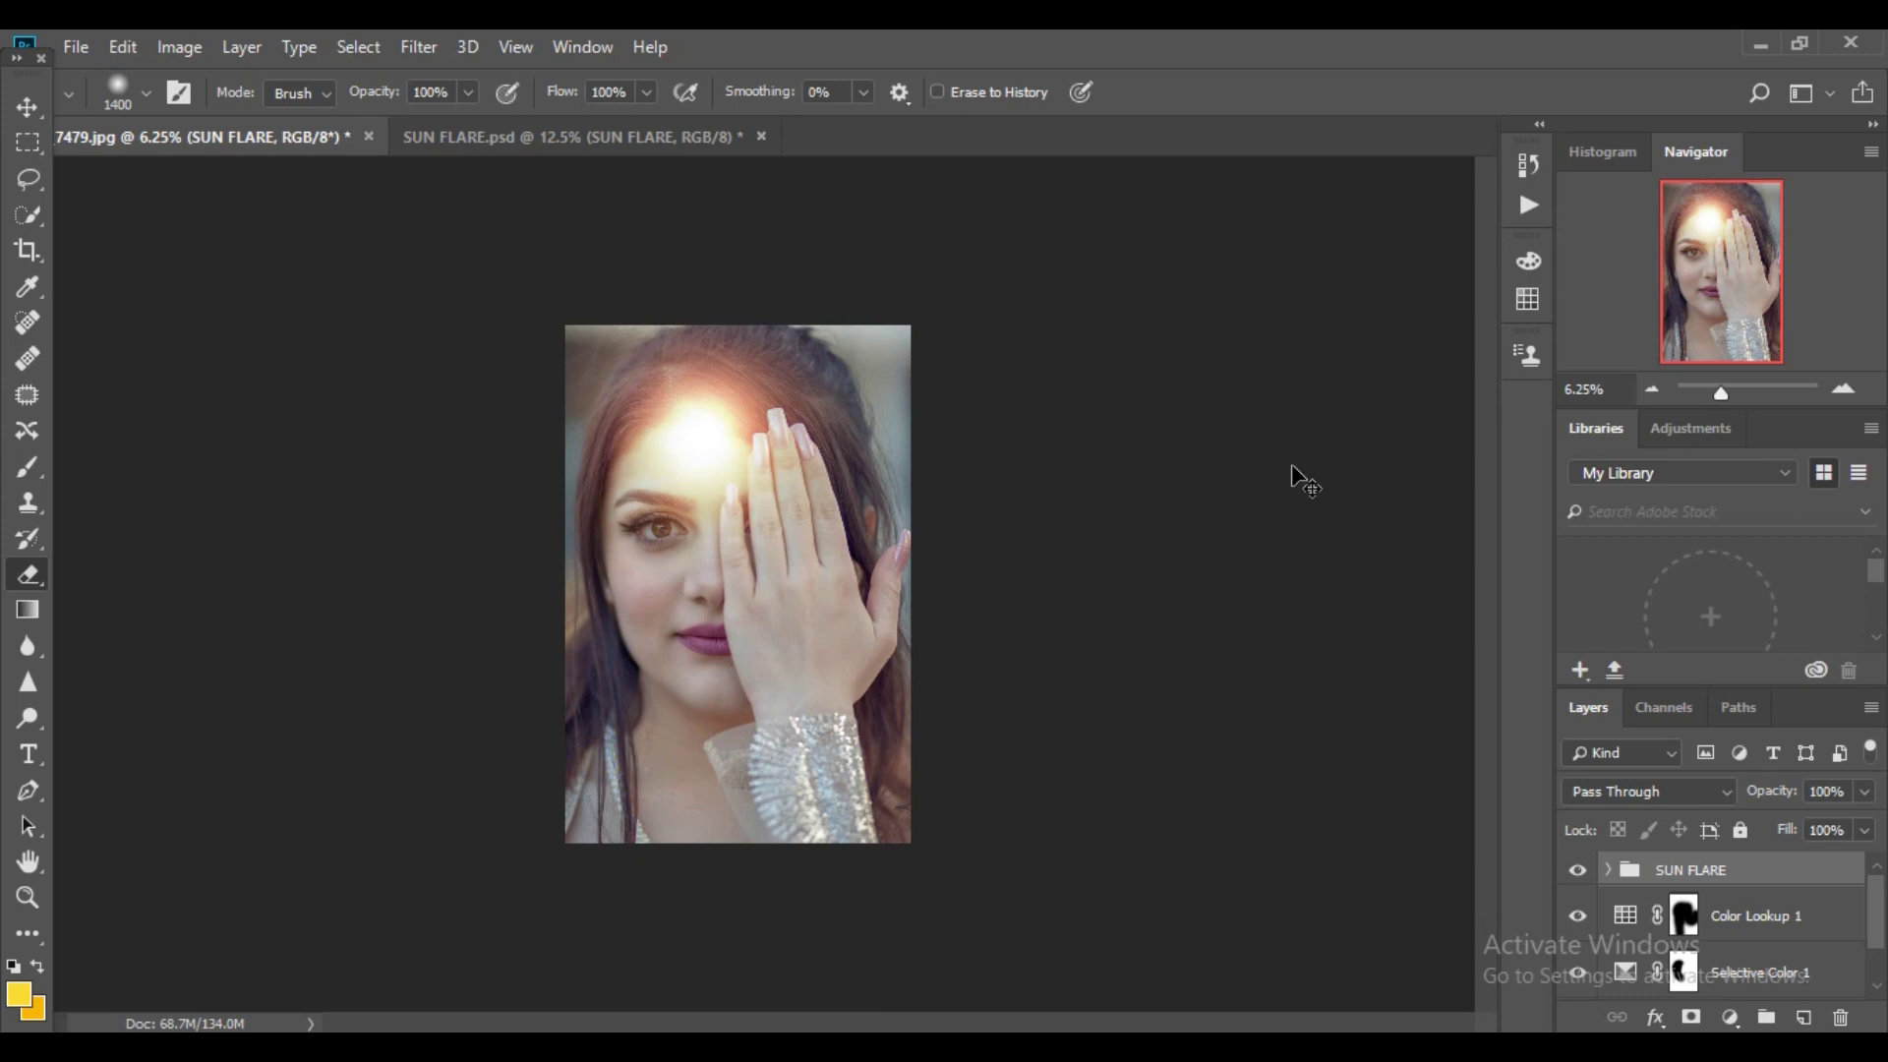
key("ctrl+minus")
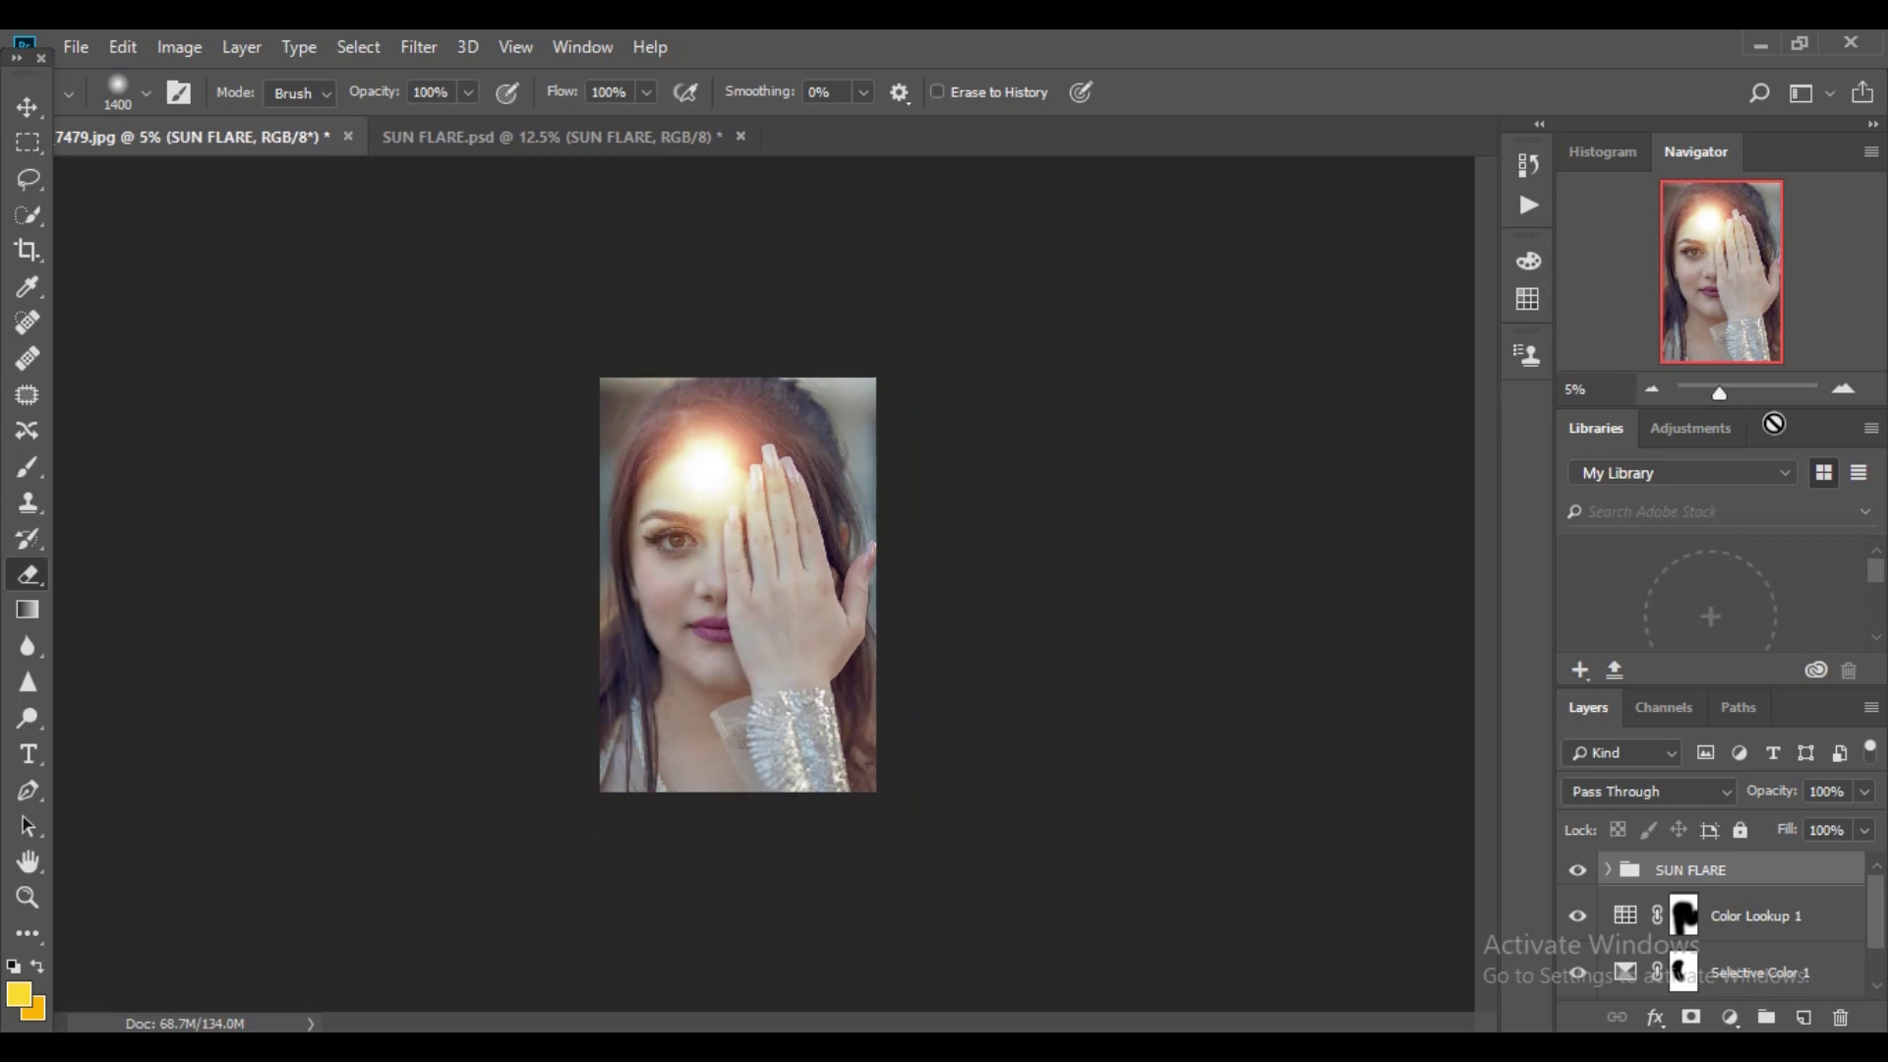
left_click(1652, 389)
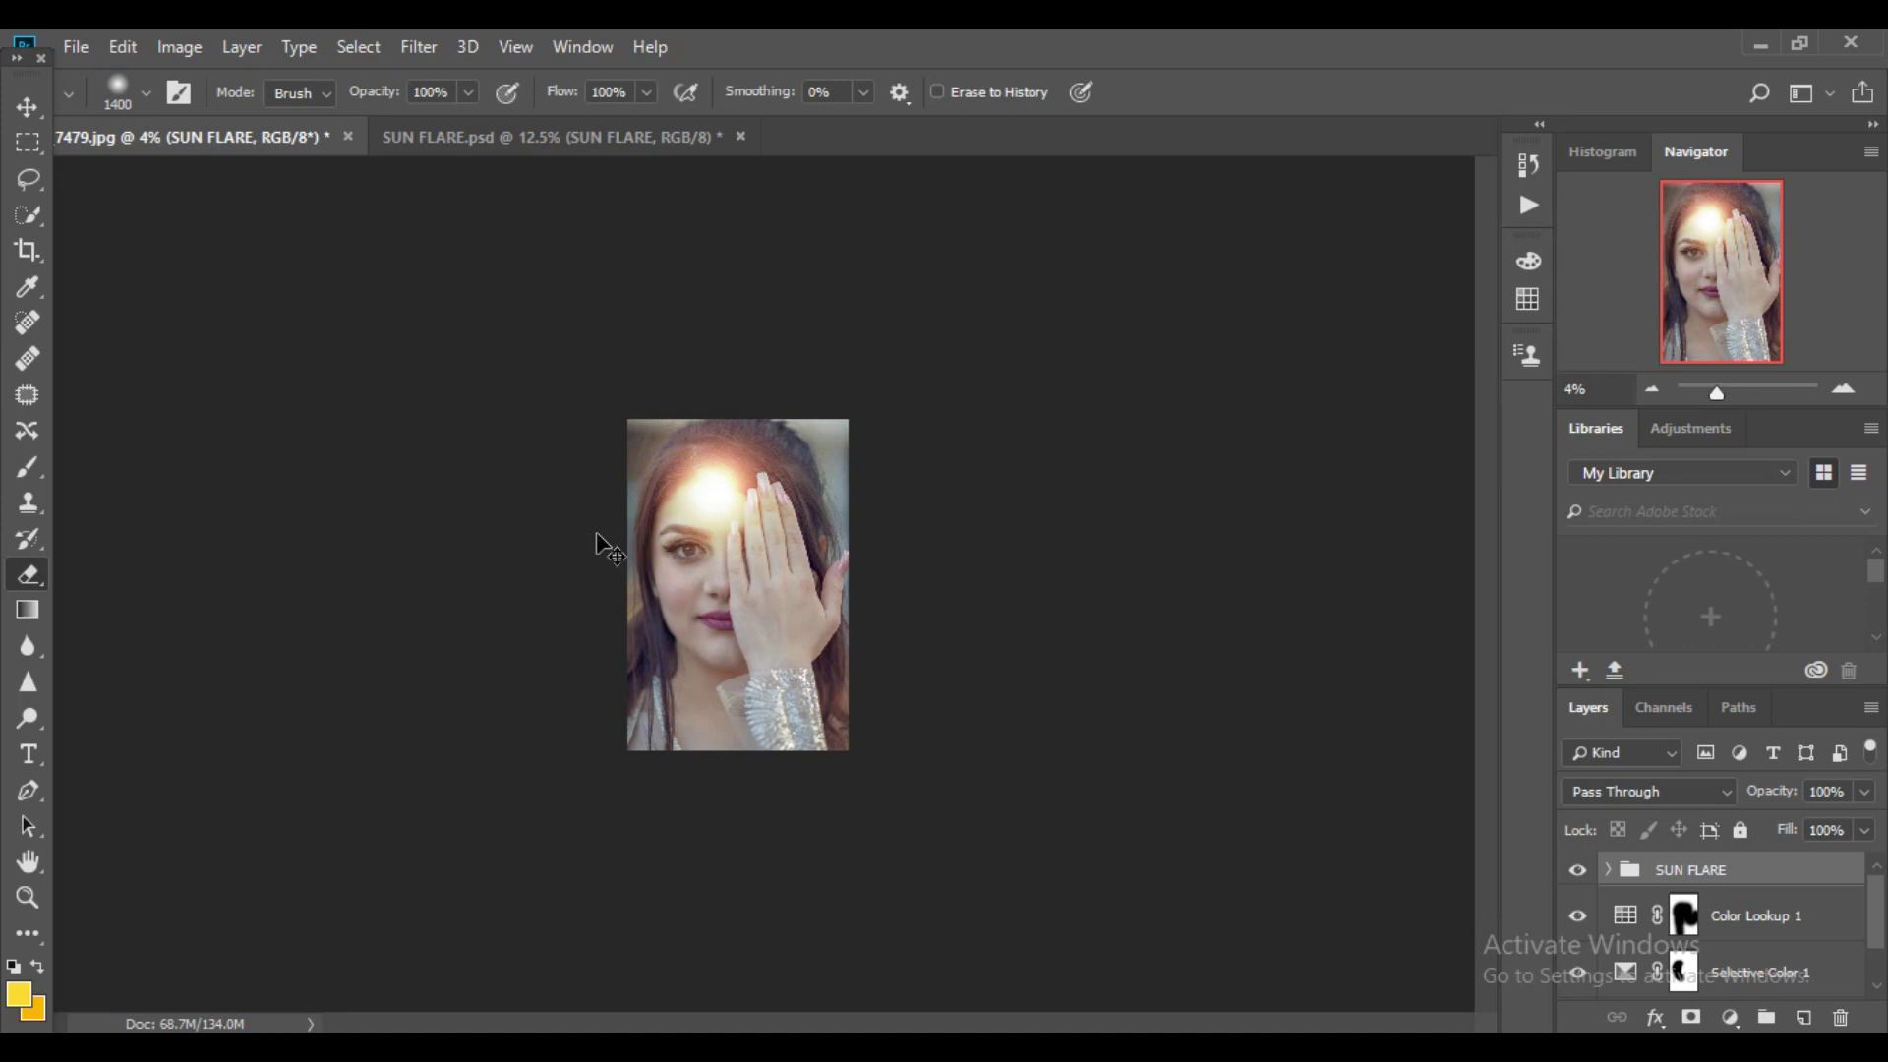
key("ctrl+t")
- Enlarge the sun flare, move its glow to the top-right corner, commit, and fit the image on screen
mouse_move(672, 572)
left_mouse_down()
mouse_move(865, 462)
mouse_move(856, 445)
left_mouse_up()
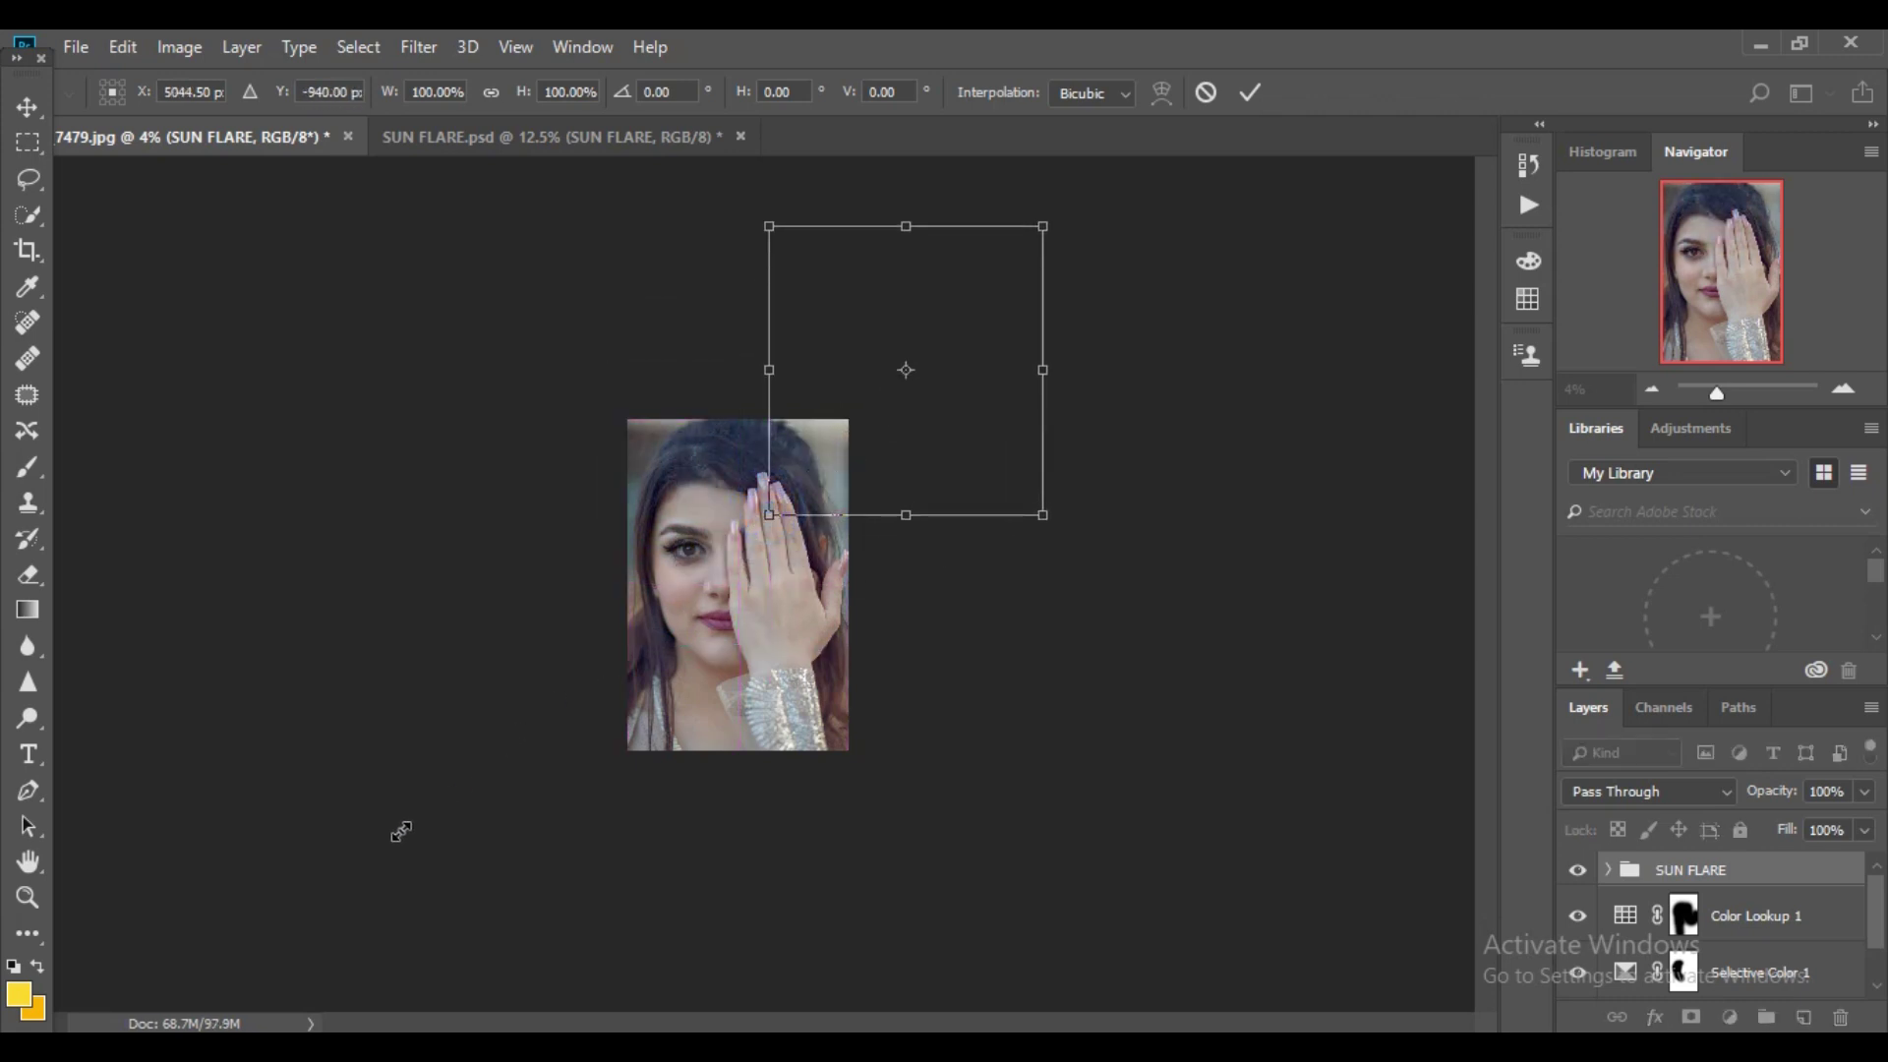
left_click_drag(541, 721, 585, 745)
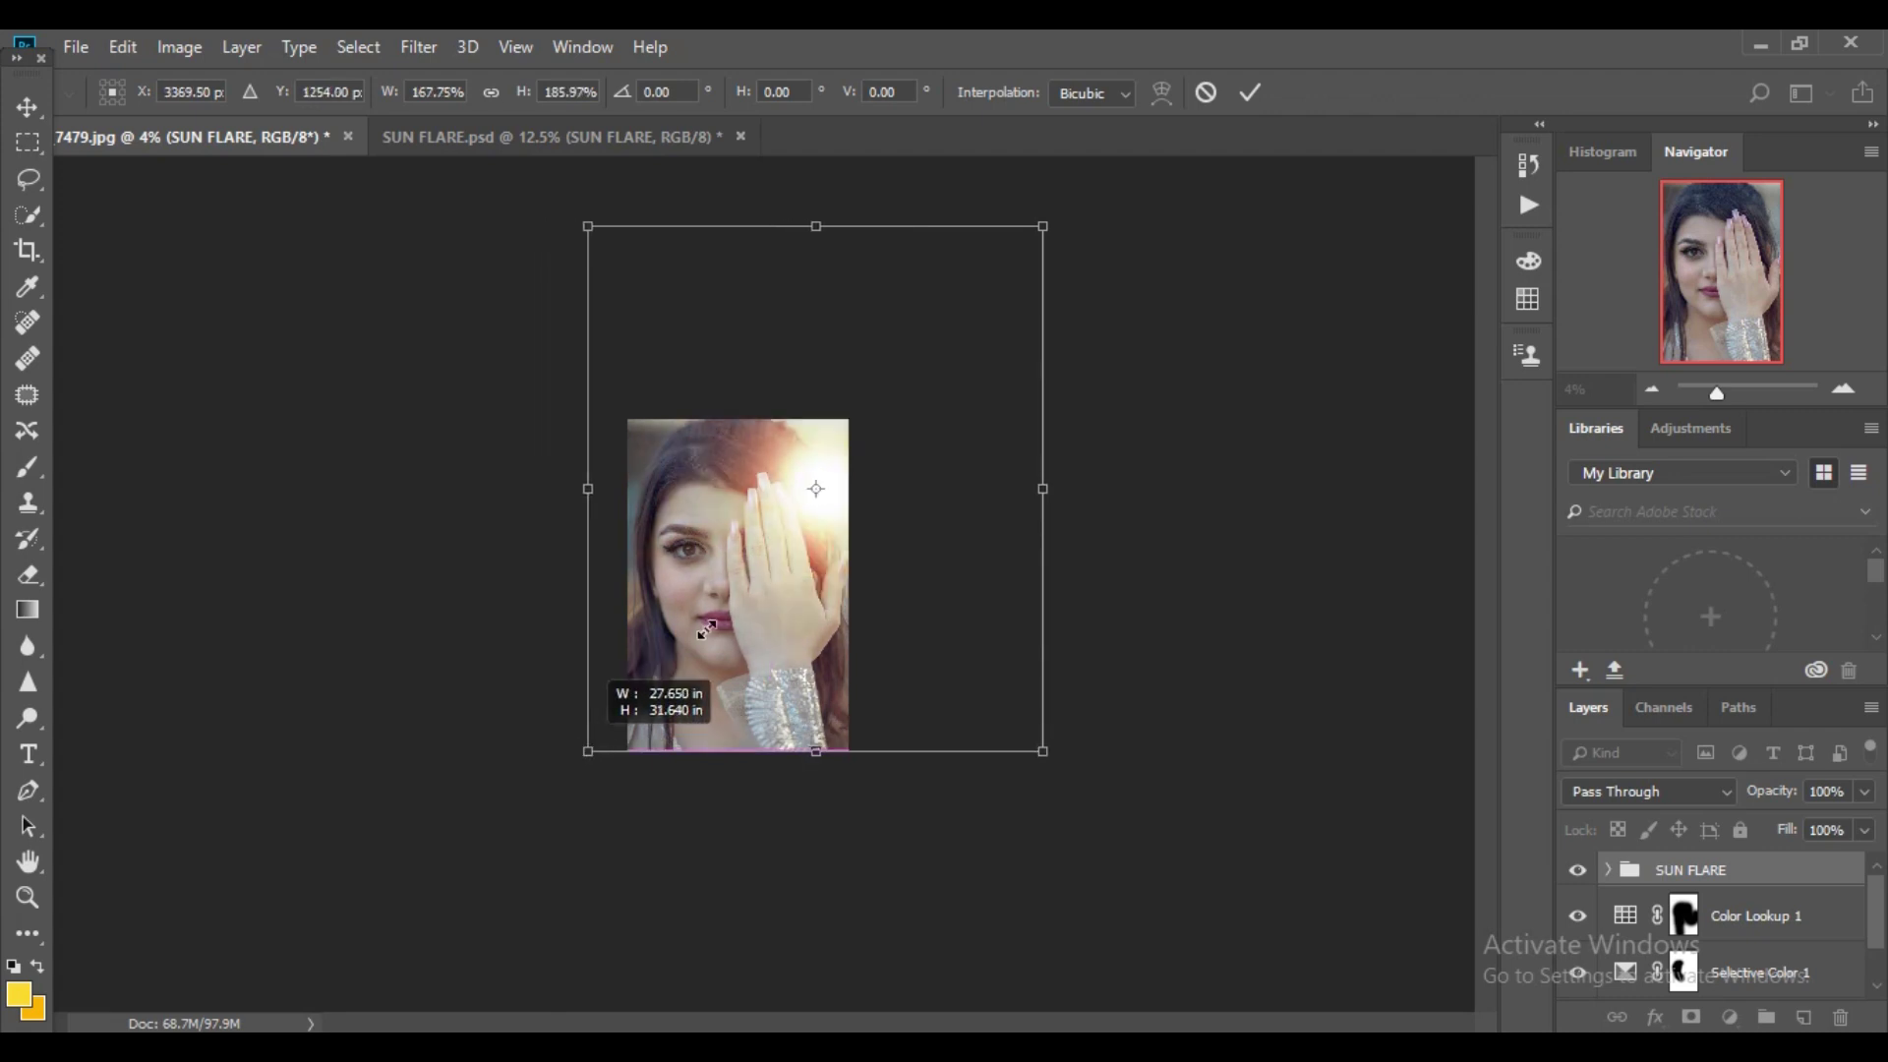
mouse_move(731, 560)
left_mouse_down()
mouse_move(794, 476)
mouse_move(655, 547)
mouse_move(782, 469)
left_mouse_up()
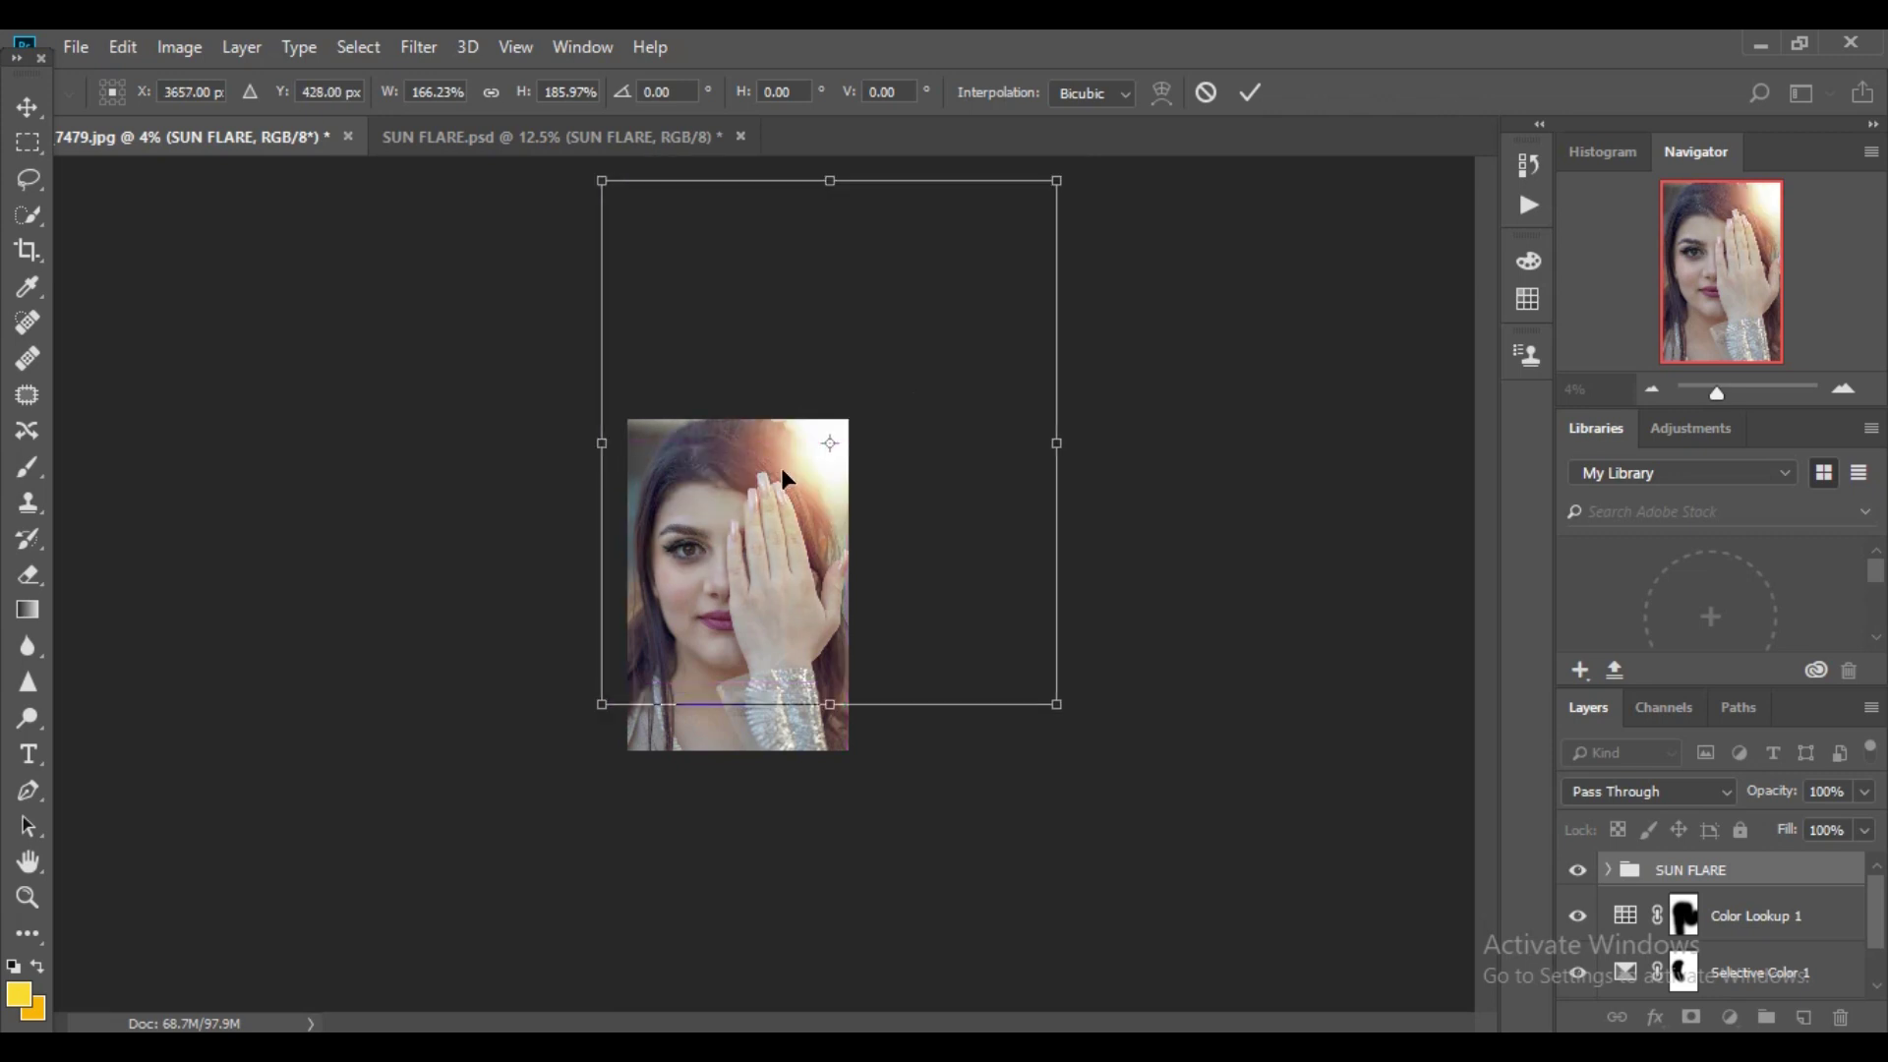
key("e")
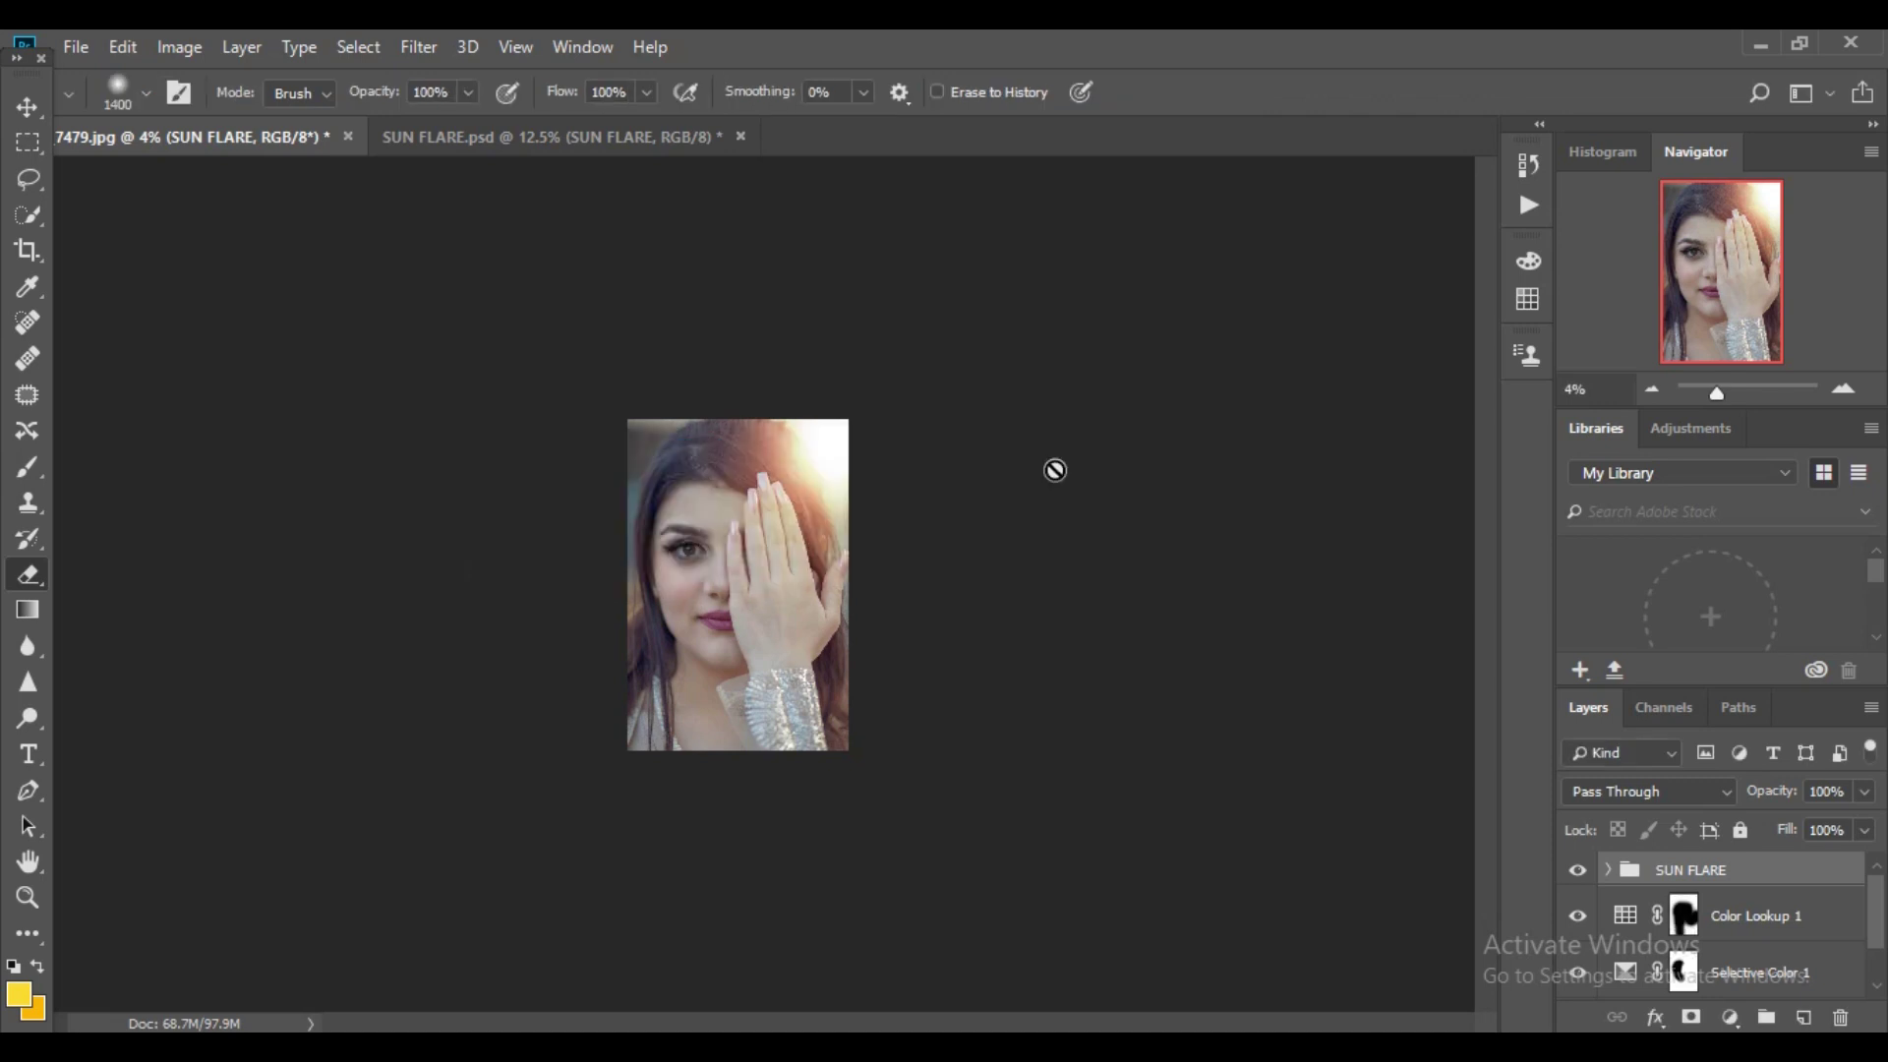
key("ctrl+0")
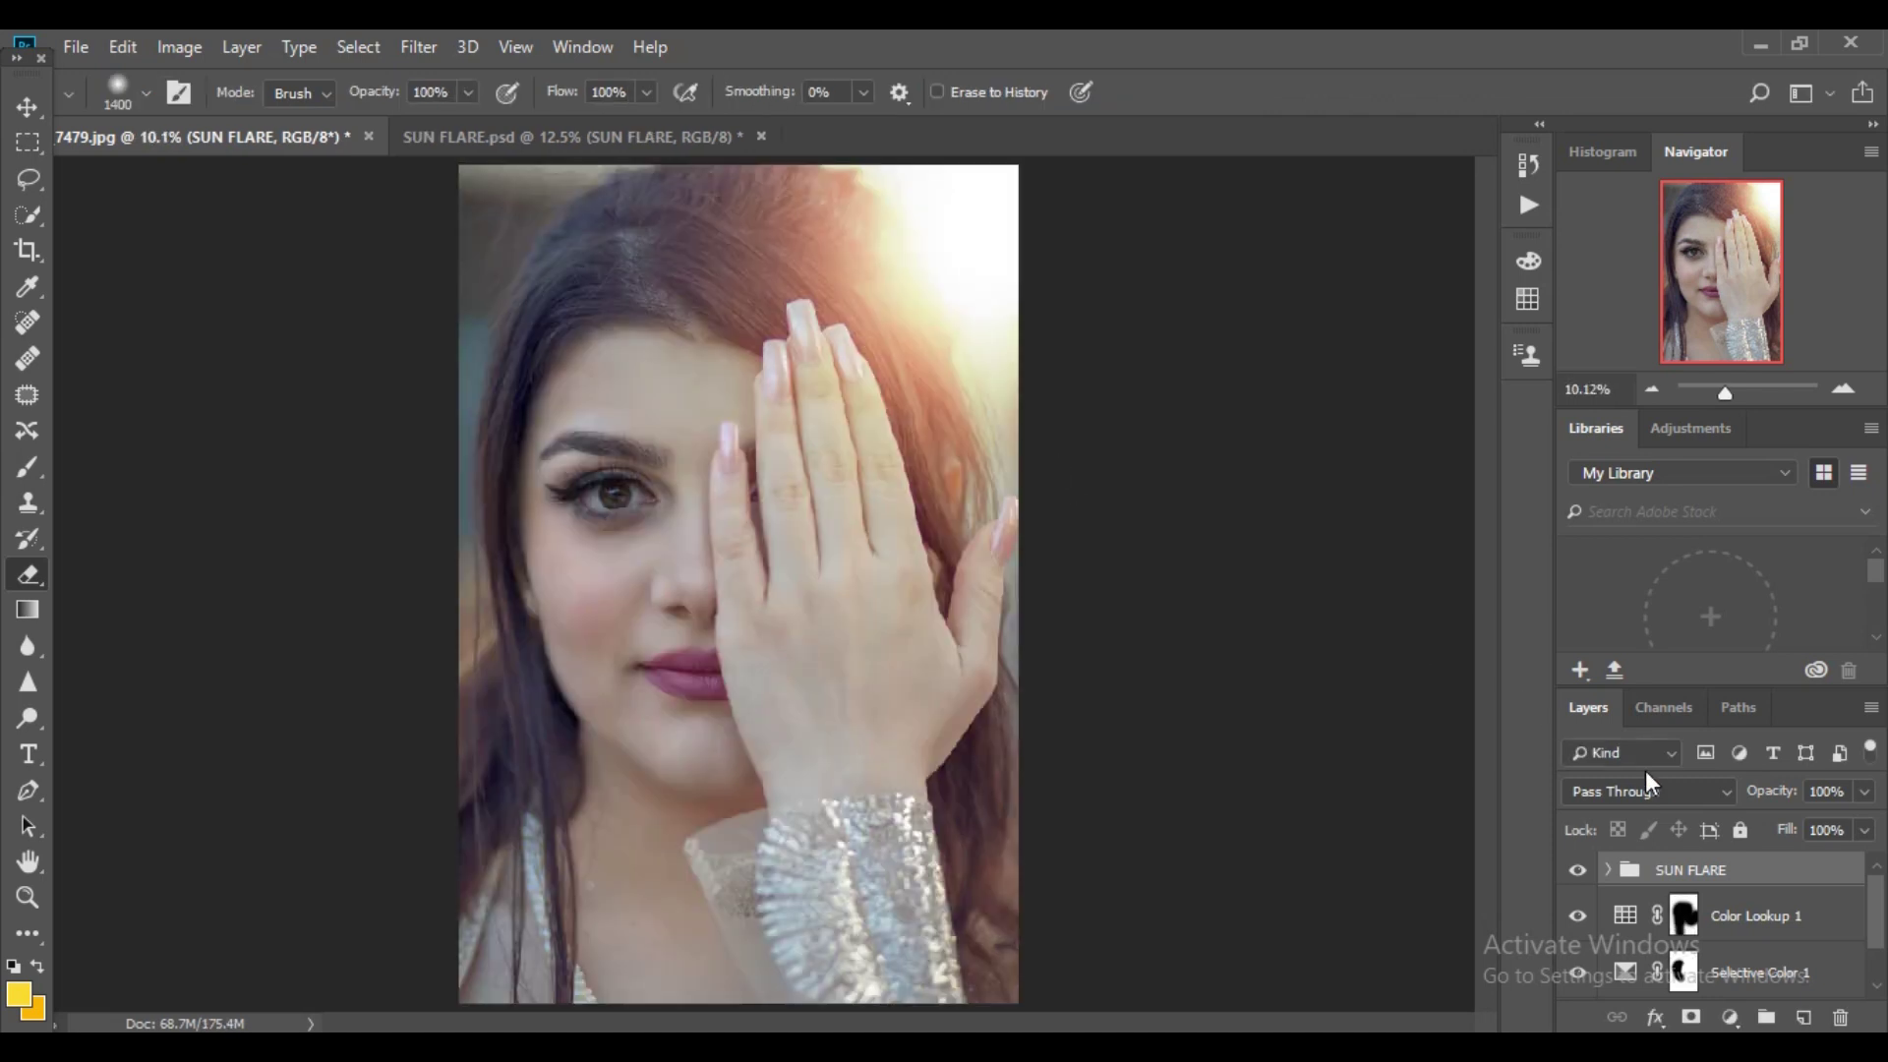
- Set the SUN FLARE group's blend mode to Screen and toggle its visibility to compare
left_click(1642, 795)
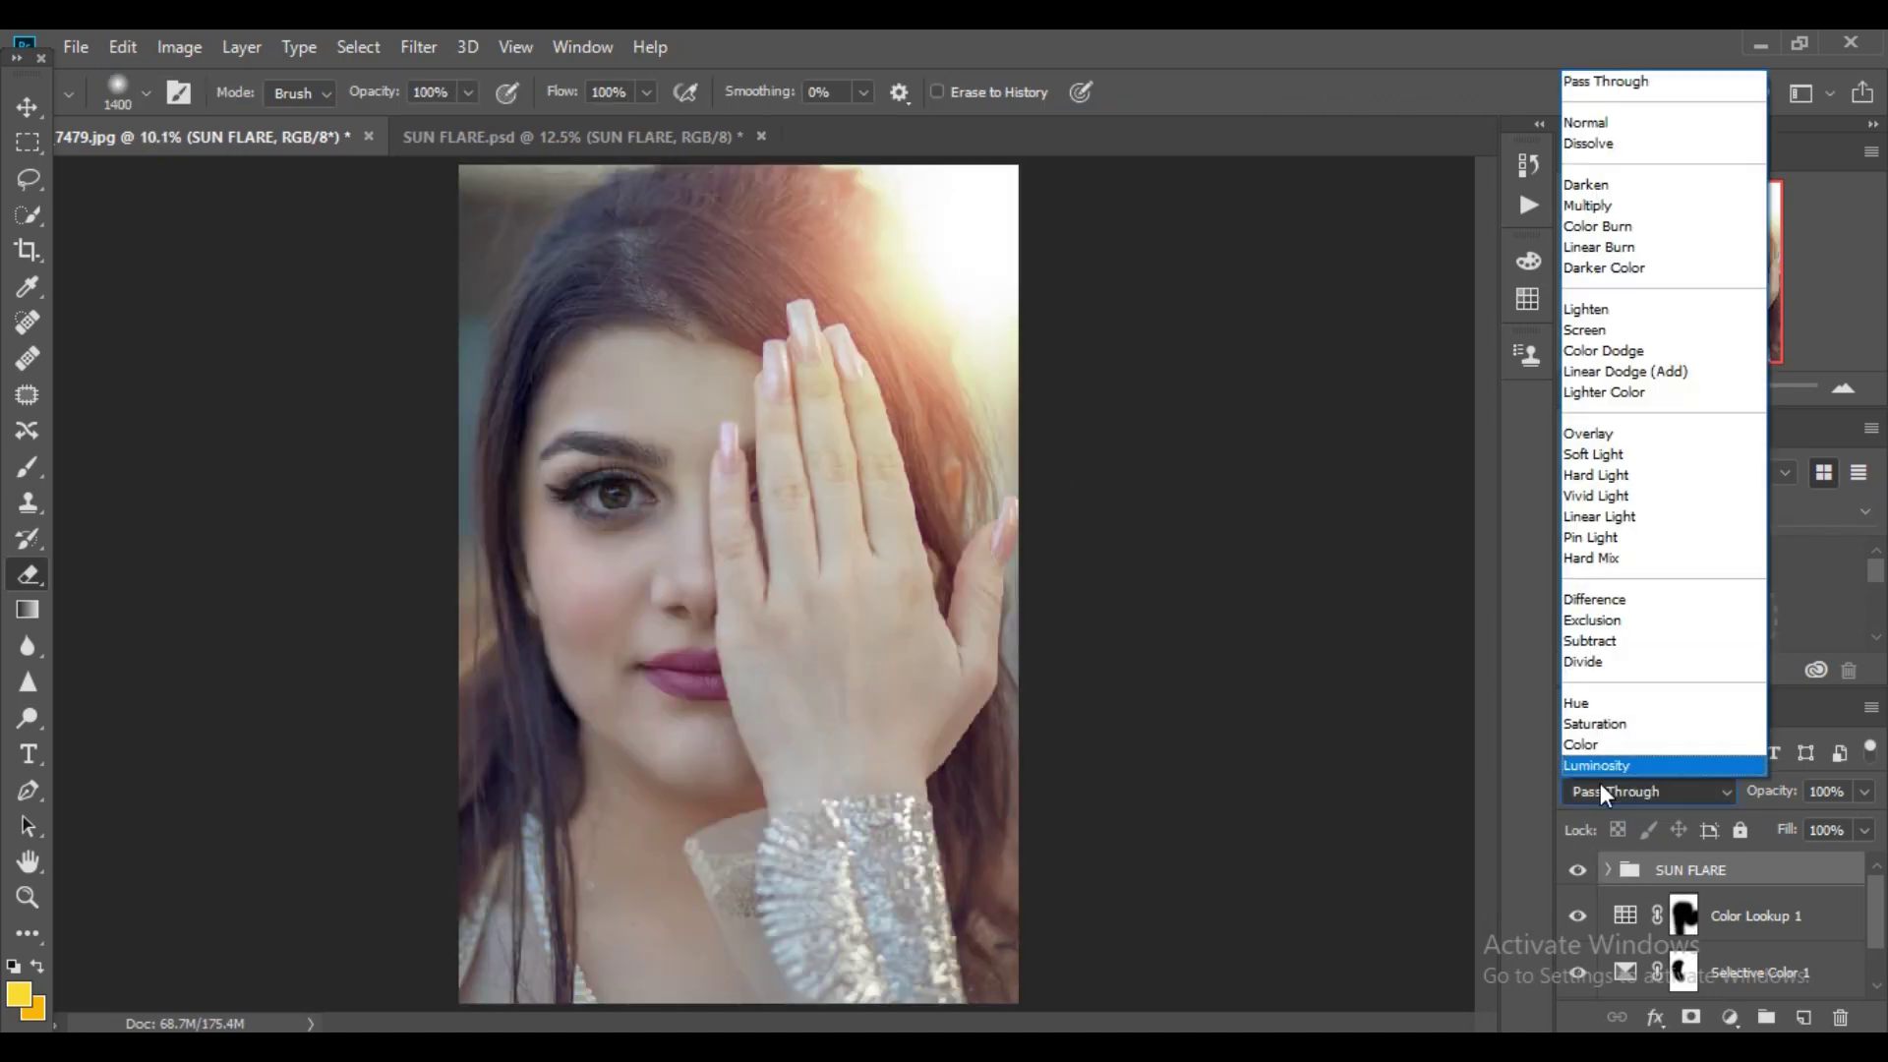
left_click(1630, 333)
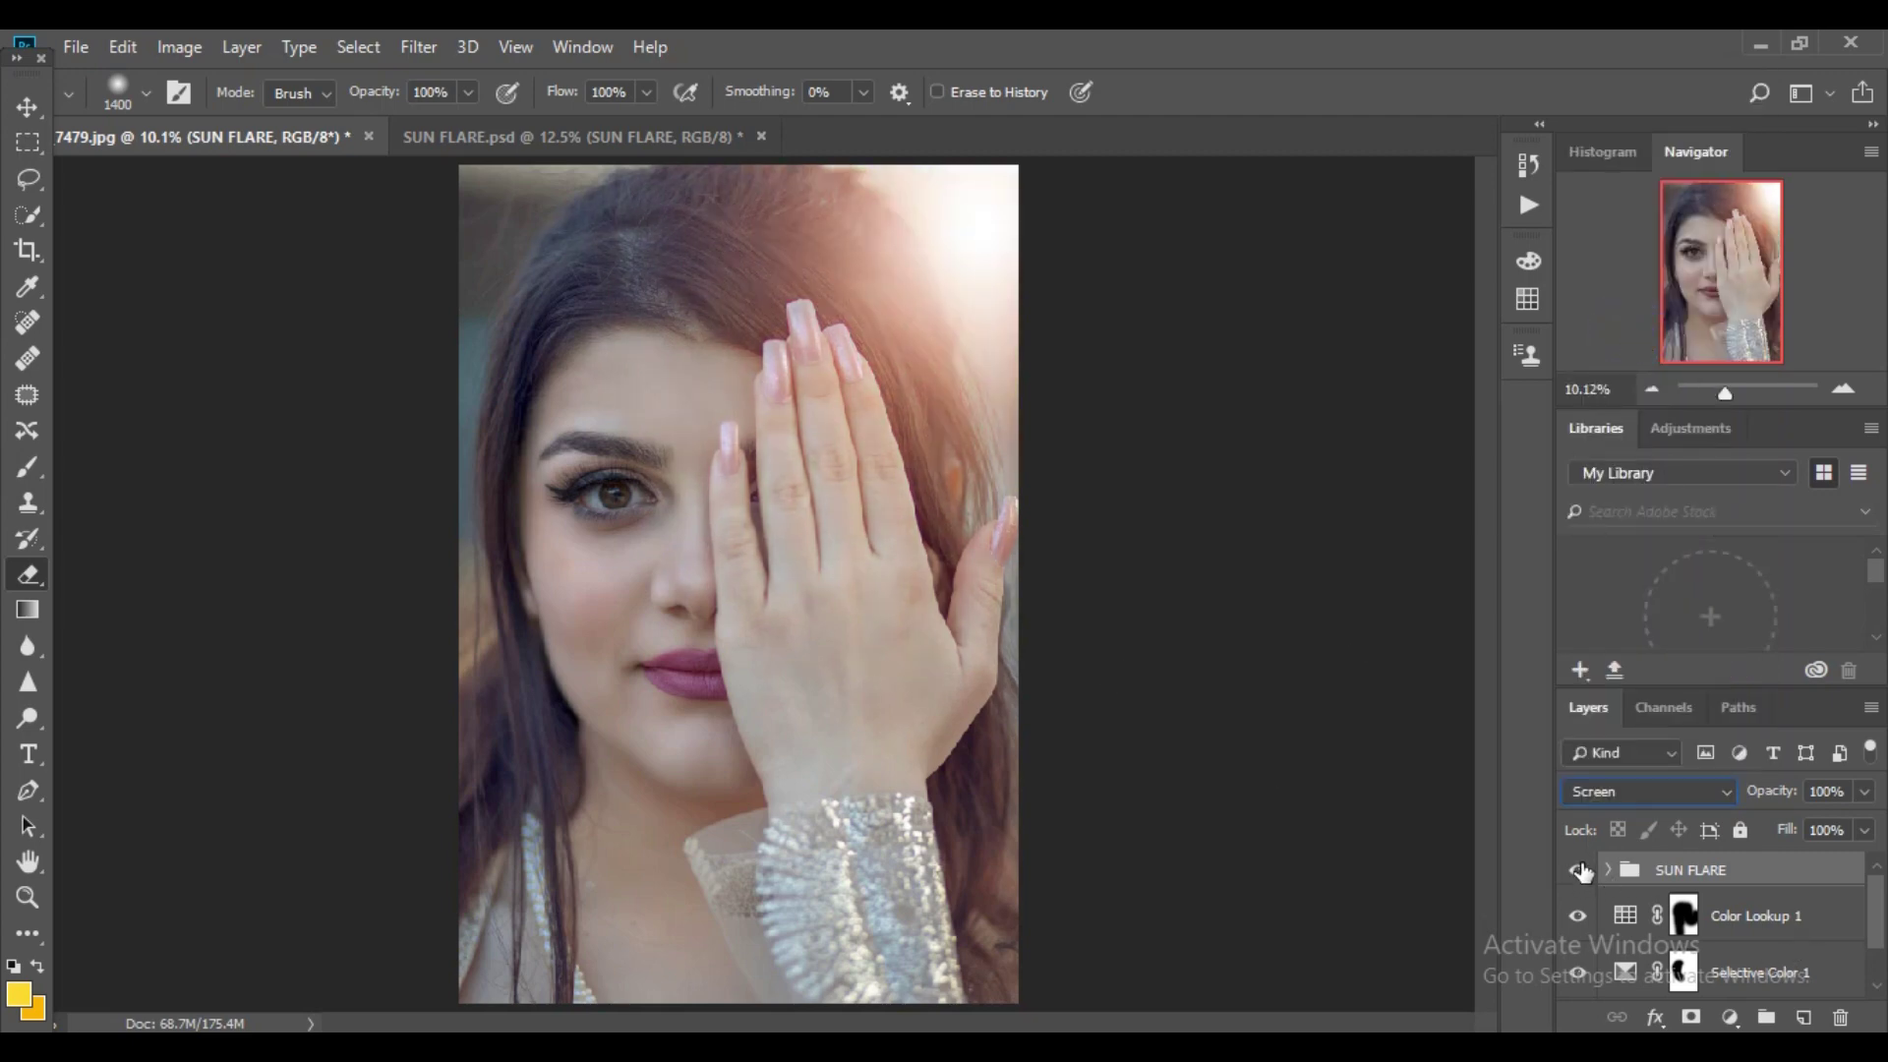
left_click(1581, 869)
left_click(1580, 869)
key("ctrl+minus")
key("ctrl+minus")
key("ctrl+minus")
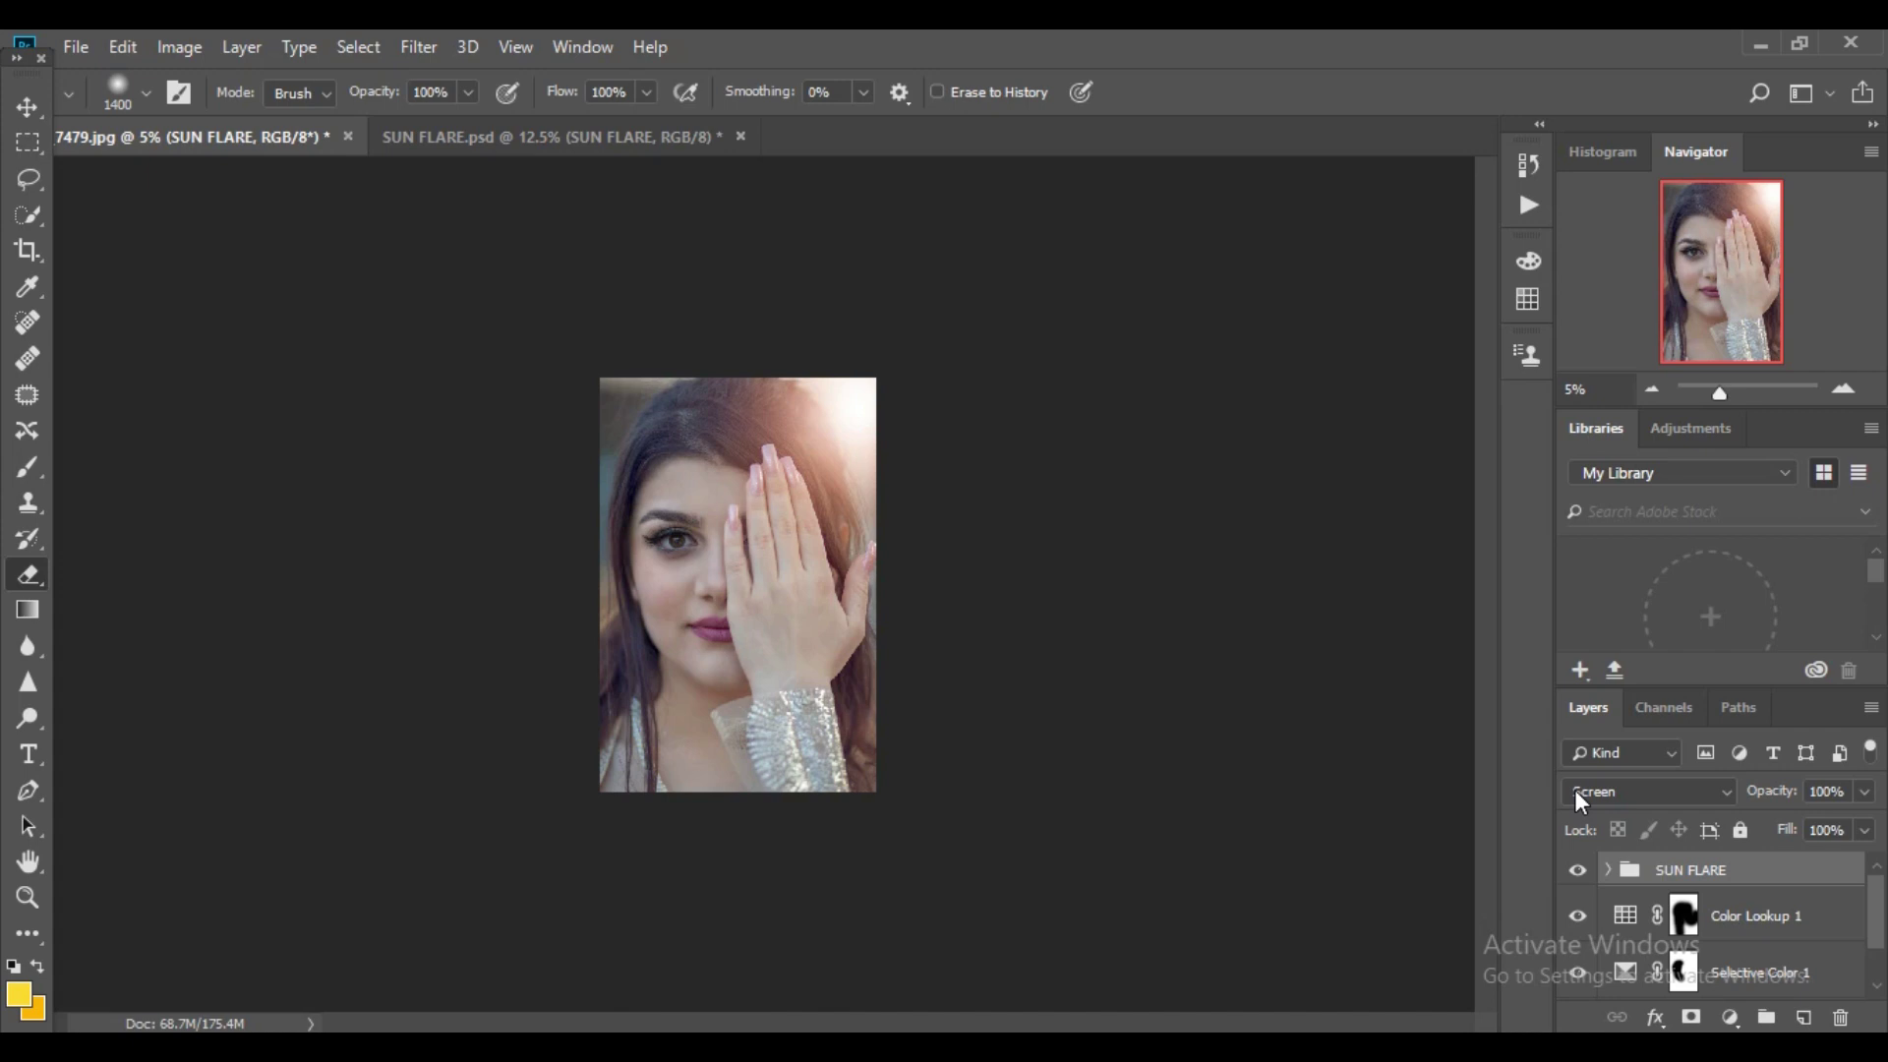
- Nudge the sun flare upward and scale it slightly larger with Free Transform
key("ctrl+t")
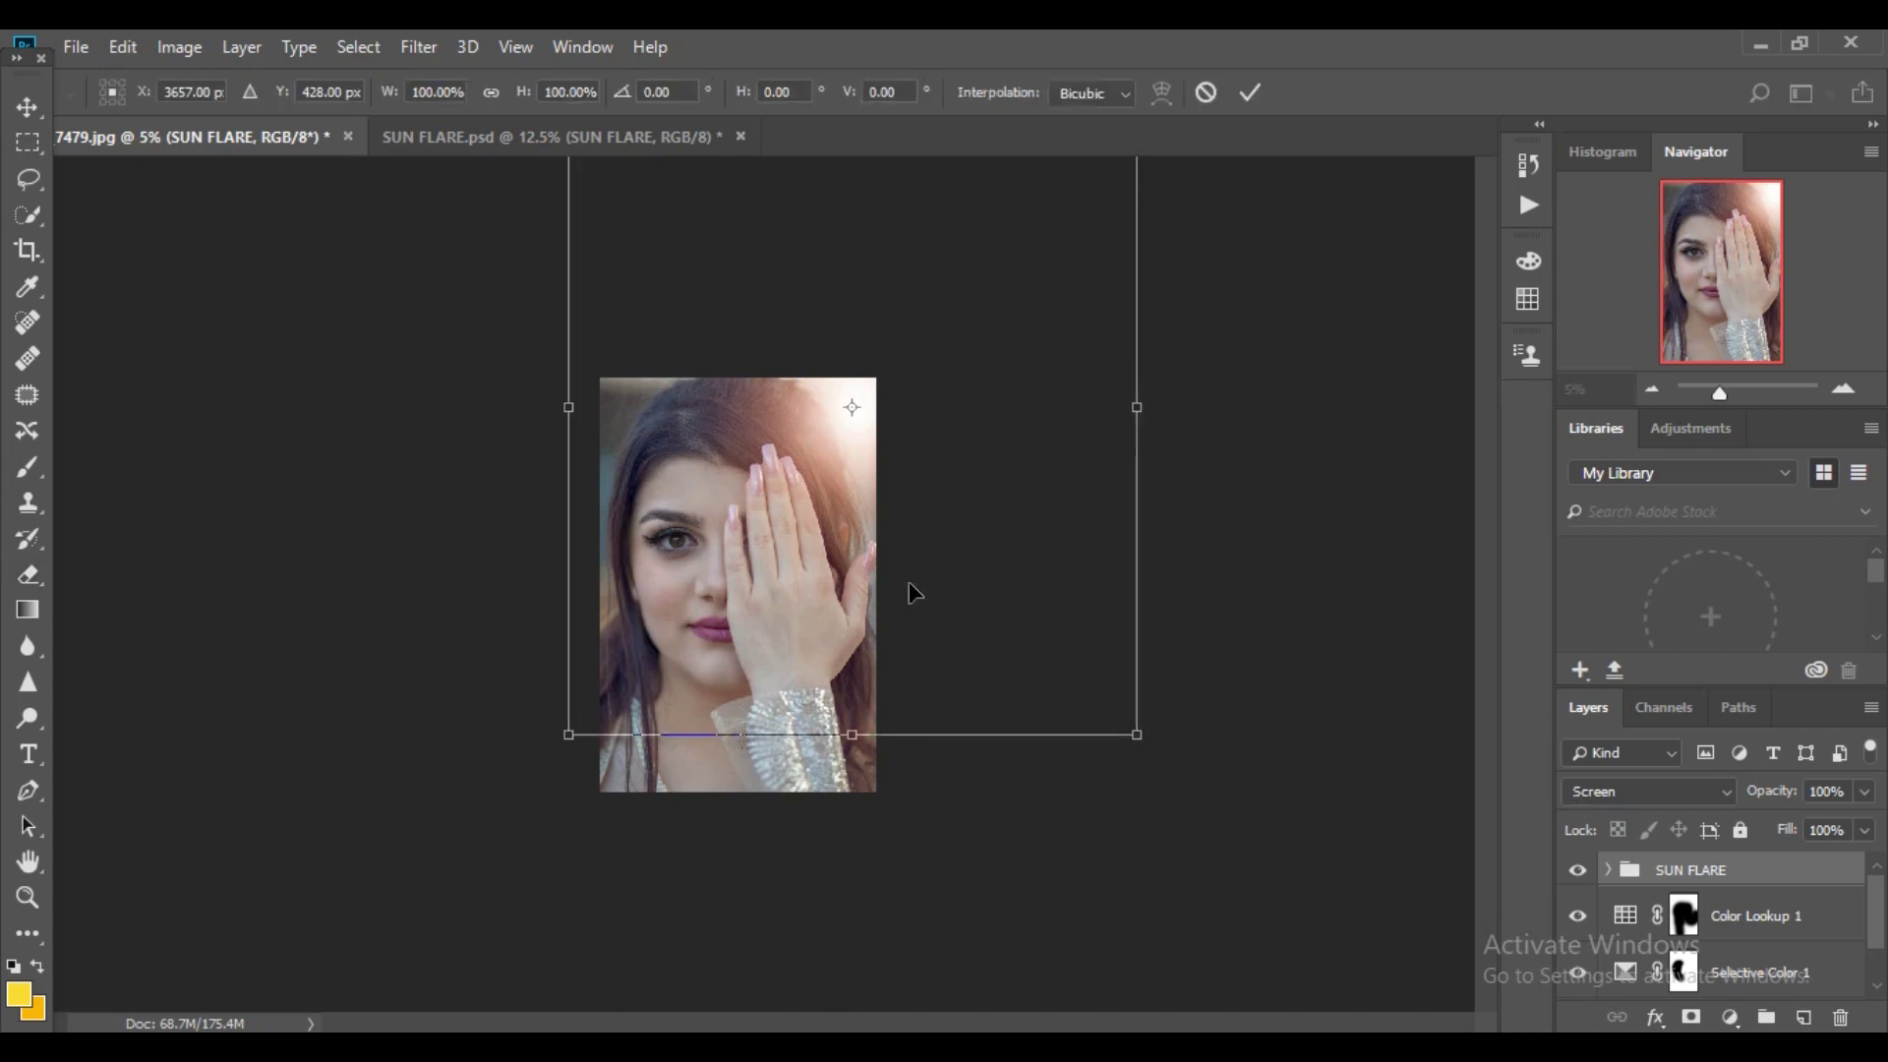
mouse_move(915, 590)
left_mouse_down()
mouse_move(906, 564)
mouse_move(901, 590)
left_mouse_up()
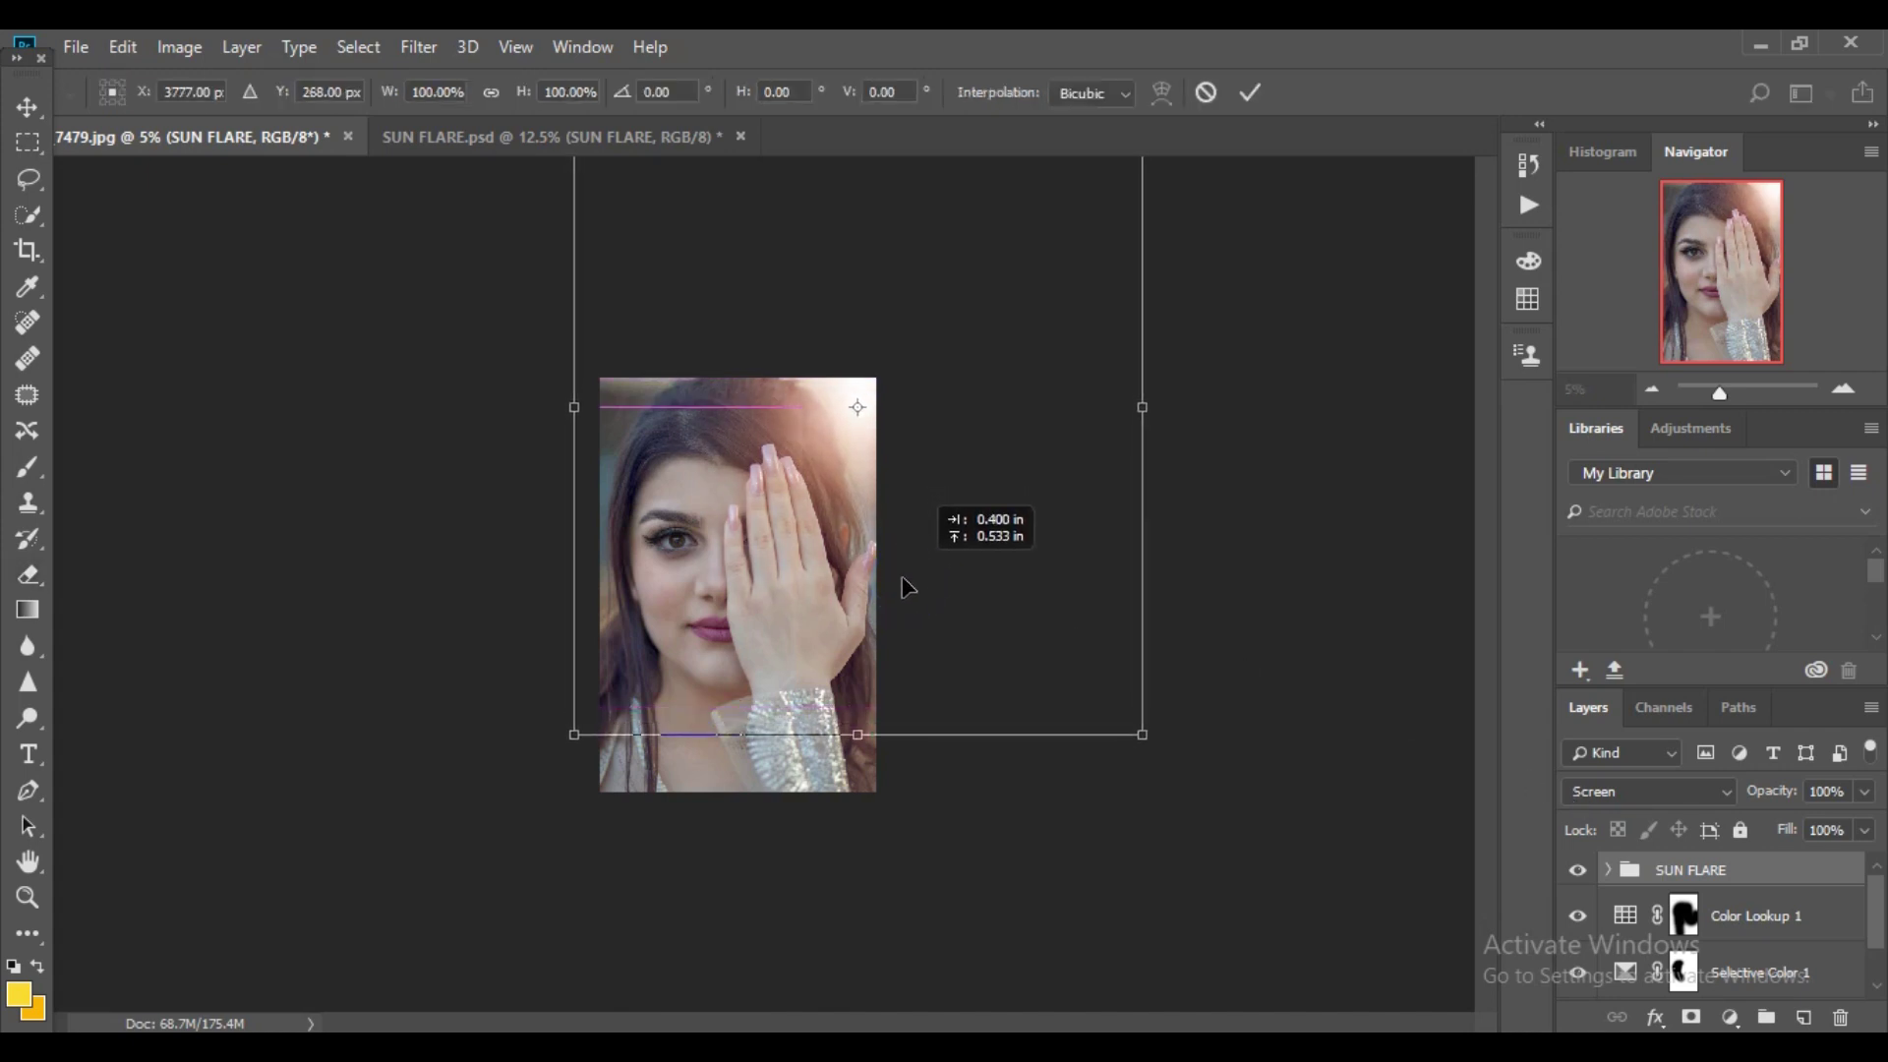
mouse_move(556, 736)
left_mouse_down()
mouse_move(508, 806)
mouse_move(679, 667)
left_mouse_up()
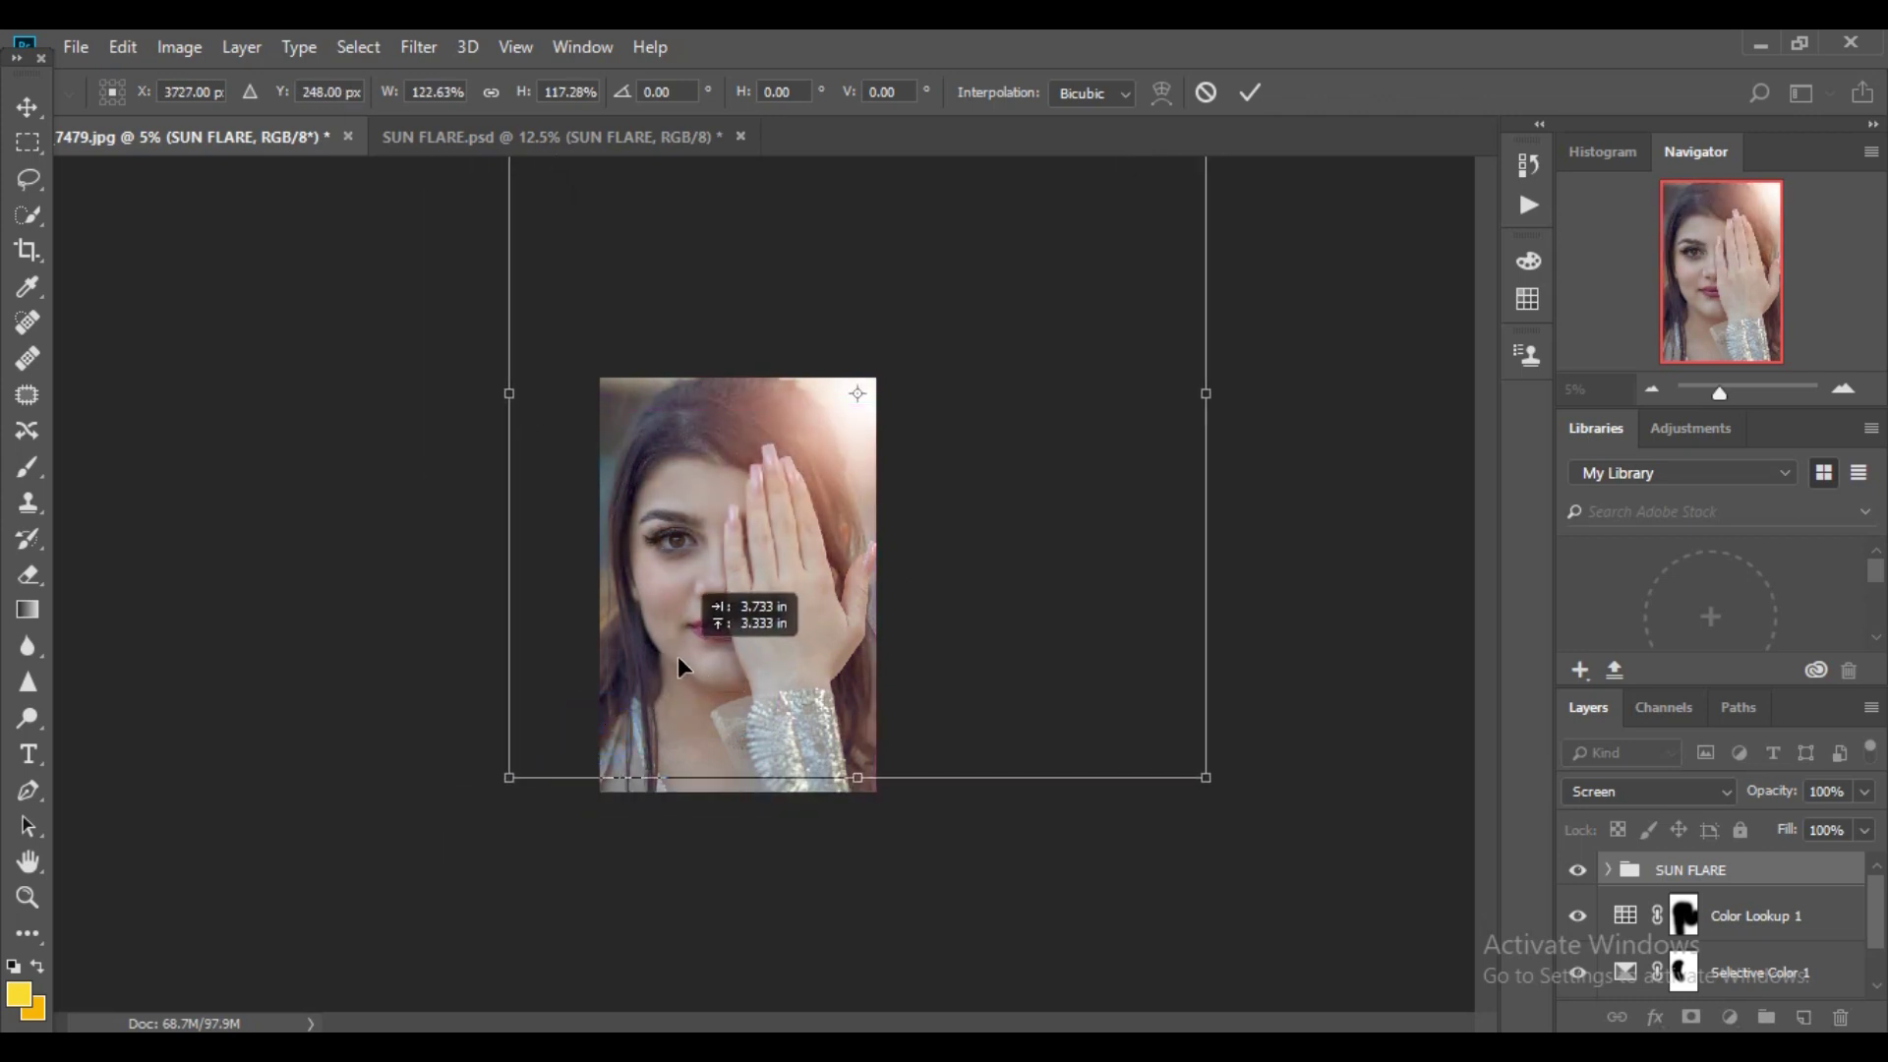
key("e")
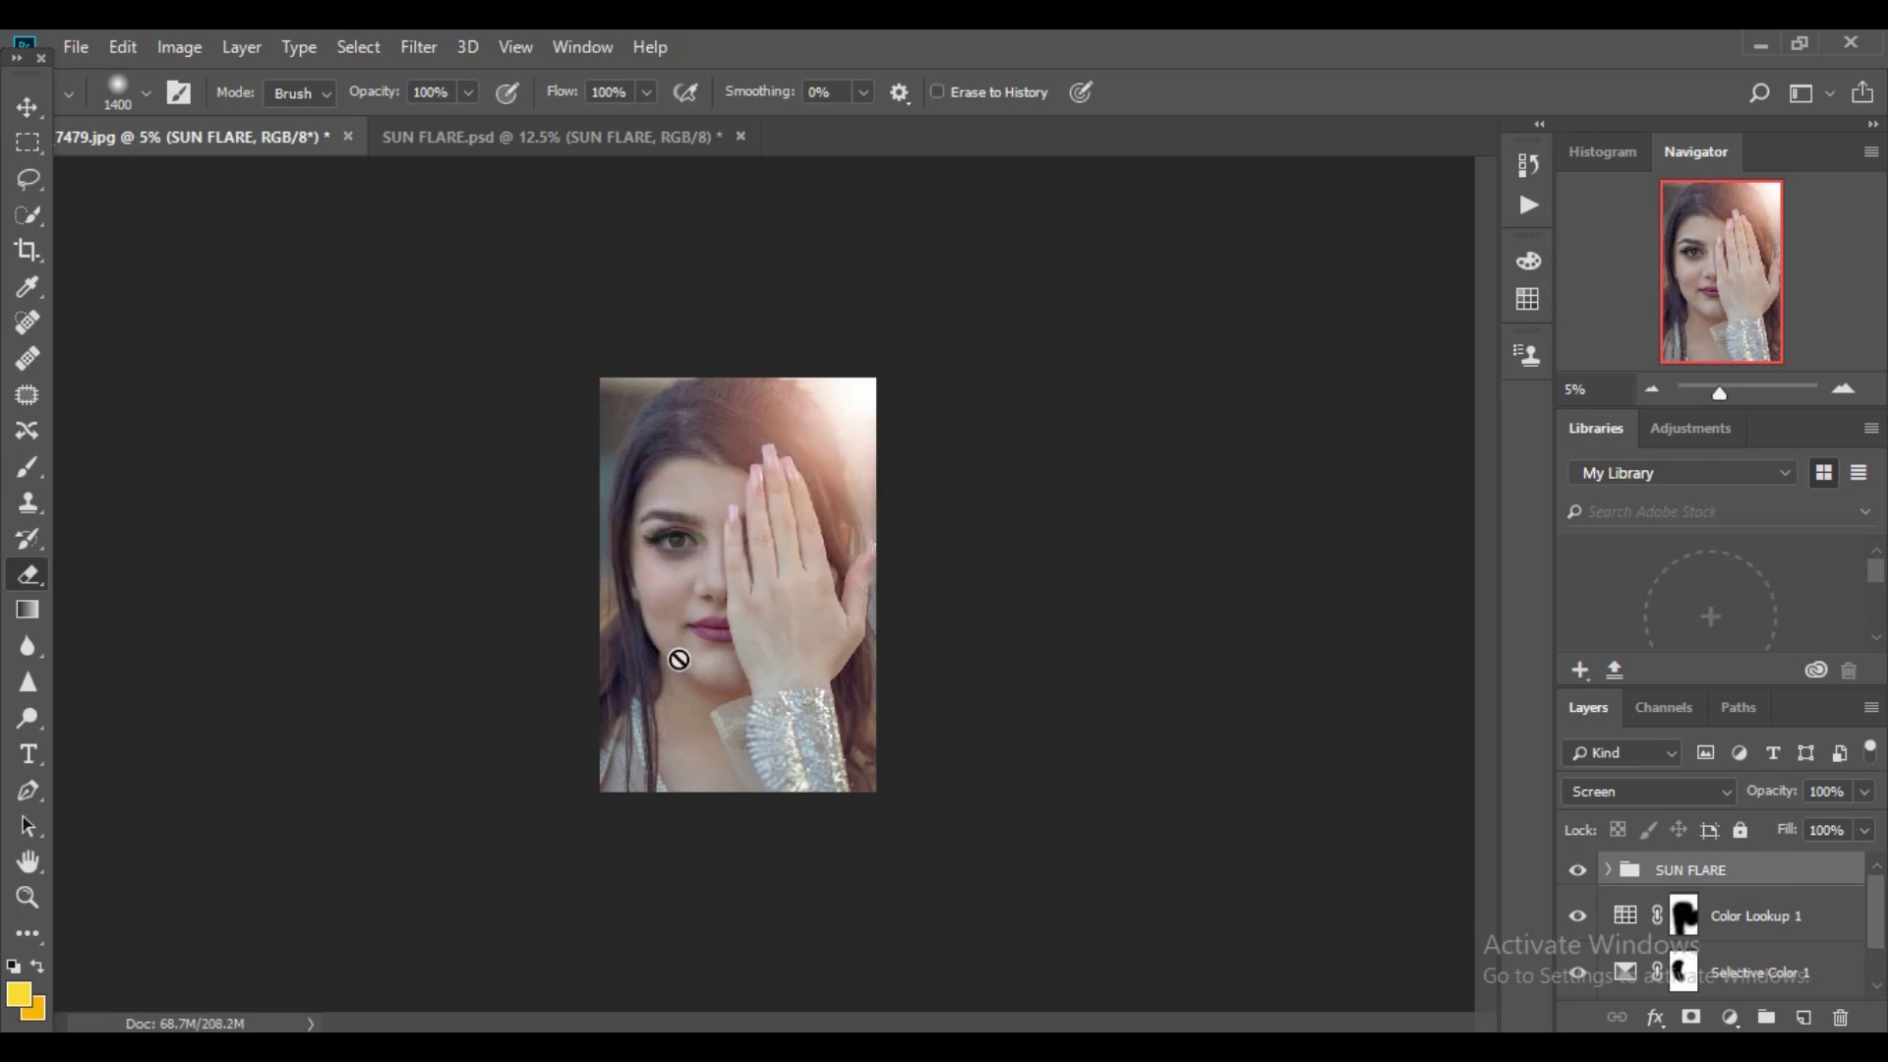
- Group SUN FLARE, Color Lookup 1 and Selective Color 1 into Group 1
scroll(905, 649, "up", 3)
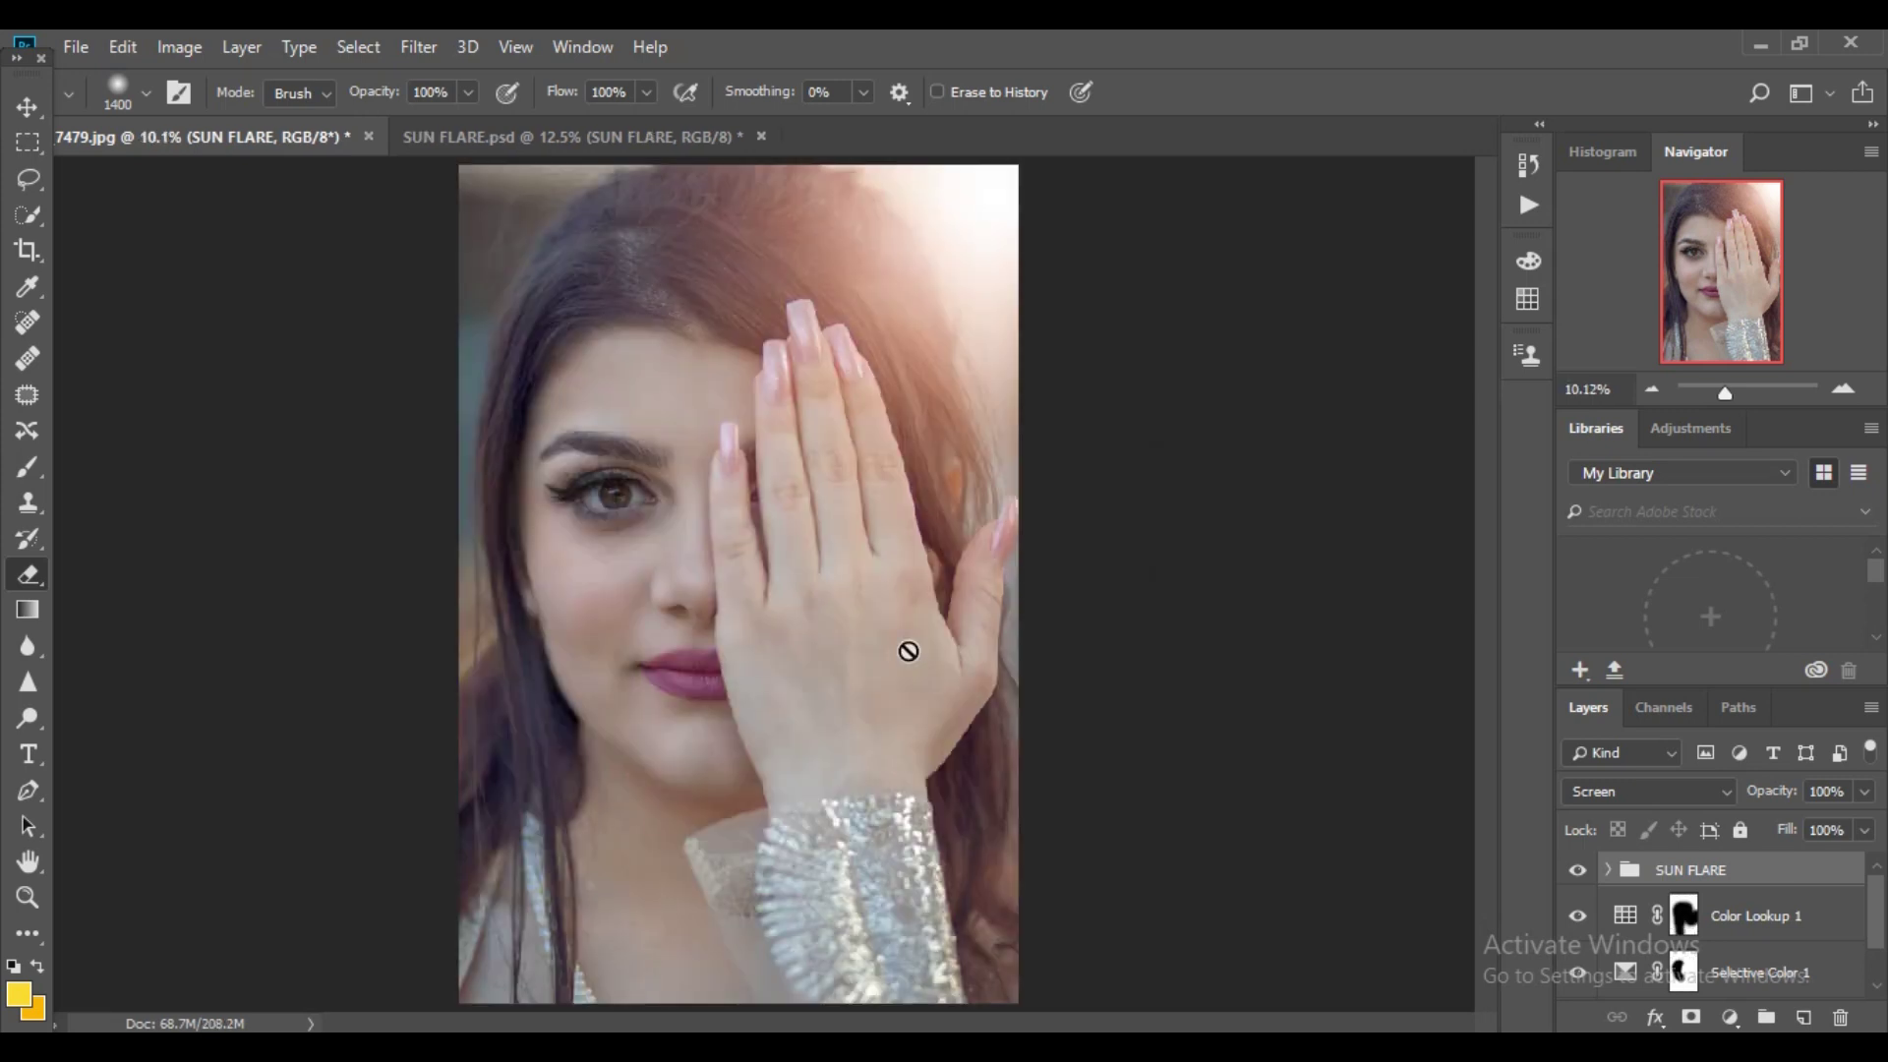
scroll(1838, 858, "down", 1)
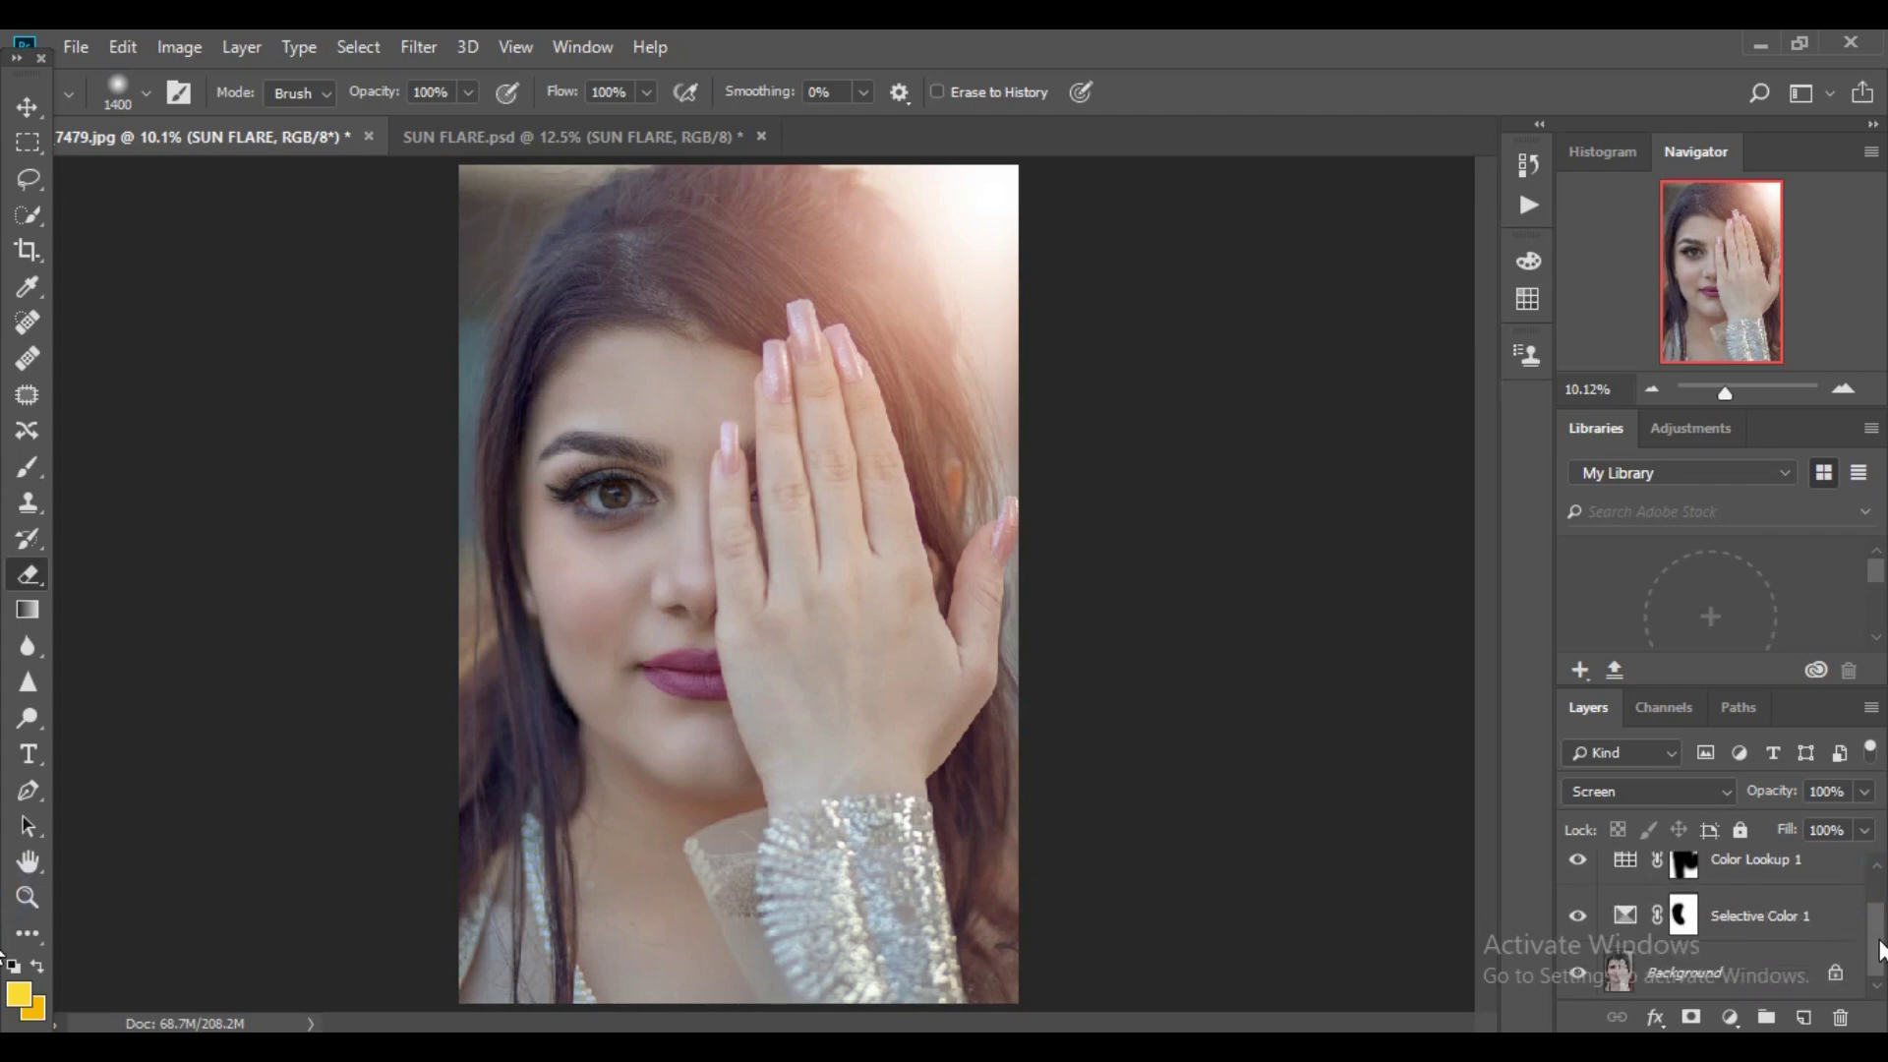
left_click(1832, 919, "shift")
key("ctrl+g")
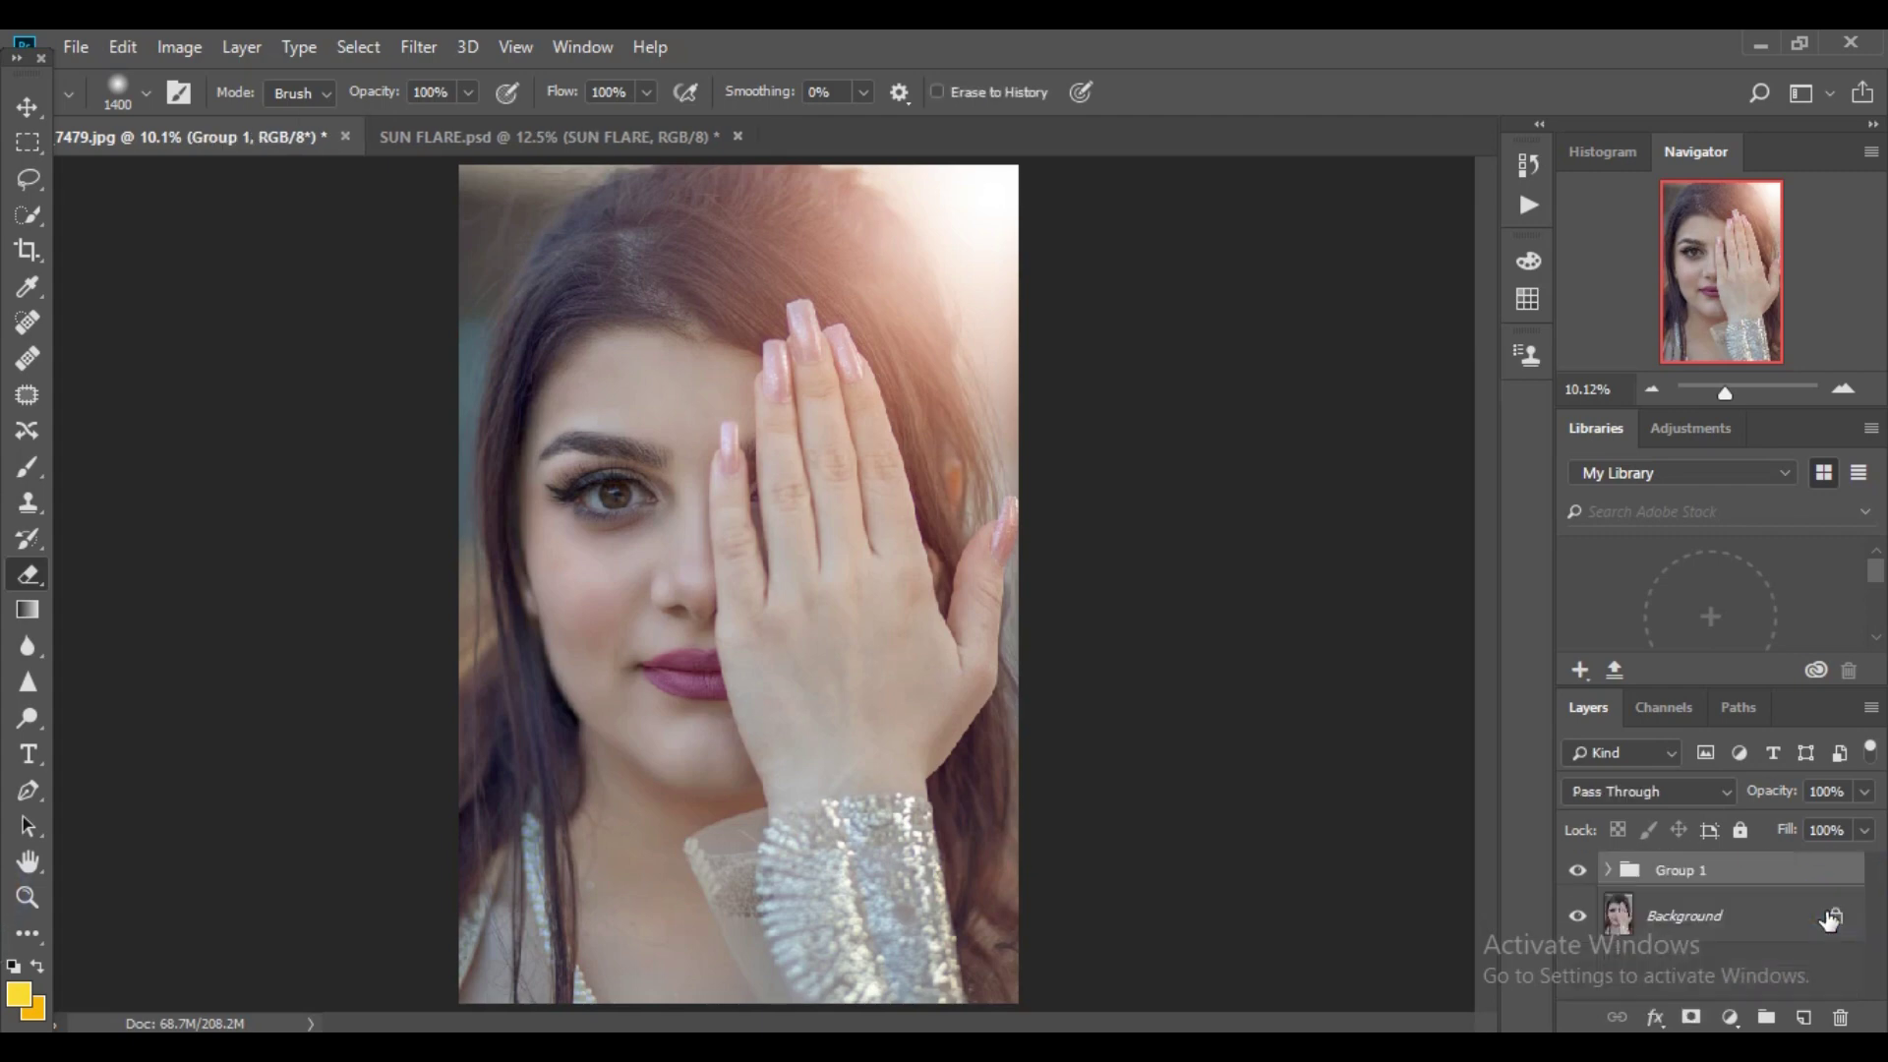
left_click(1577, 873)
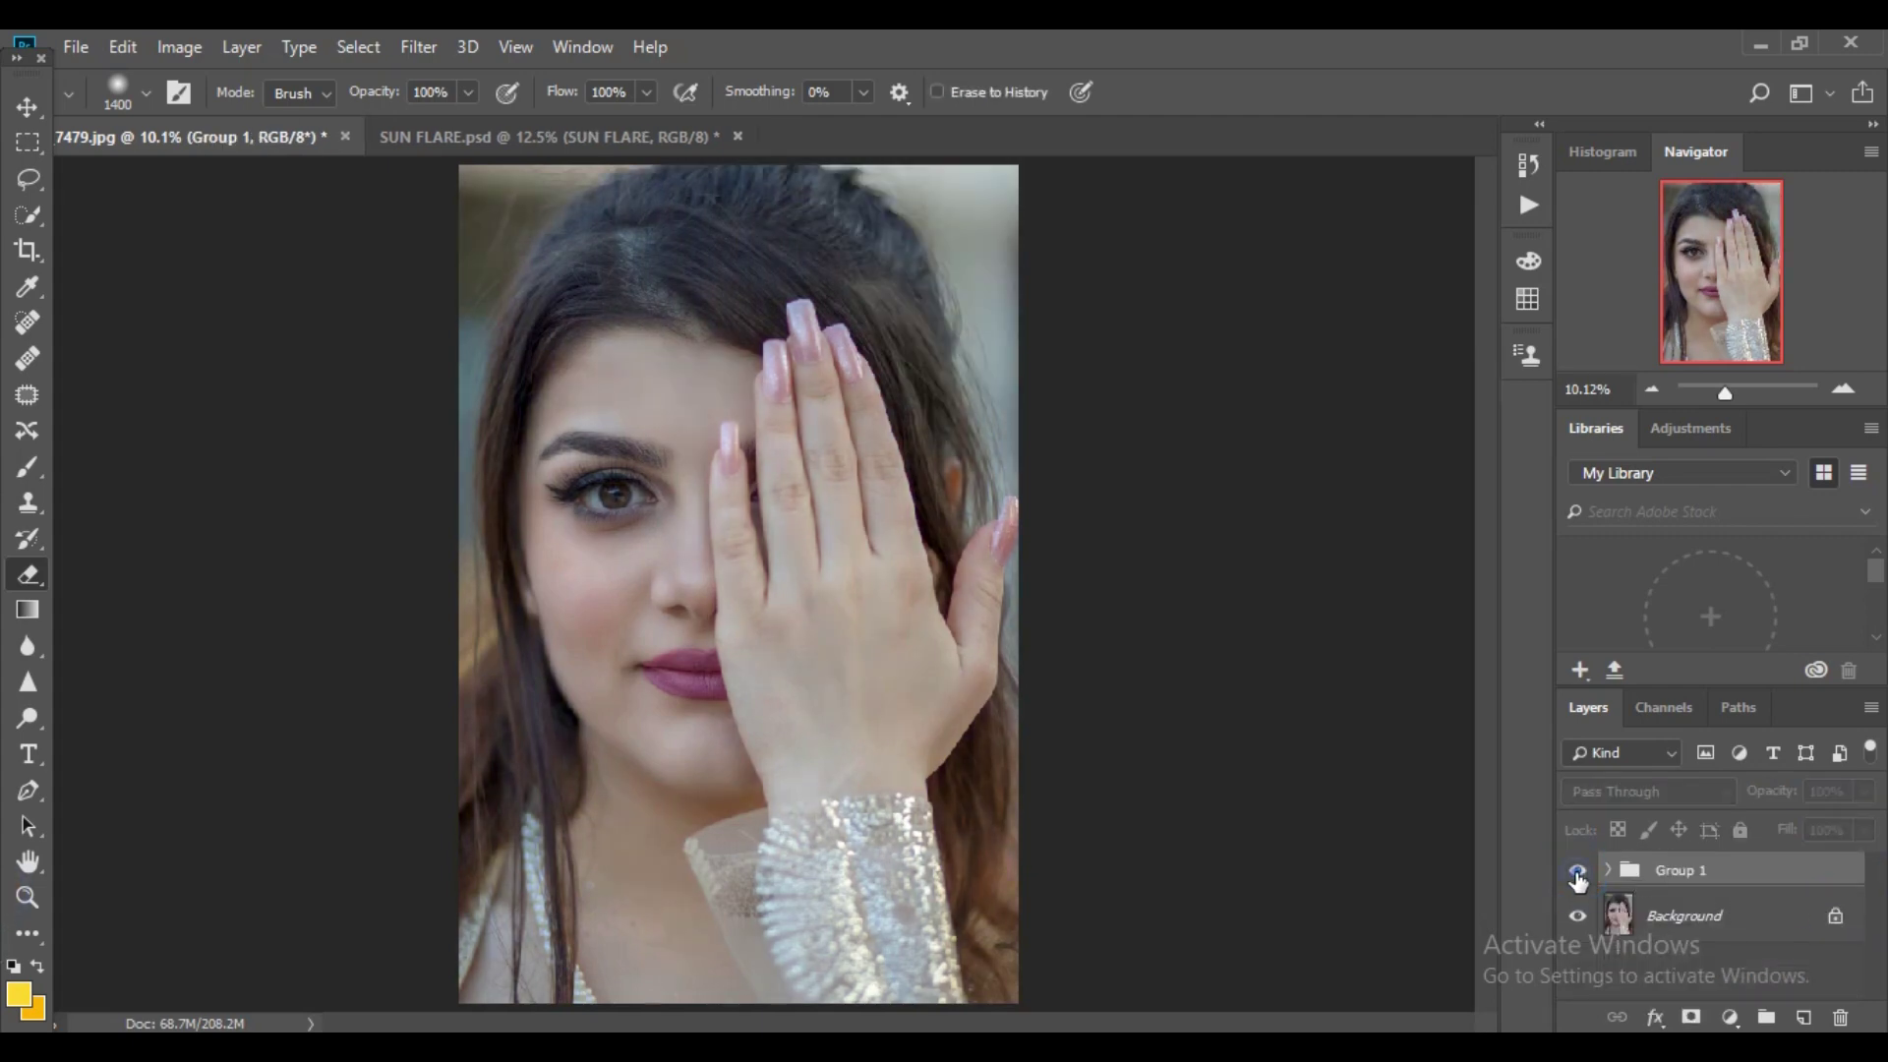
left_click(1577, 873)
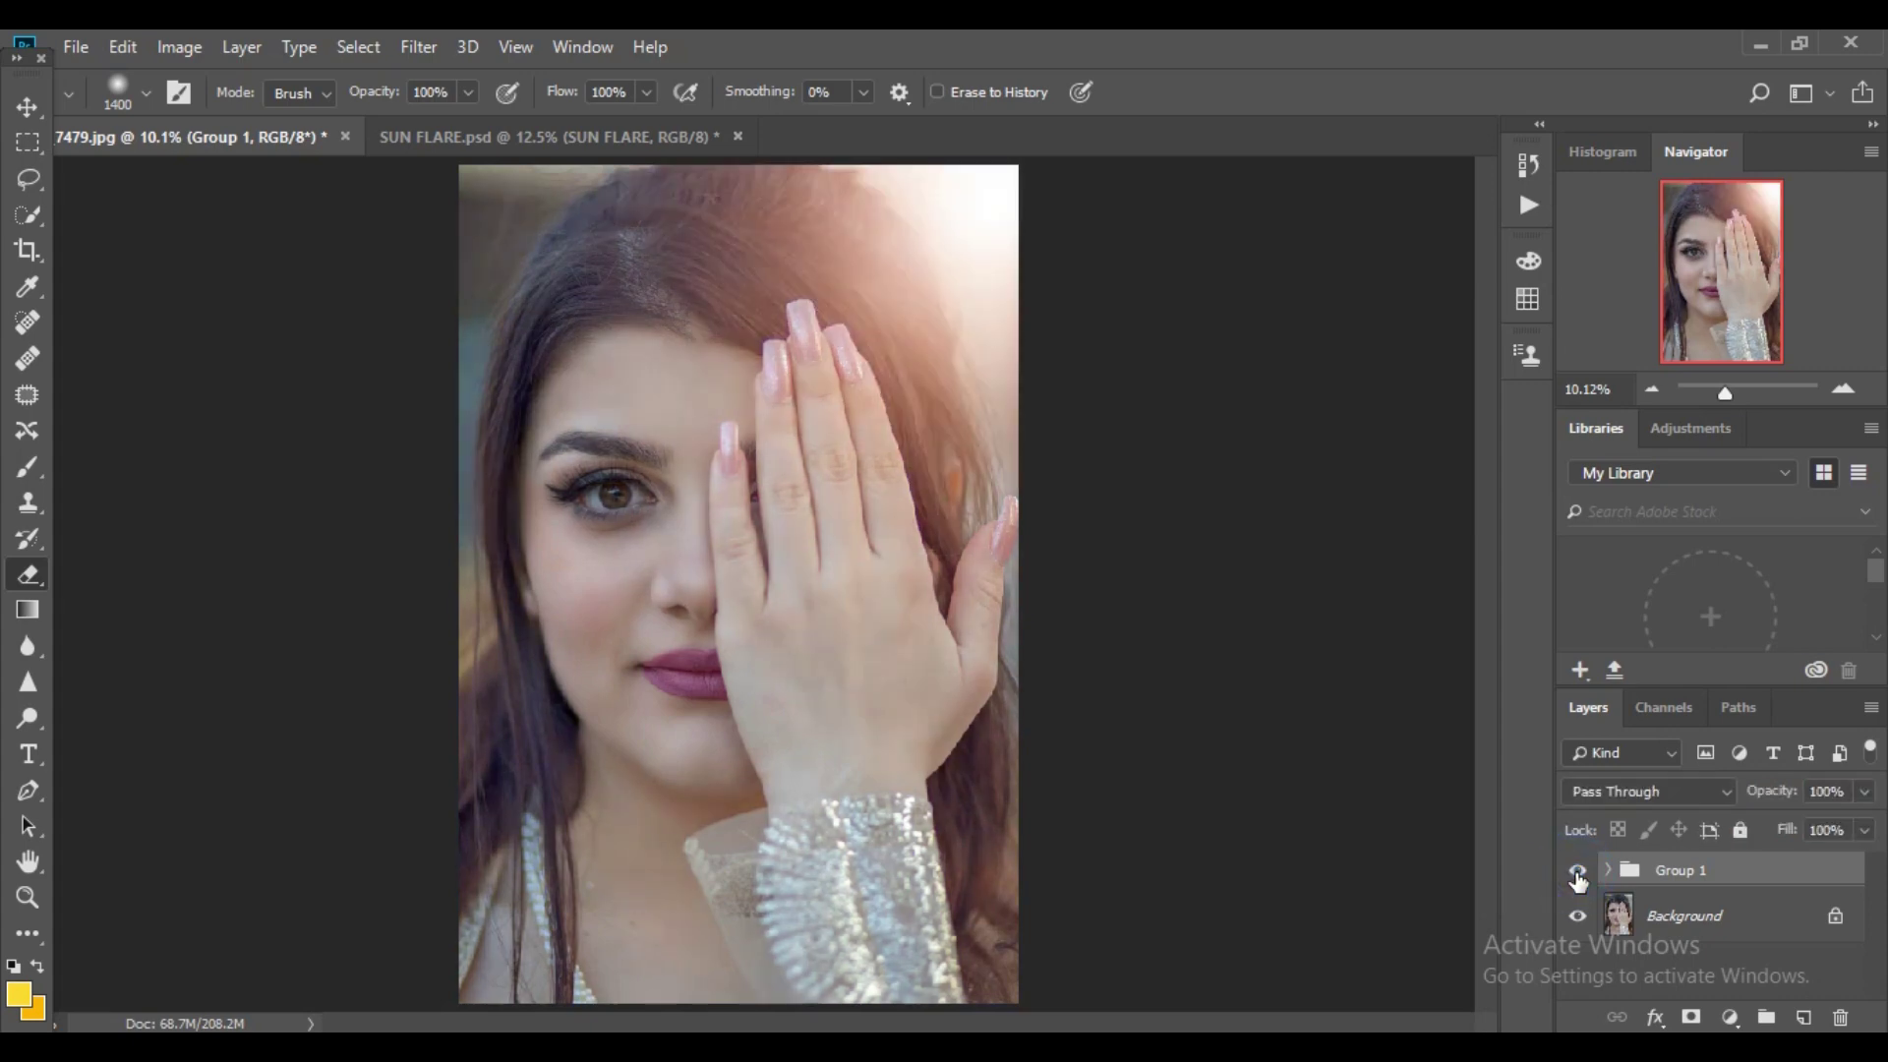
left_click(1577, 873)
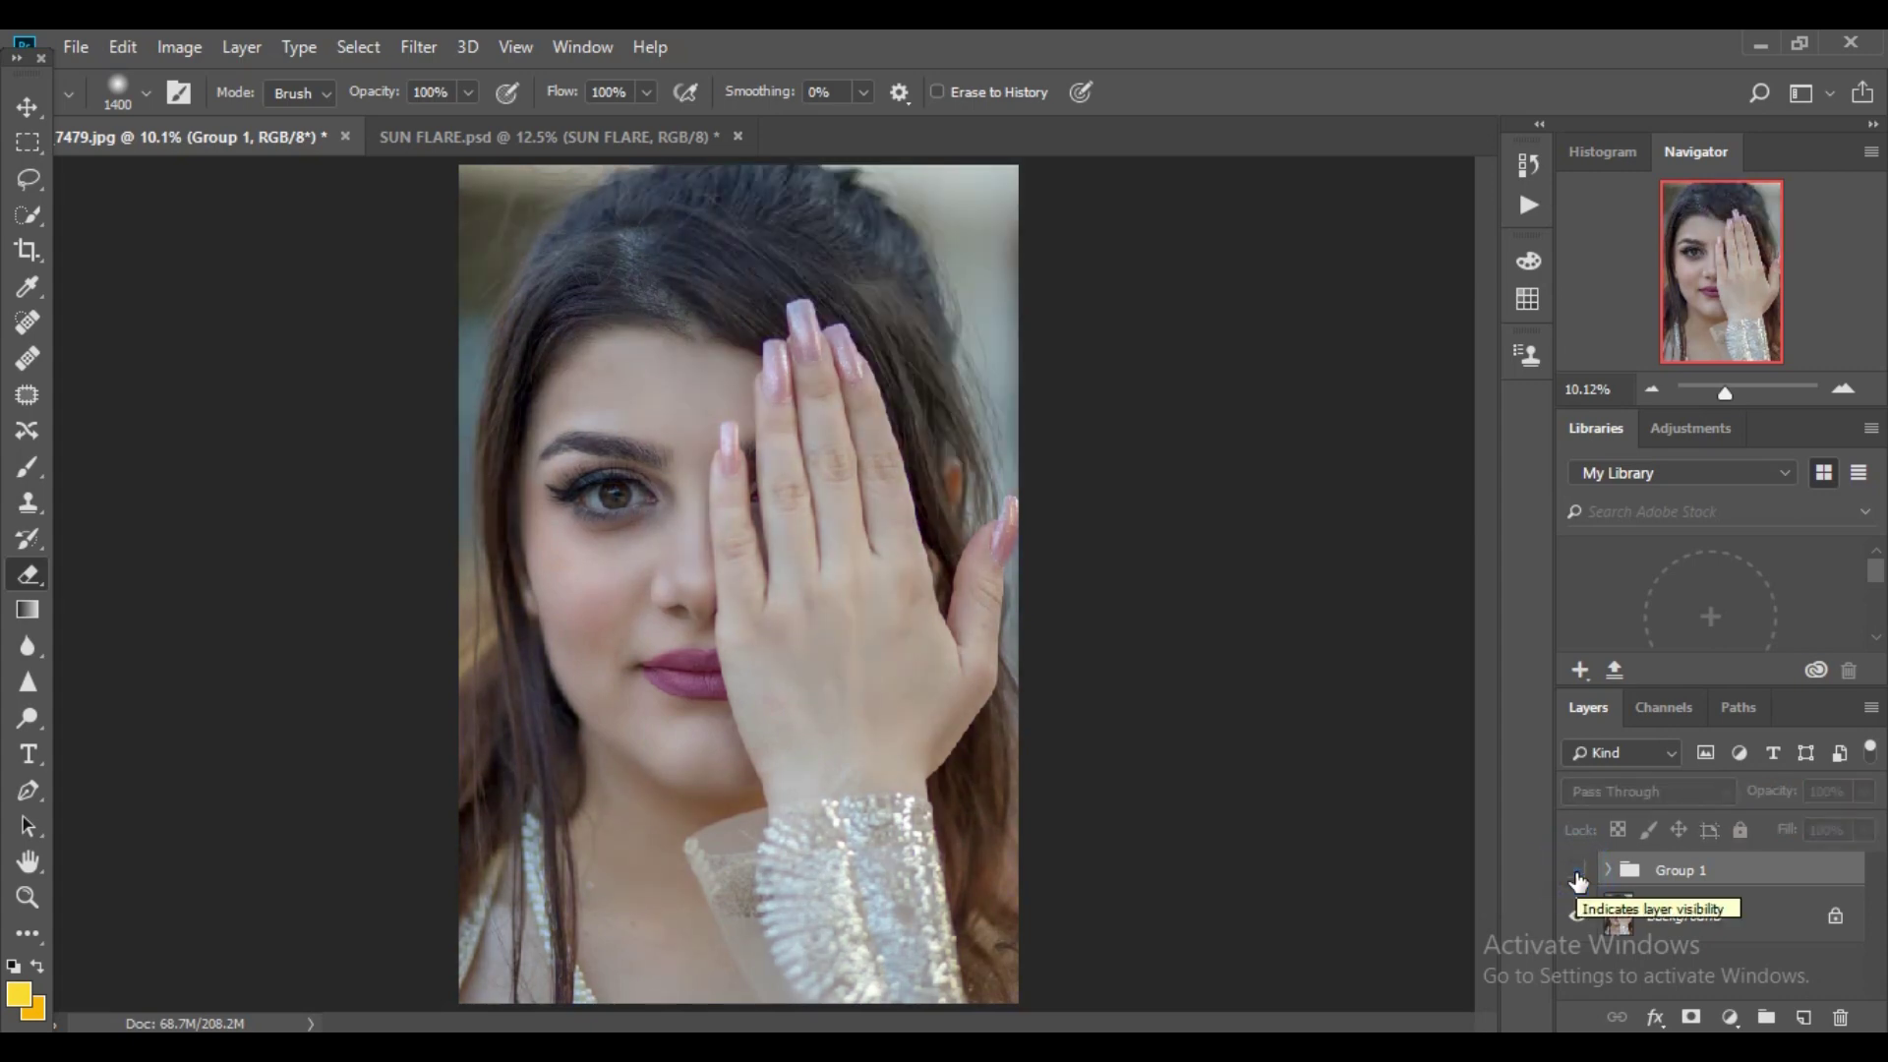
left_click(1577, 873)
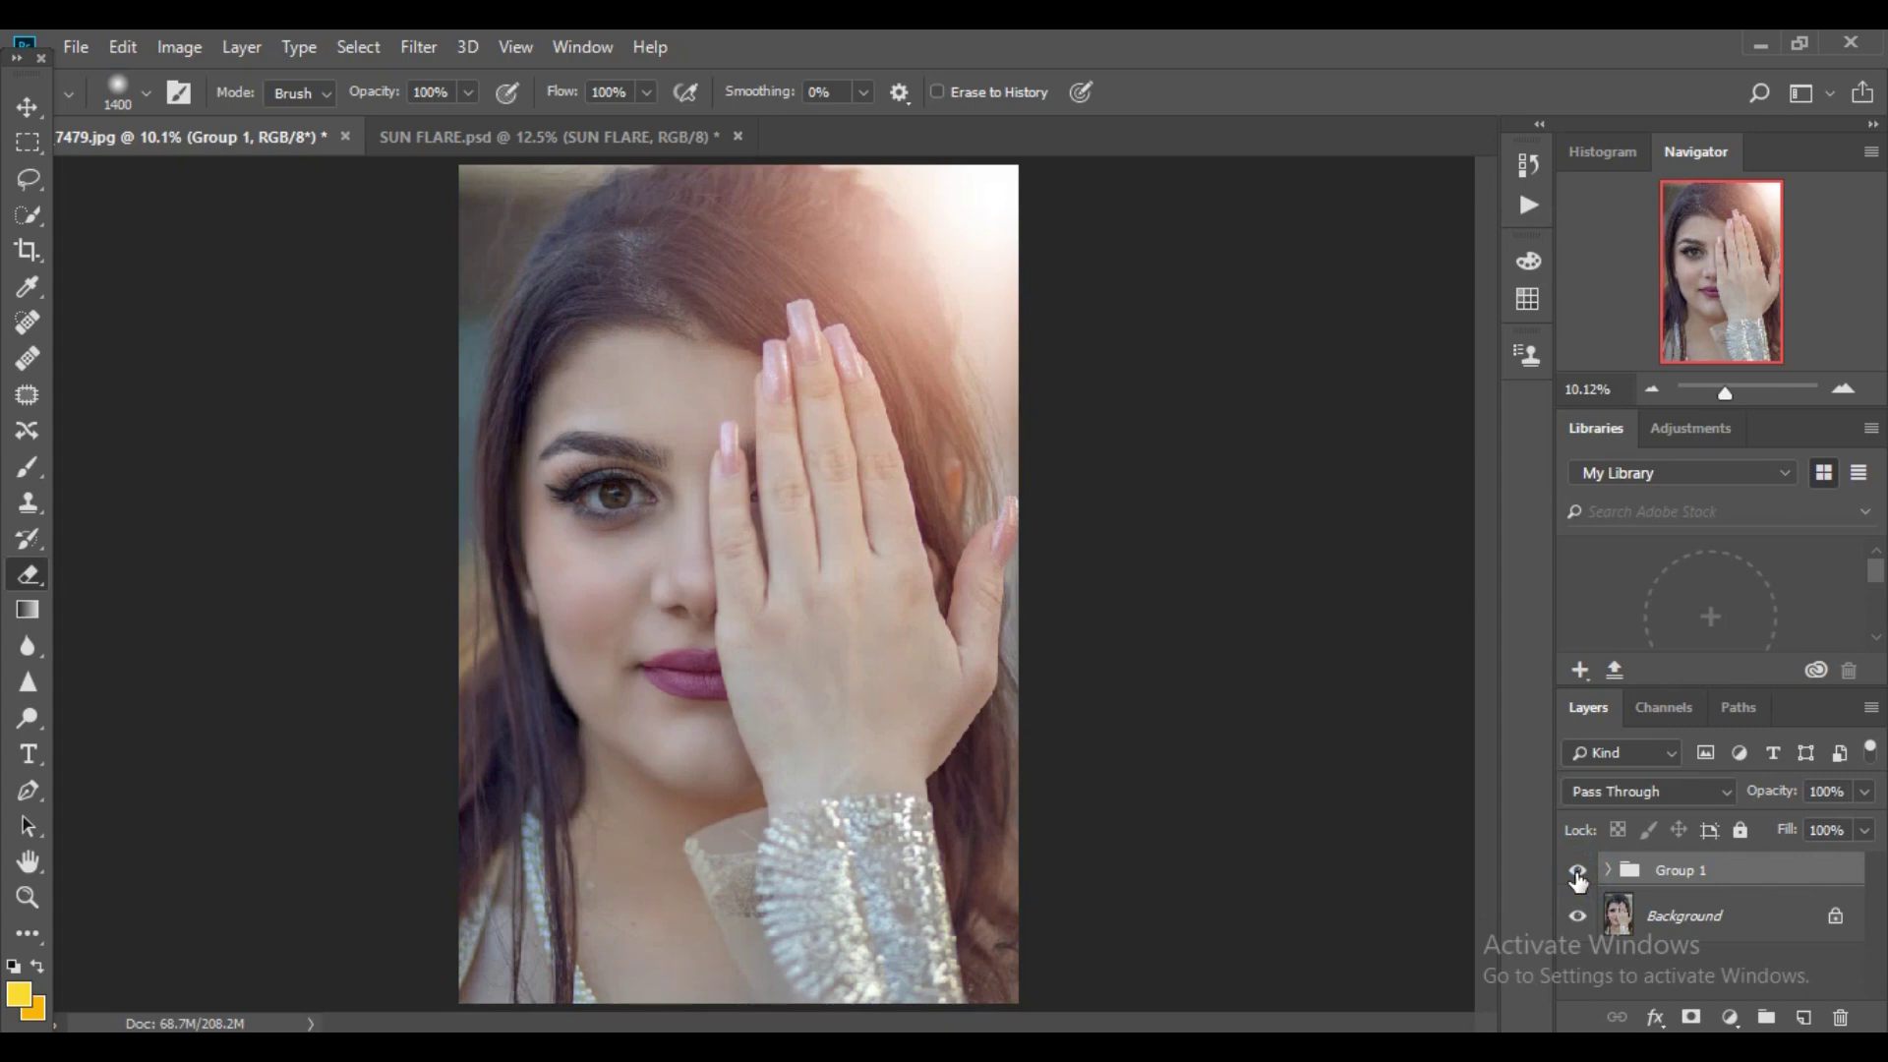
left_click(1578, 873)
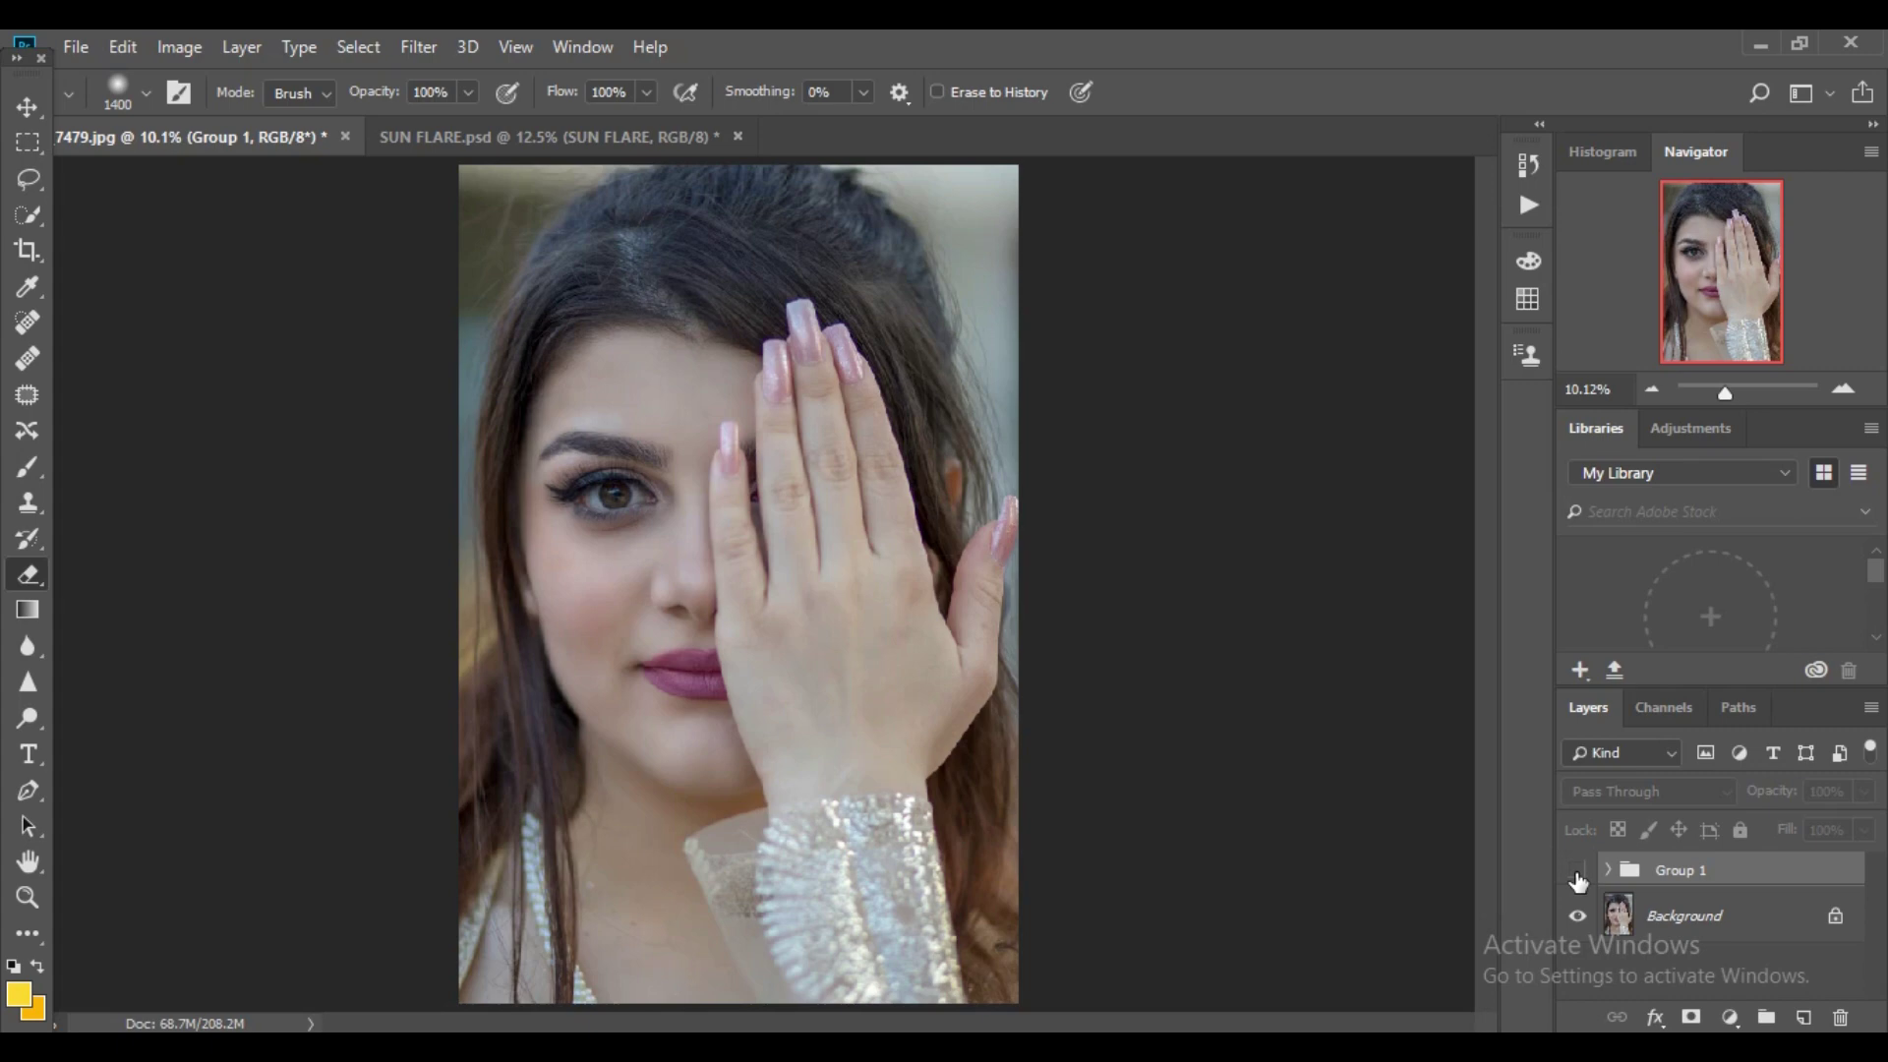
left_click(1577, 873)
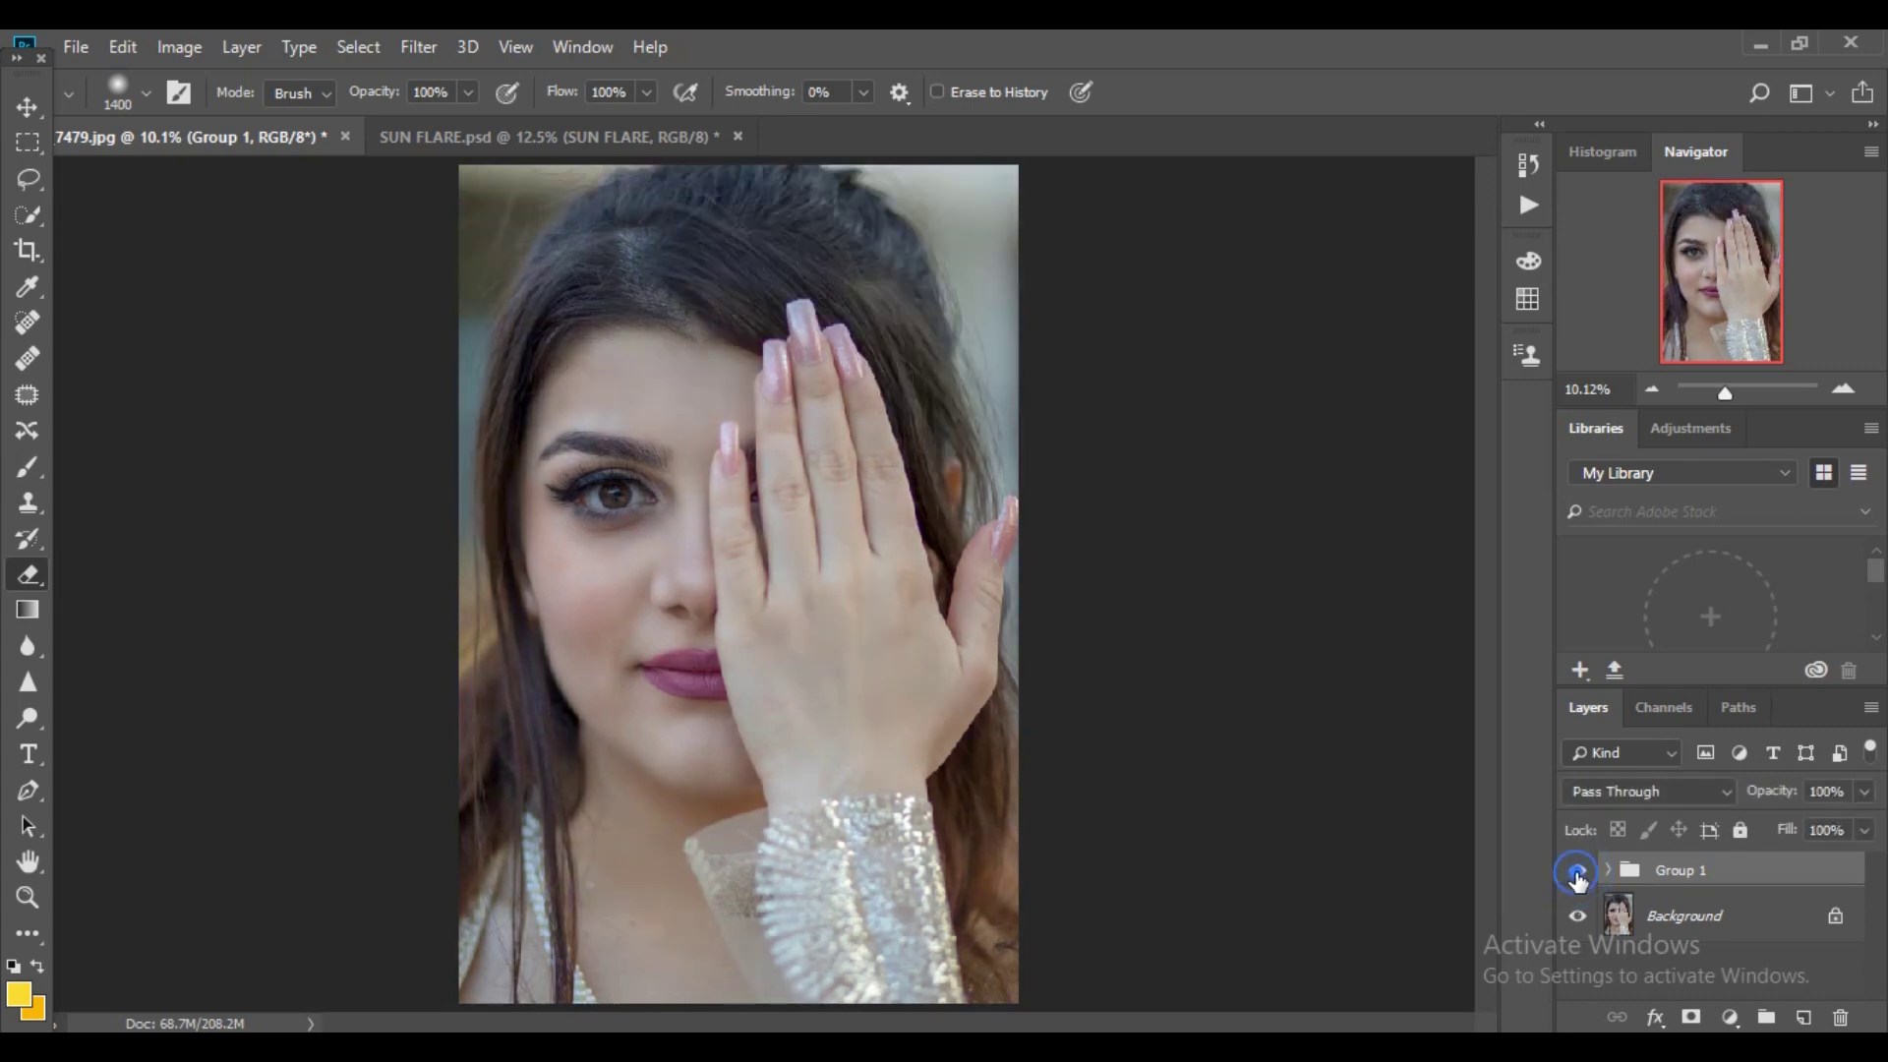
left_click(1577, 873)
left_click(1577, 873)
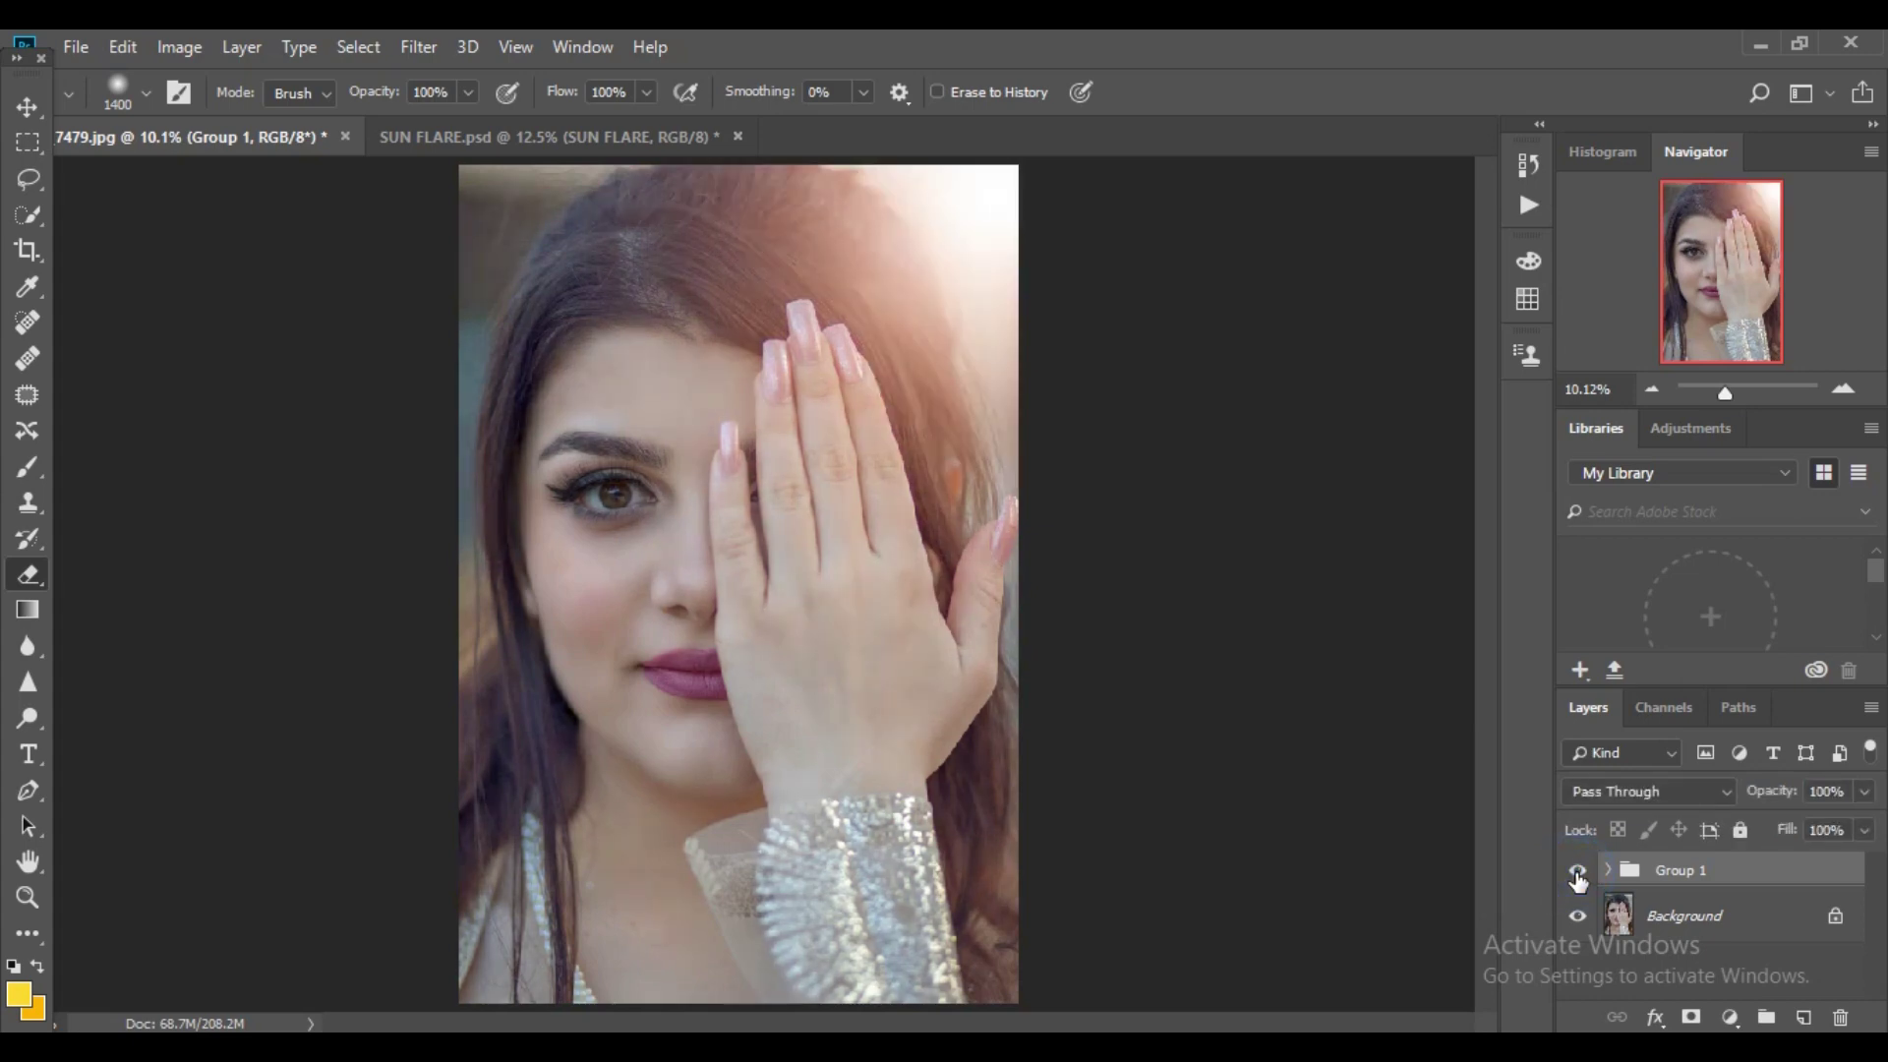